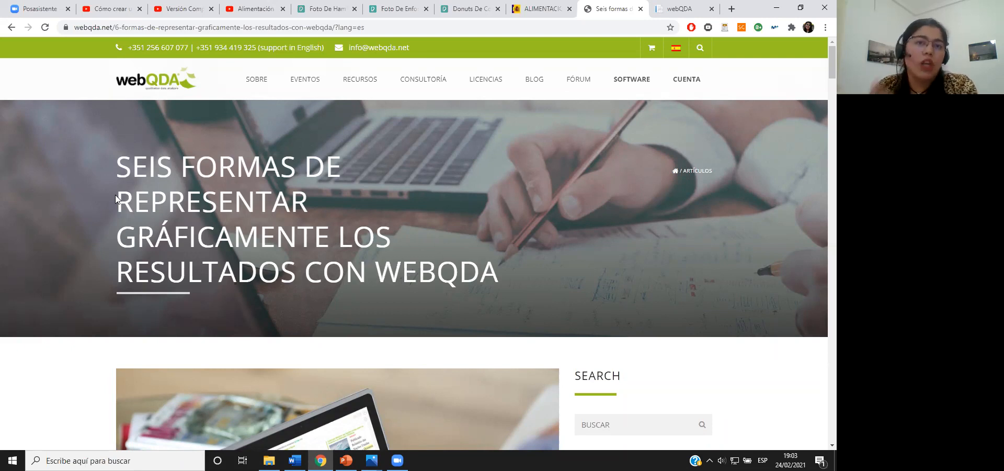
Look over the webQDA article on six ways to represent results graphically, and bring up the healthy eating guide PDF
scroll(115, 195, "down", 3)
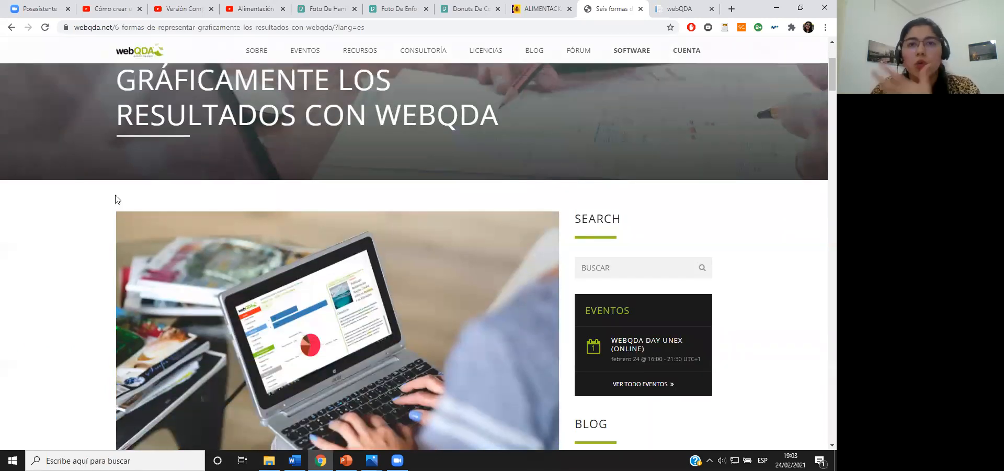
scroll(115, 195, "down", 8)
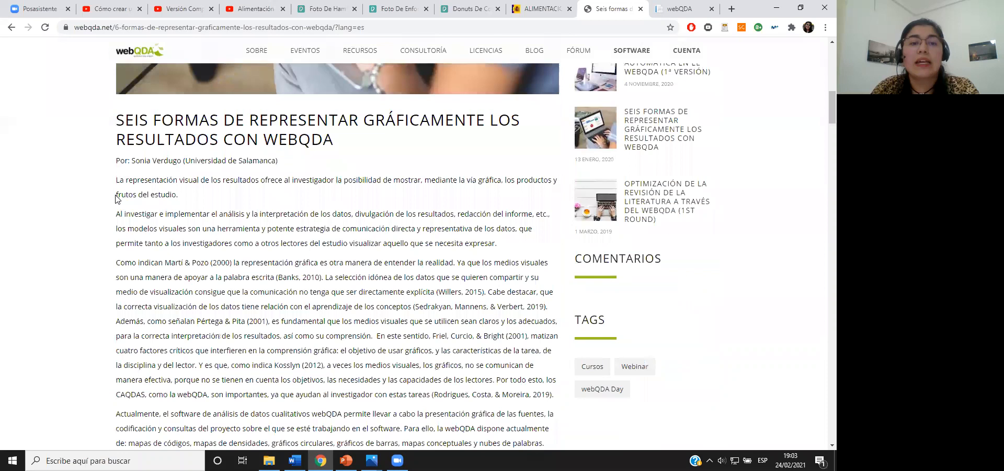
scroll(117, 198, "down", 7)
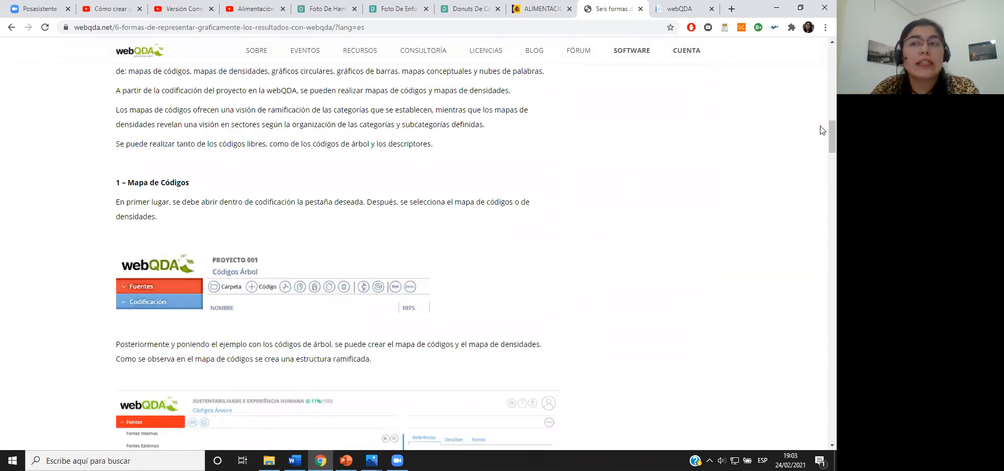
left_click_drag(831, 137, 820, 58)
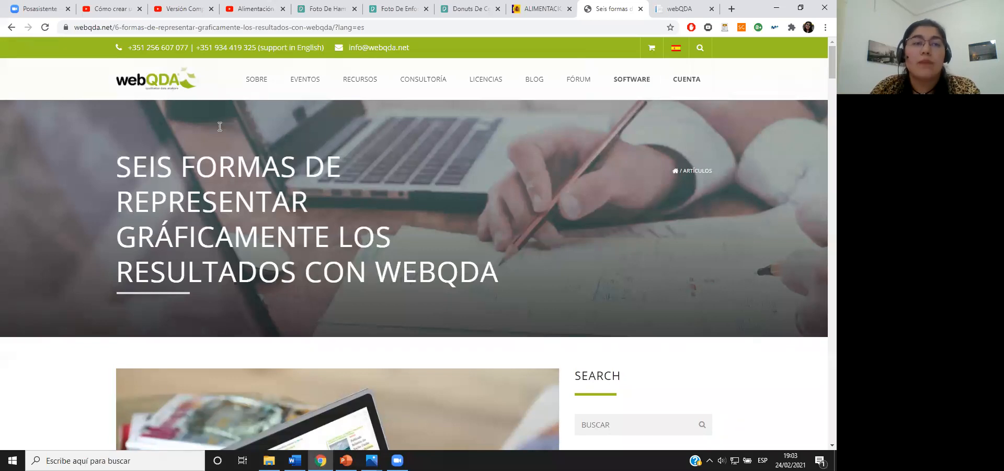
left_click(553, 15)
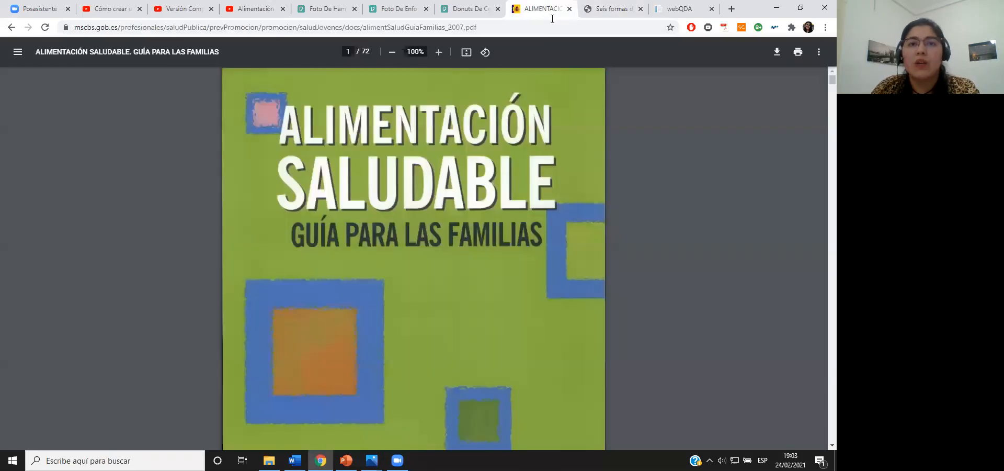
Sign in to webQDA with the already filled-in credentials and load the app's projects page
left_click(664, 10)
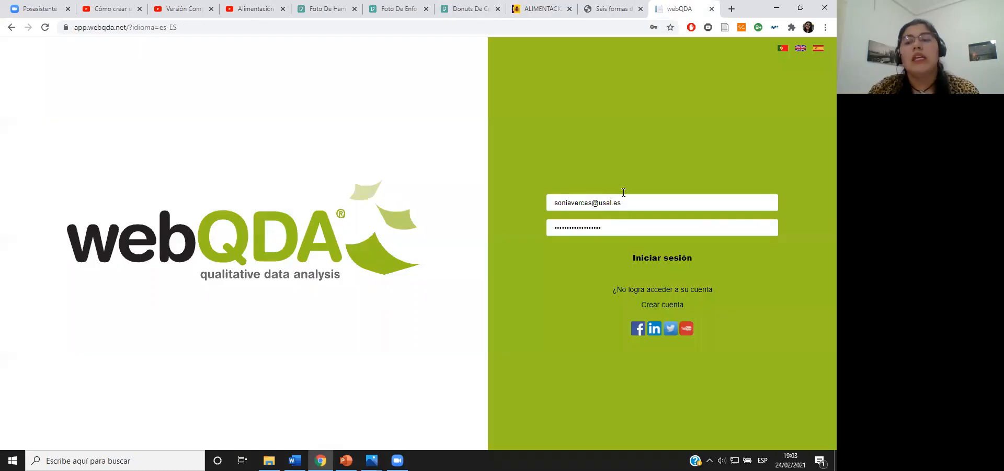
left_click(657, 252)
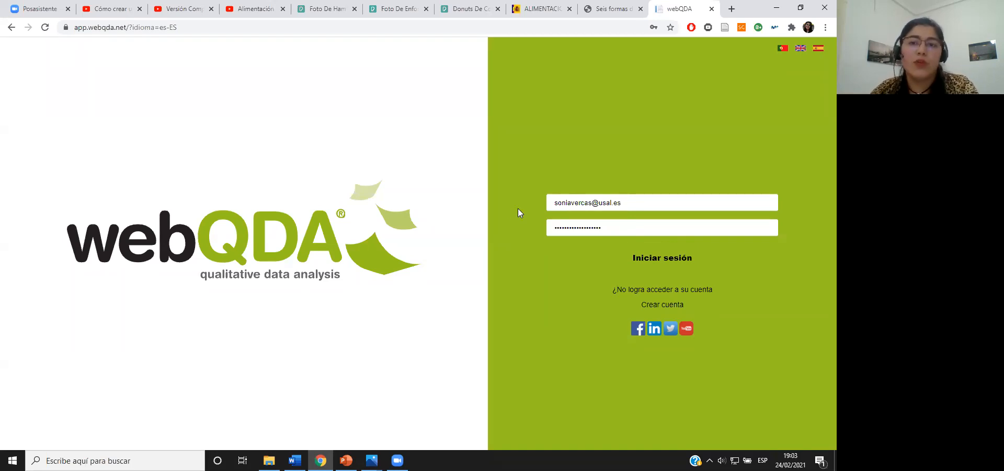
left_click(662, 260)
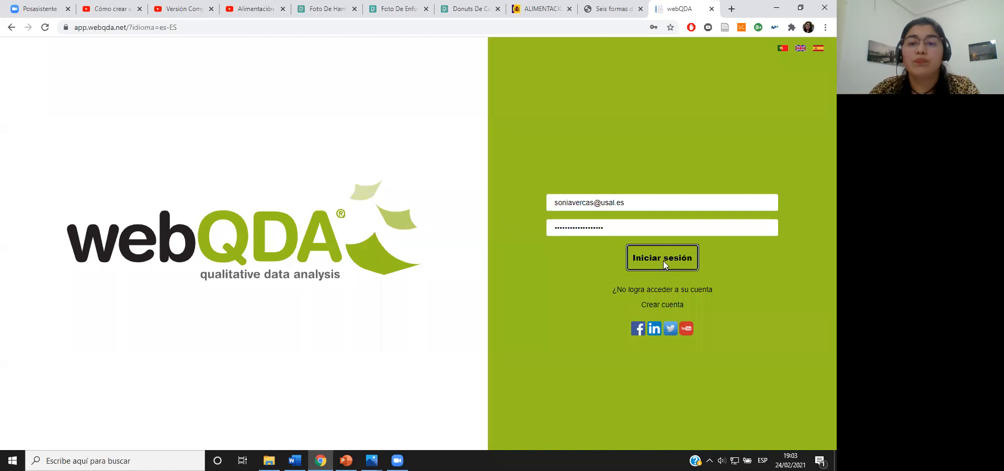
left_click(642, 256)
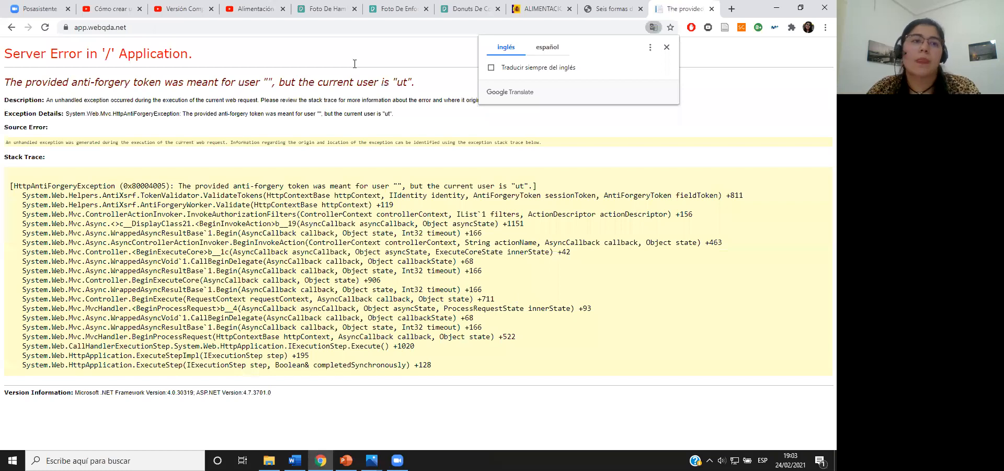
left_click(328, 27)
key("Return")
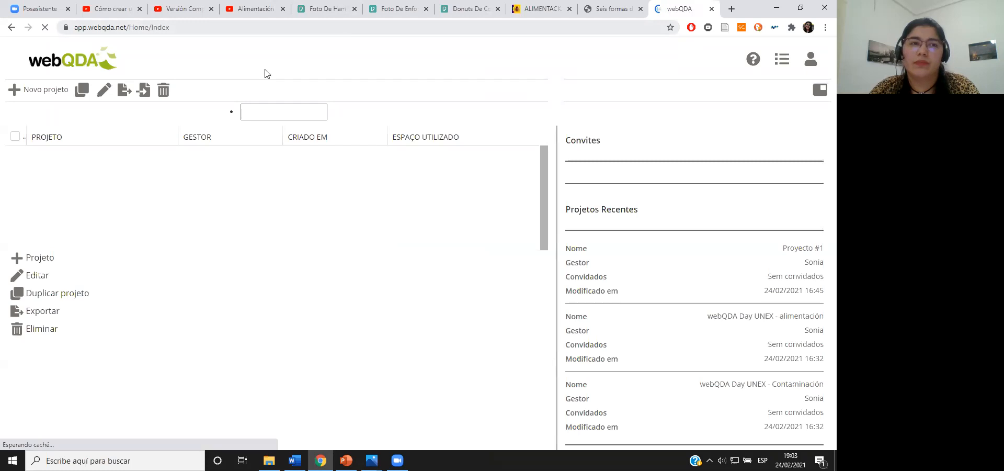
left_click(667, 47)
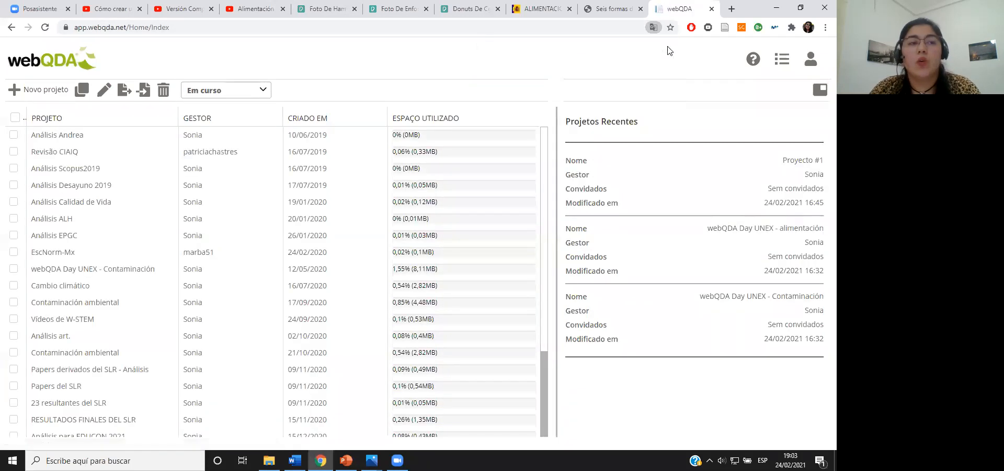
Change the interface language to Spanish in the account settings and save the change
left_click(811, 58)
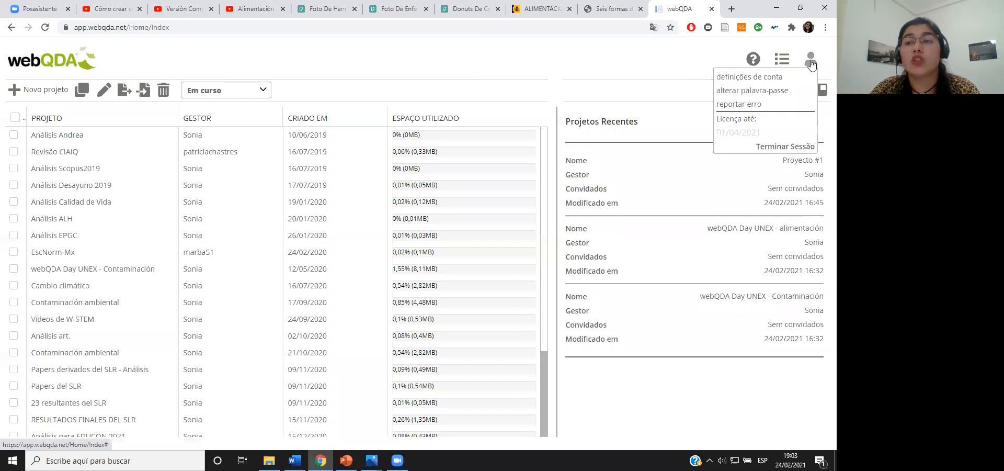
left_click(587, 61)
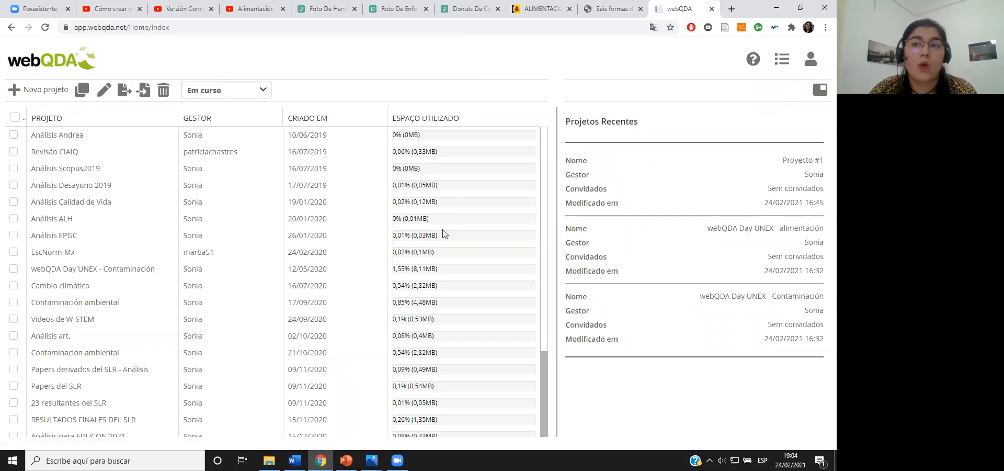
left_click(812, 62)
left_click(742, 88)
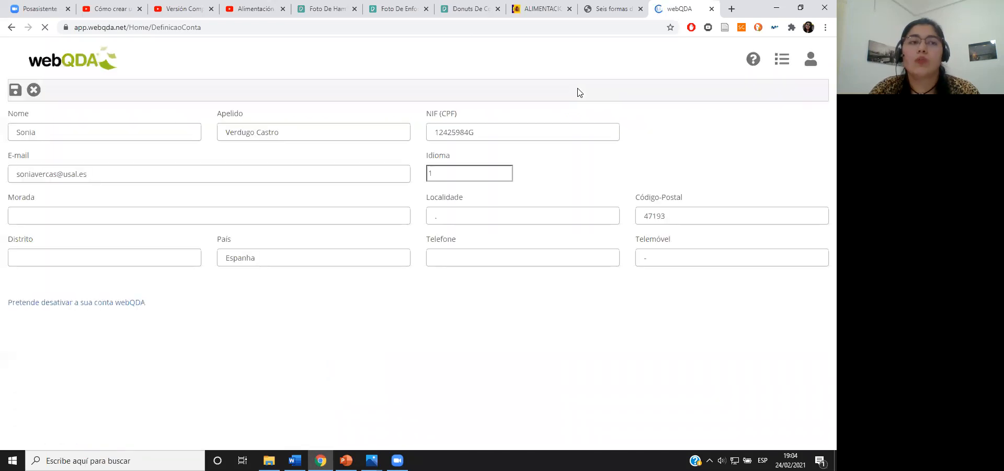
left_click(464, 177)
left_click(450, 213)
left_click(14, 90)
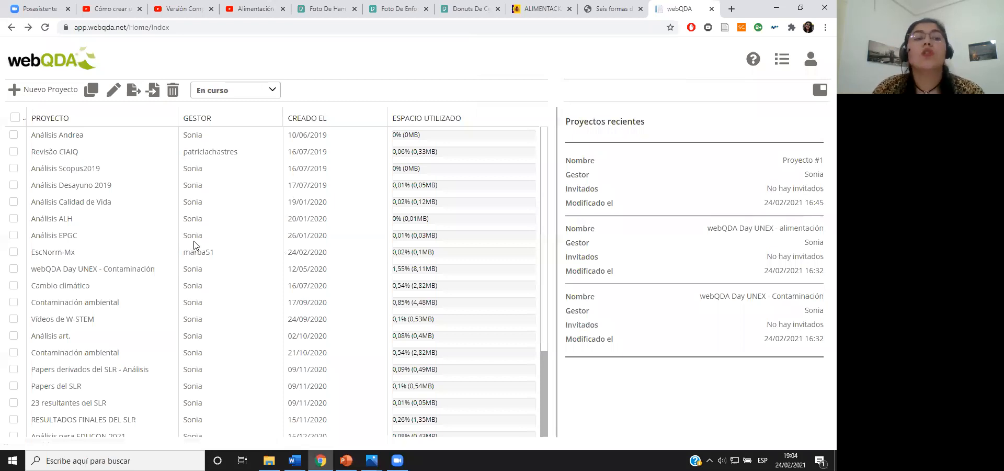
Open the project "webQDA Day UNEX - Contaminación" and examine the code map on its overview, including the reference counts of the codes
double_click(149, 270)
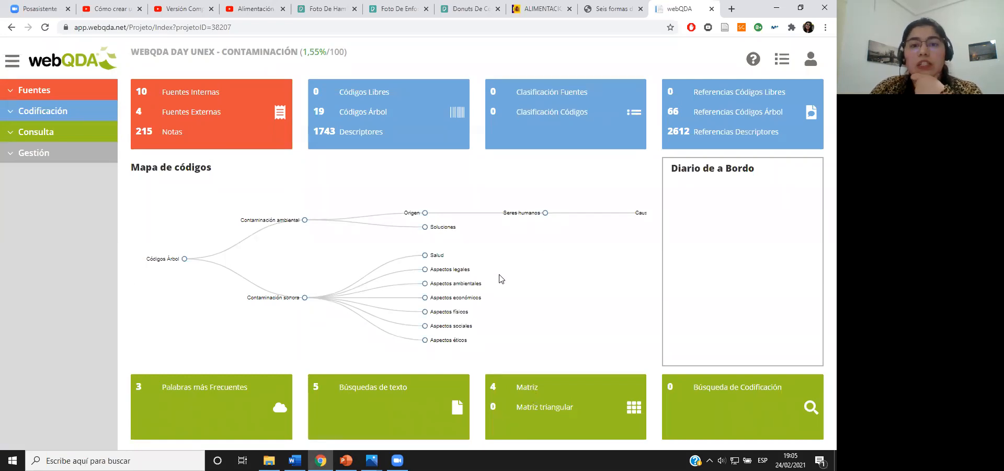
scroll(500, 278, "down", 2)
left_click_drag(457, 280, 369, 279)
scroll(439, 285, "down", 1)
scroll(438, 287, "down", 1)
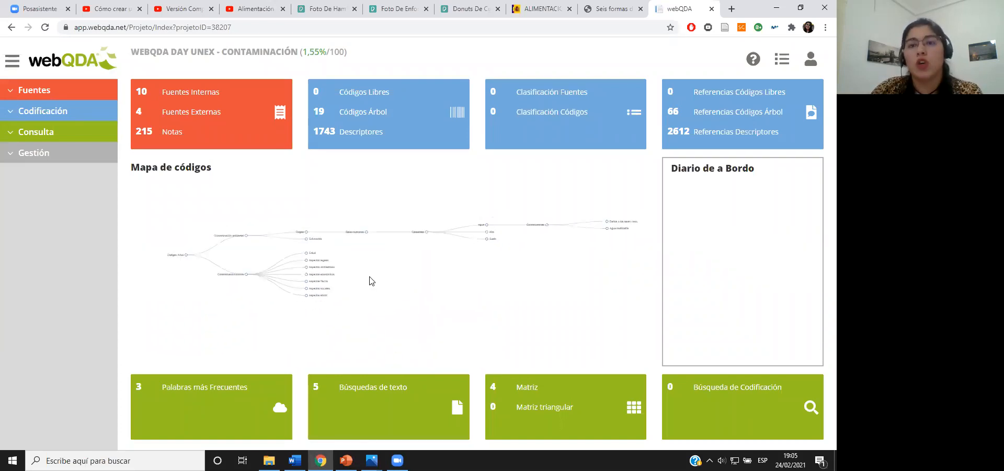
scroll(370, 280, "up", 3)
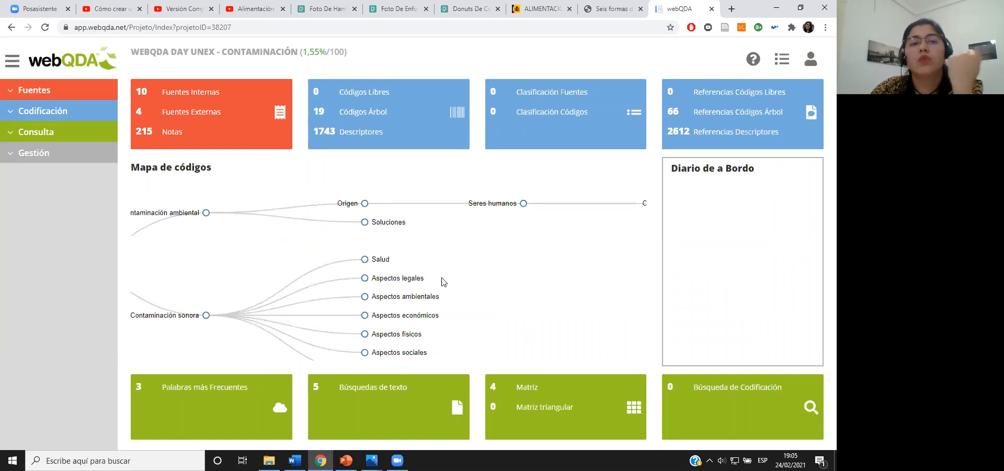
mouse_move(377, 256)
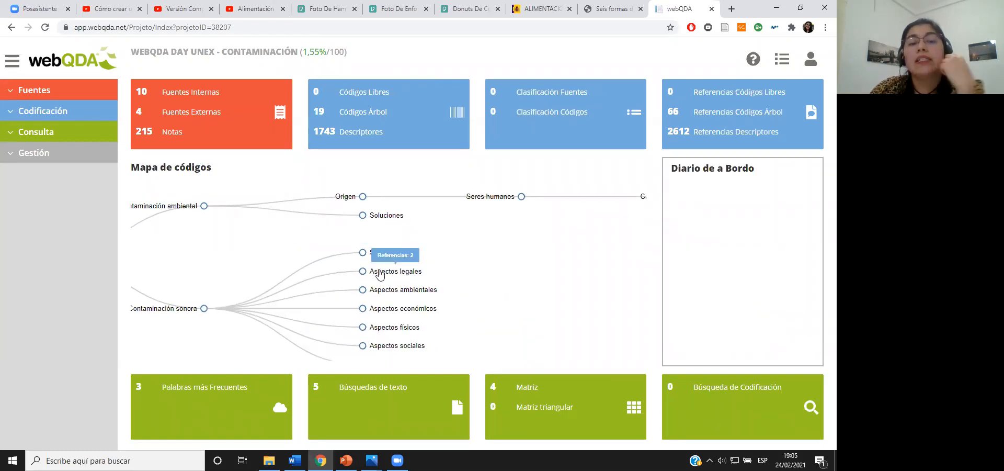
mouse_move(381, 313)
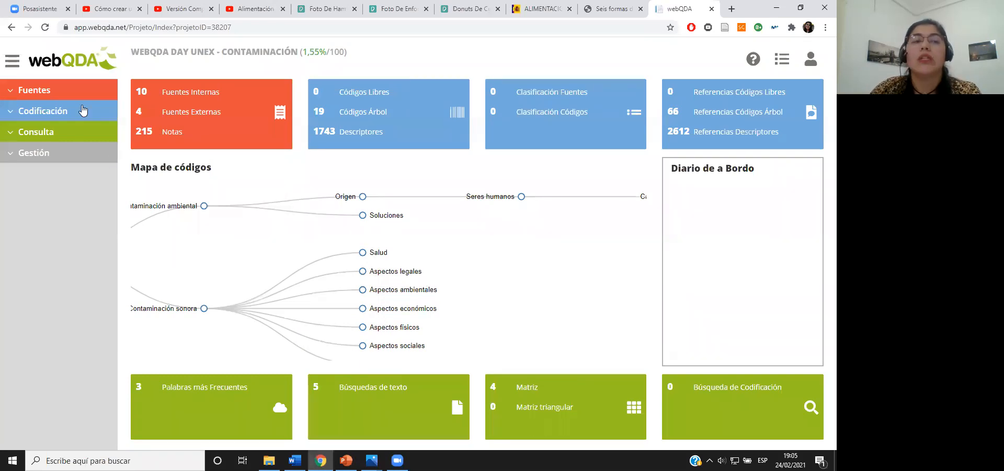
Review the project's lists of internal and external sources and the options for adding an external link
left_click(70, 96)
left_click(62, 110)
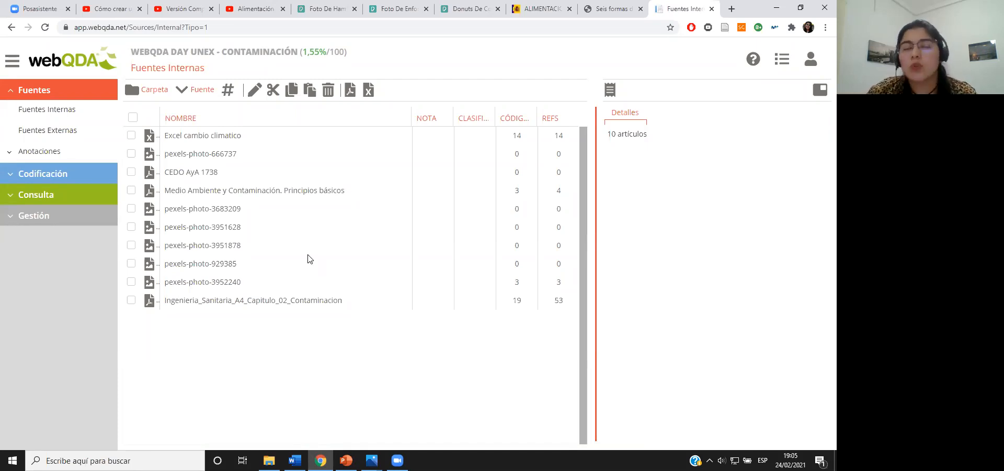
left_click(35, 131)
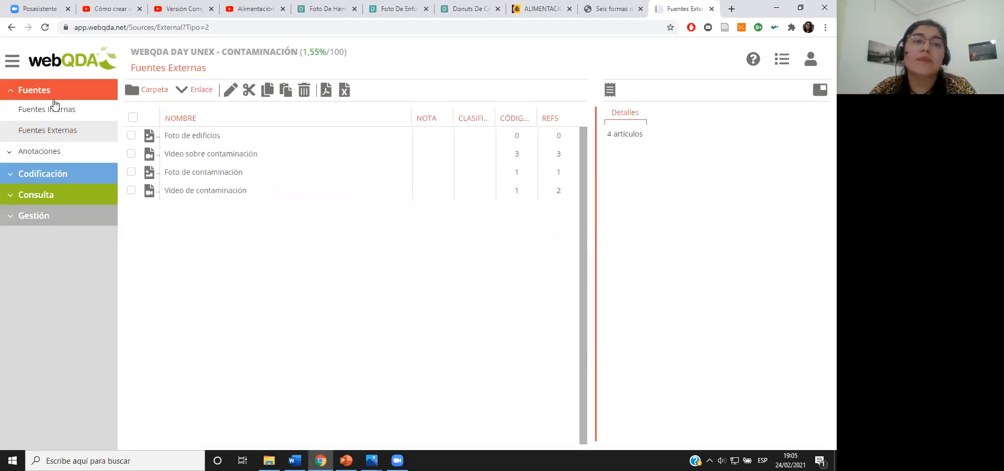
left_click(180, 94)
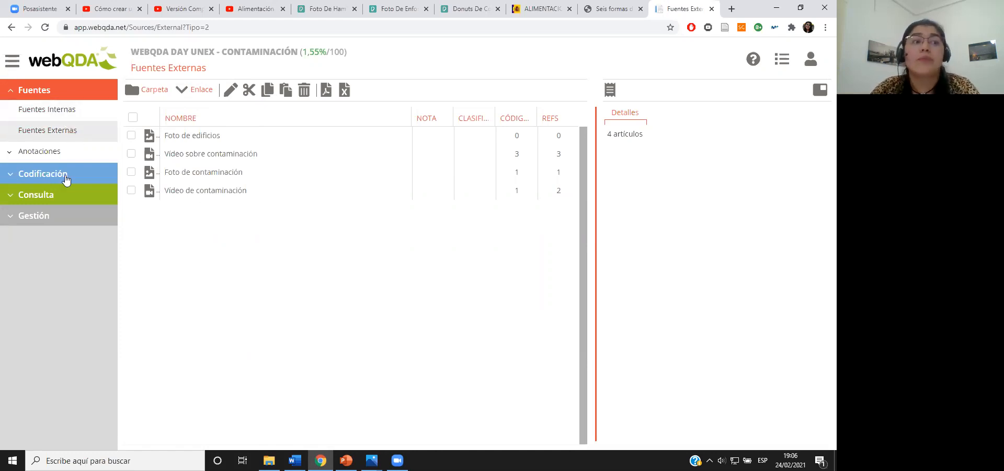
Review the project's free codes and the full hierarchy of tree codes
left_click(55, 177)
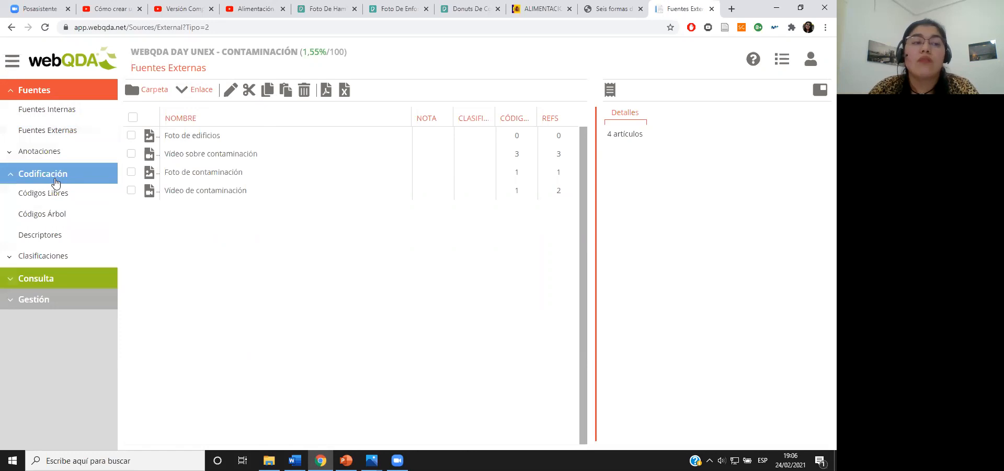
left_click(58, 193)
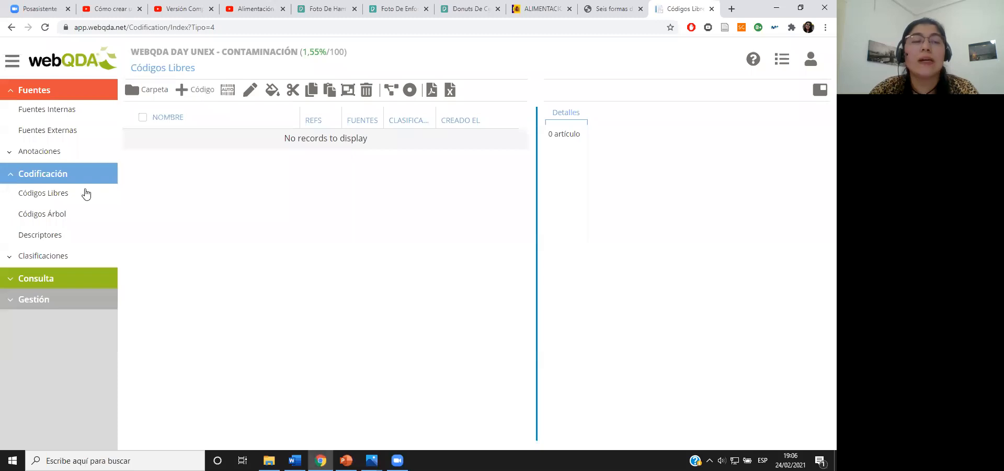
left_click(52, 213)
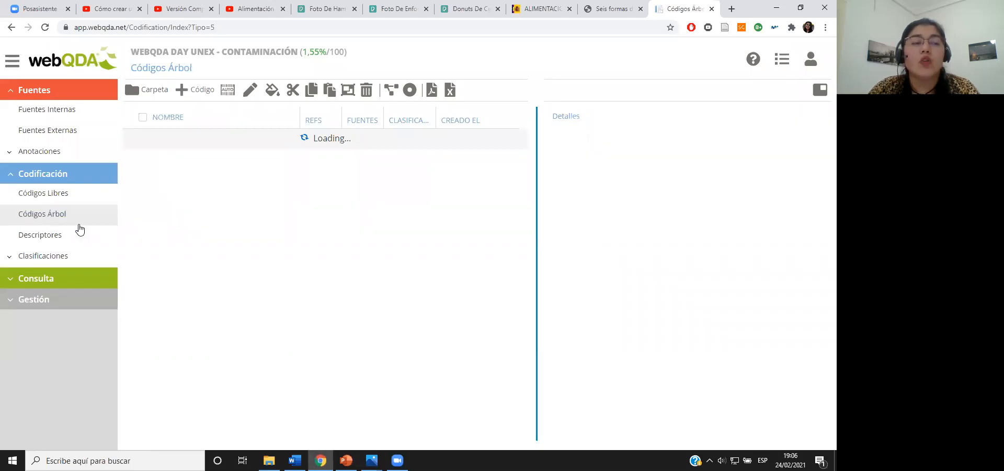
scroll(225, 370, "down", 2)
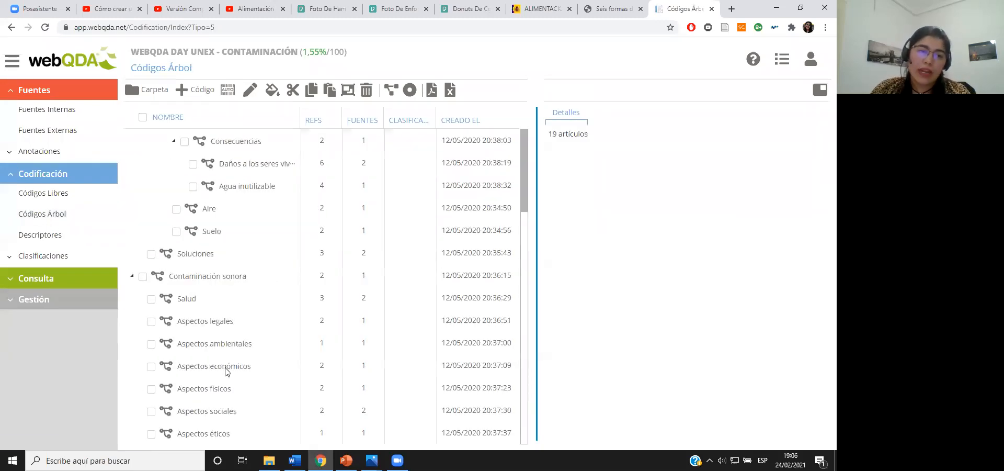
scroll(231, 356, "up", 2)
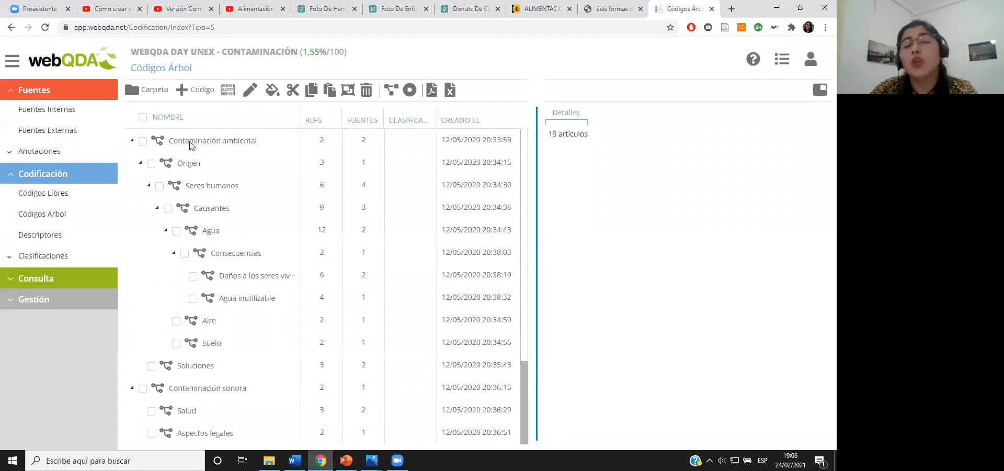
Display the tree codes as a branching code map and as a circular density map
left_click(388, 90)
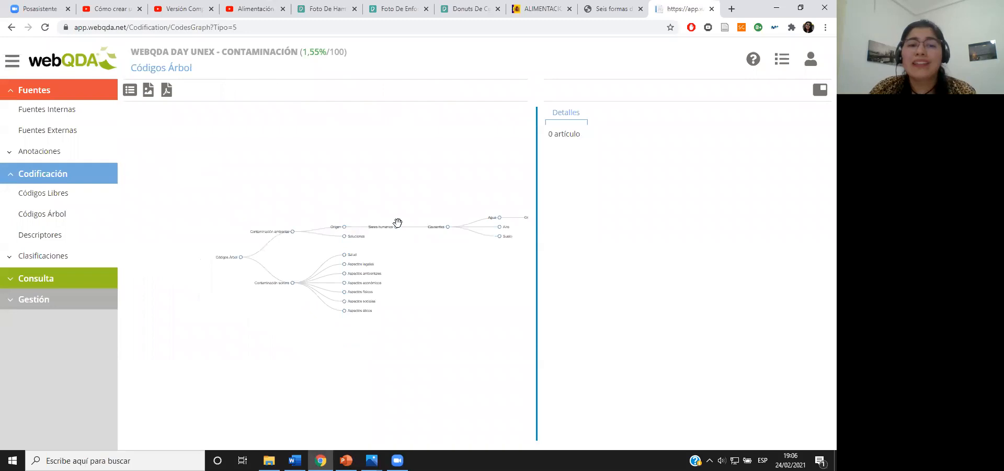
left_click_drag(402, 276, 370, 271)
left_click(76, 222)
left_click(410, 93)
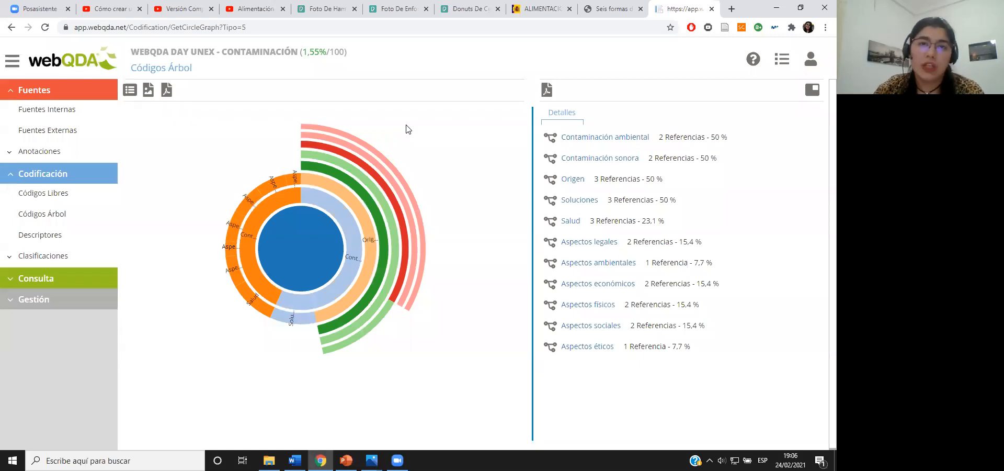
Explore the density map by drilling in and out of Contaminación sonora and Contaminación ambiental, down to the Origen branch
left_click(262, 210)
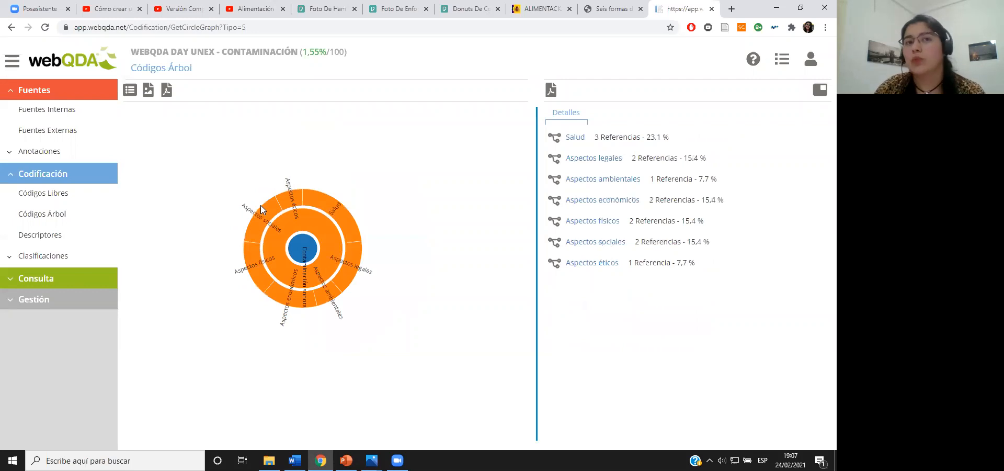
left_click(305, 256)
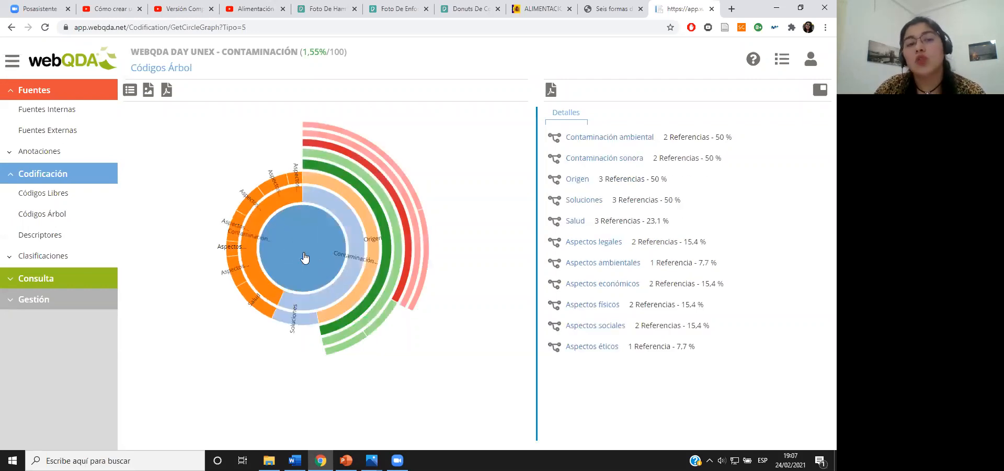
left_click(360, 244)
left_click(309, 259)
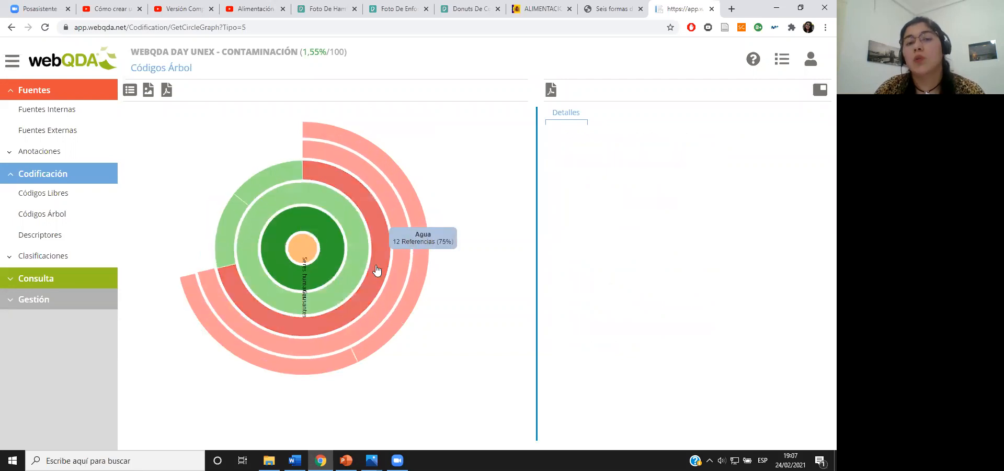
left_click(376, 269)
left_click(311, 253)
left_click(313, 255)
left_click(310, 249)
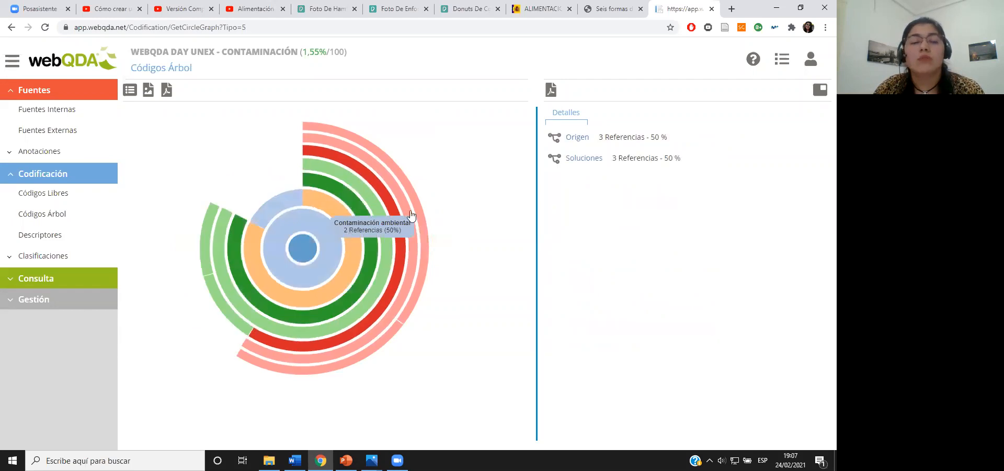
left_click(332, 298)
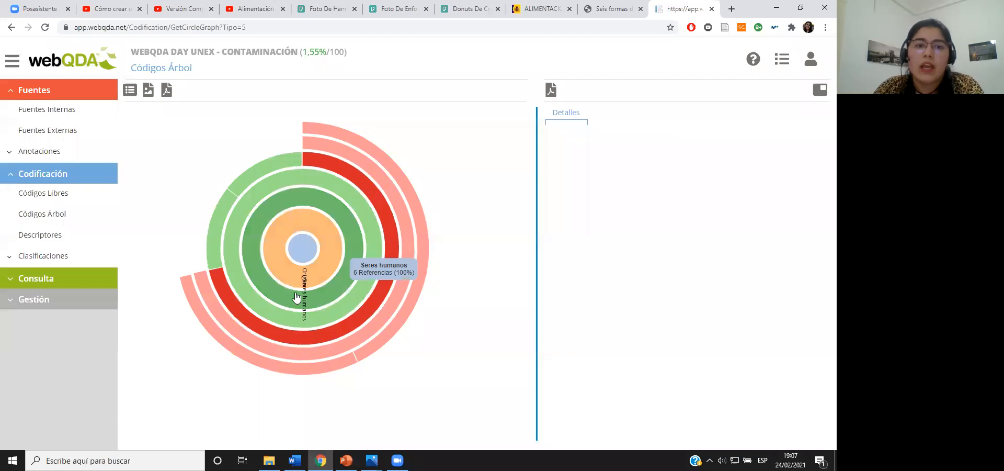
Open the project's most-frequent-words queries and compare them with the example word cloud image 50x5_alimentacion.png in Fotos
left_click(50, 281)
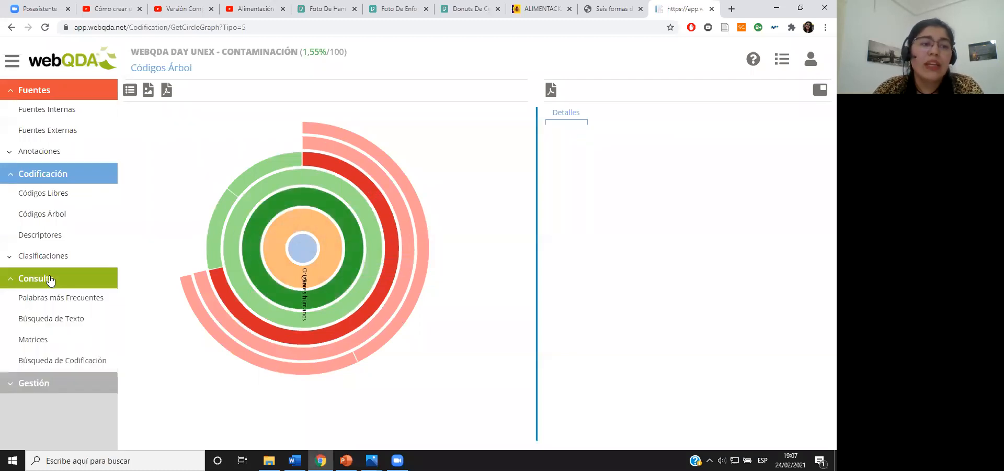
left_click(56, 299)
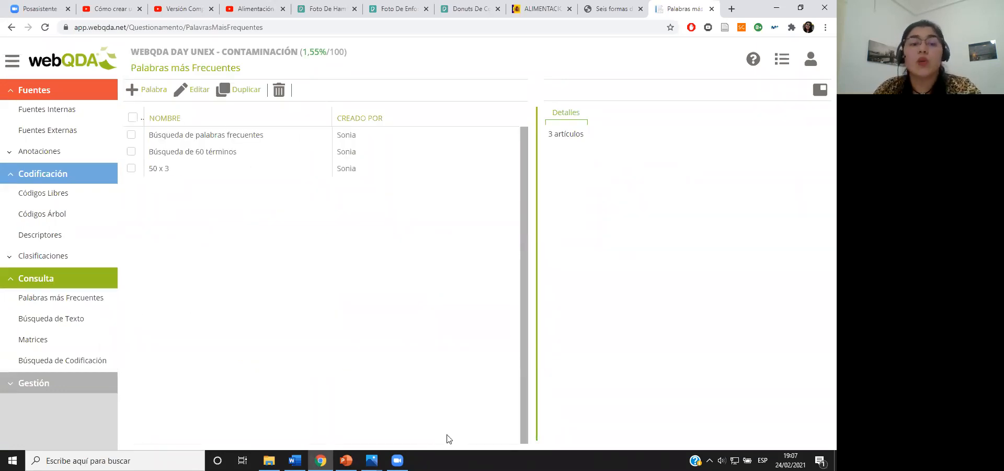
mouse_move(372, 460)
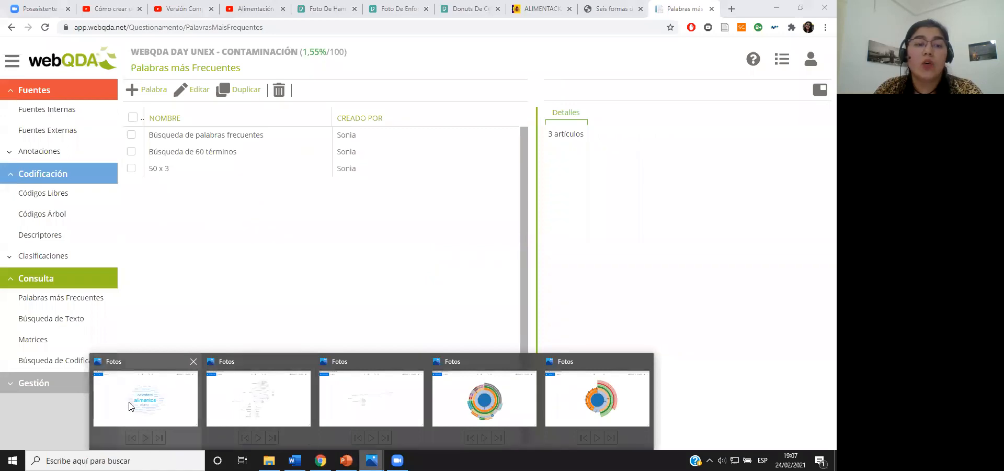
left_click(291, 421)
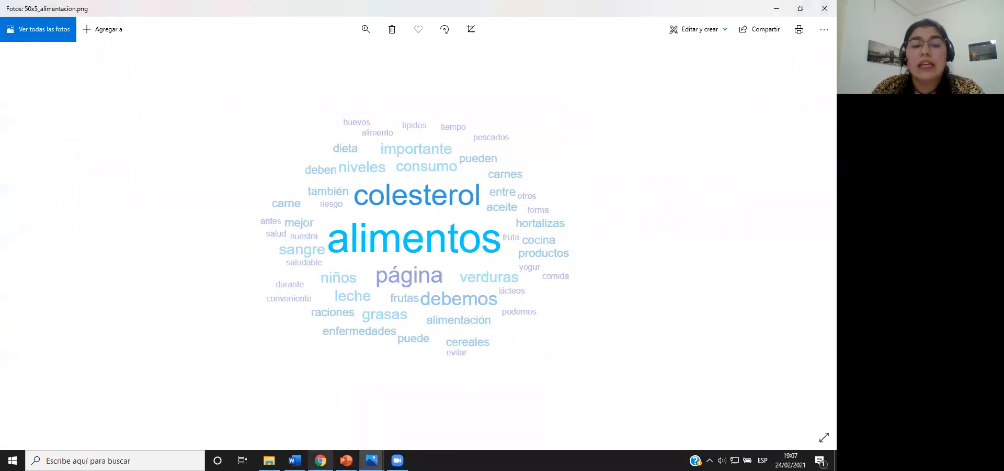
left_click(321, 461)
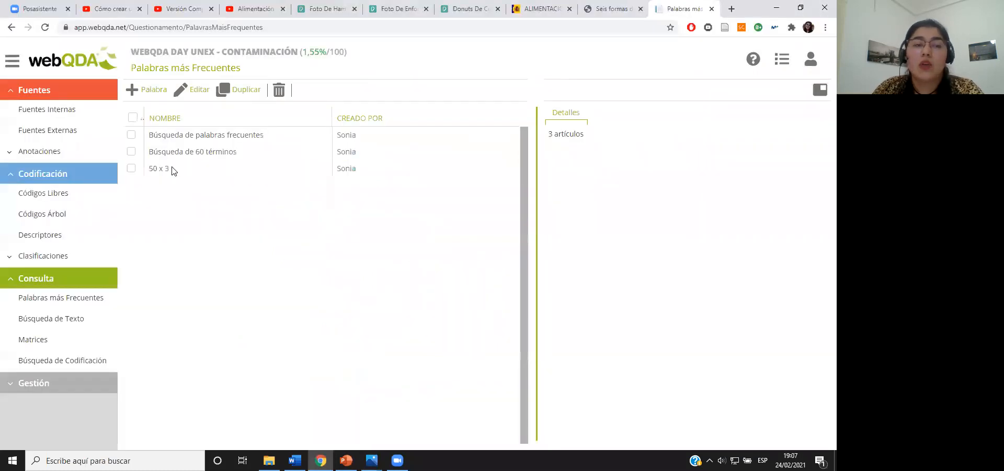
Open the 50 x 3 frequent-words query, exclude the words que, los and las, and check the rest of the word list
left_click(175, 165)
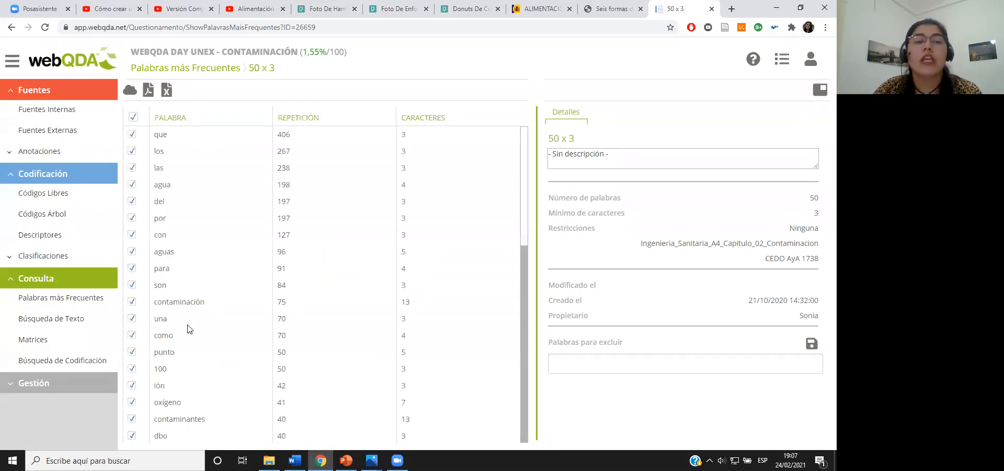
left_click(131, 134)
left_click(131, 151)
left_click(131, 168)
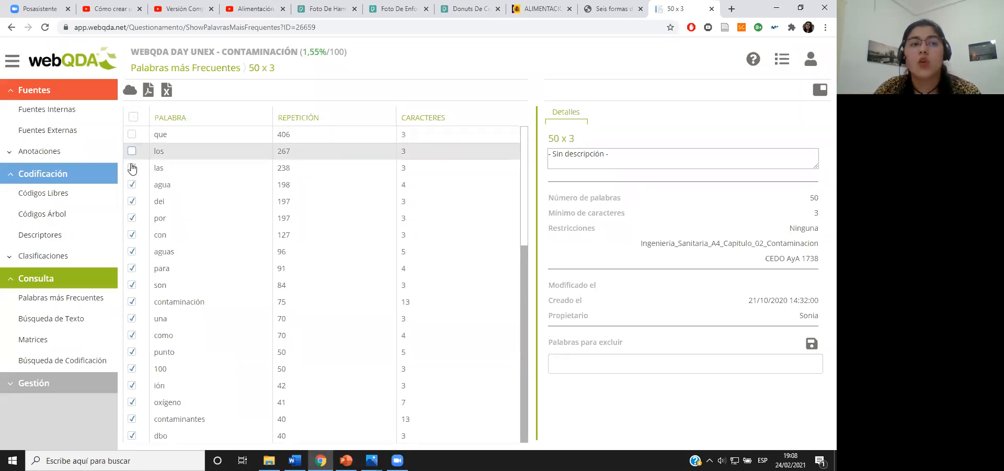
scroll(149, 252, "down", 8)
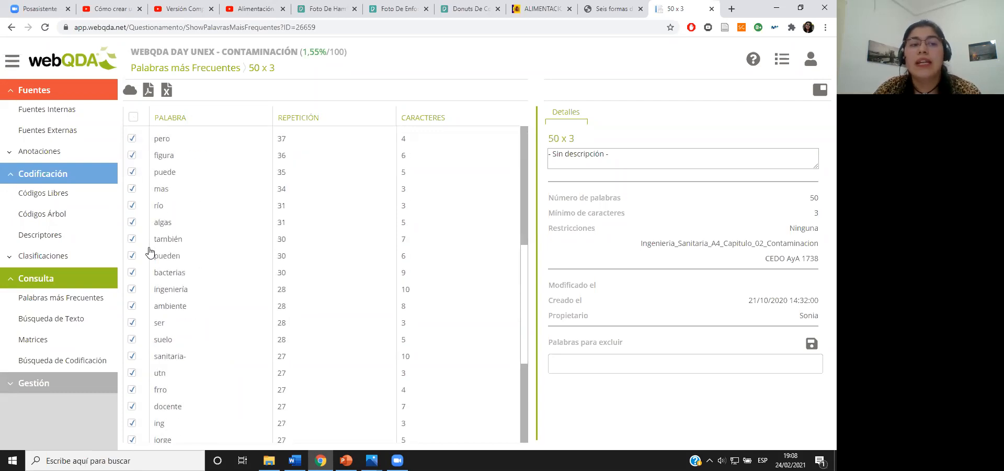
scroll(149, 253, "down", 2)
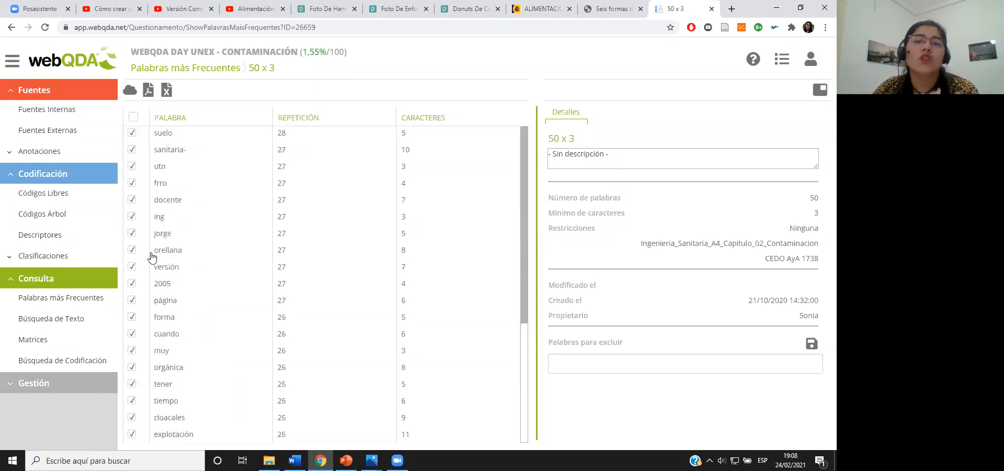
scroll(149, 253, "up", 10)
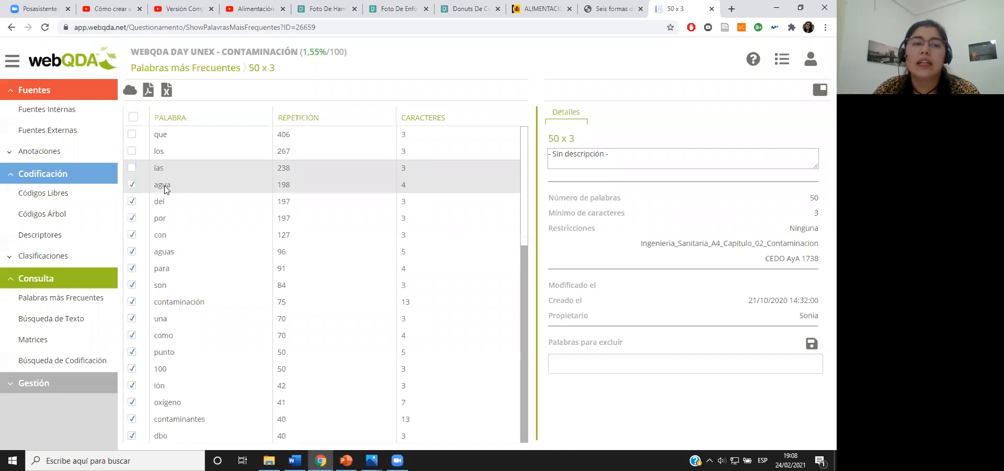
Select the word agua in the query results and view the example food word cloud in Fotos again
left_click(164, 186)
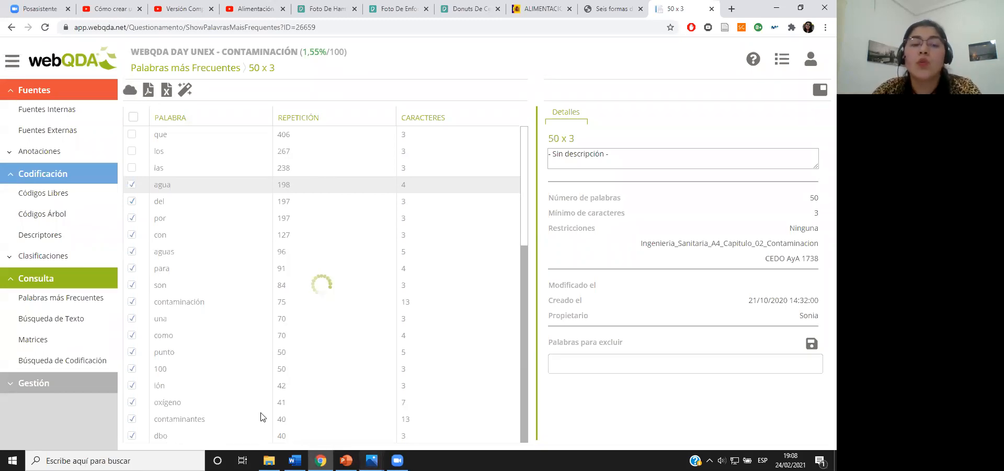
key("alt+Tab")
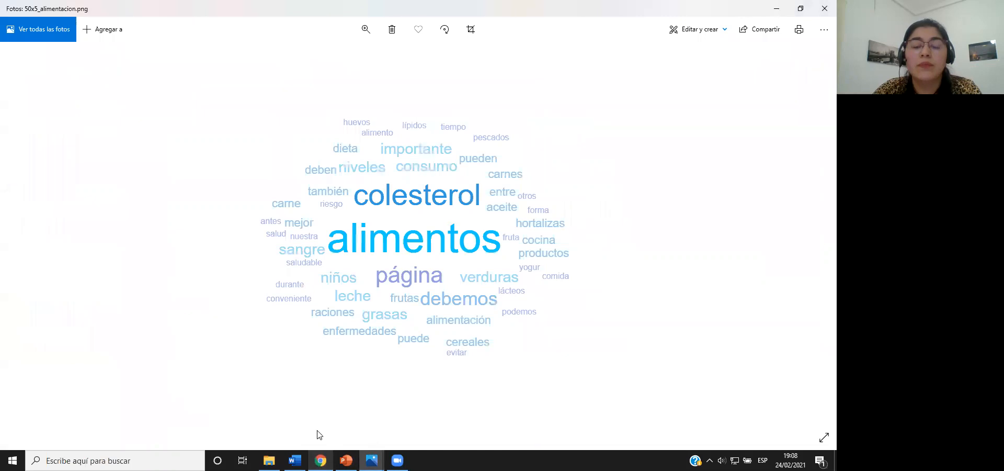
key("alt+Tab")
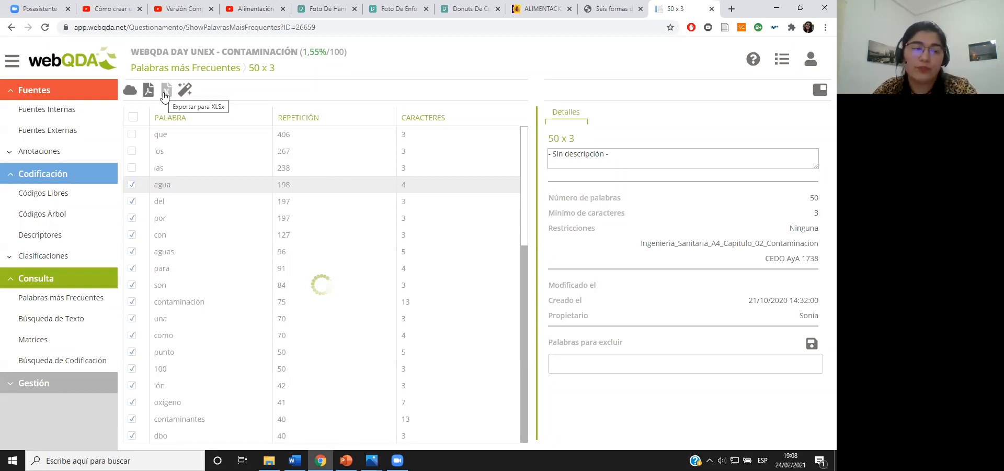
Review the pollution project's saved text searches and its quadrangular matrices
left_click(71, 322)
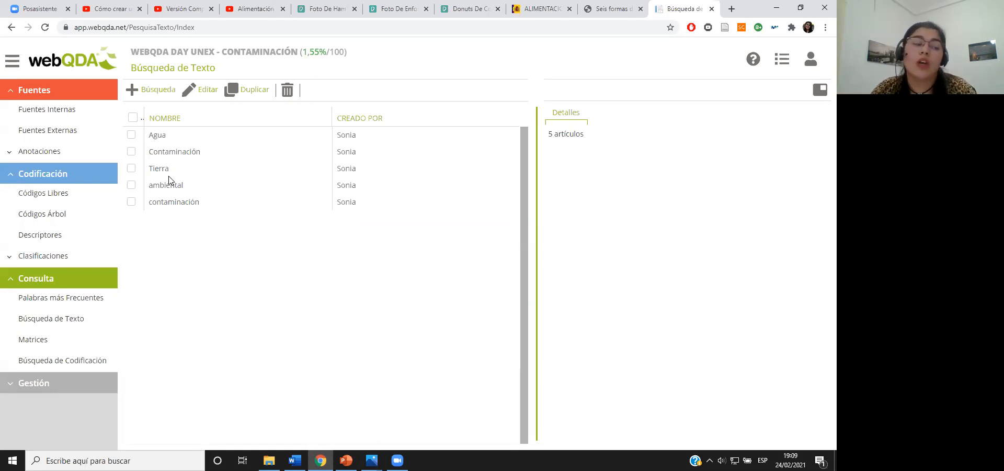
left_click(34, 340)
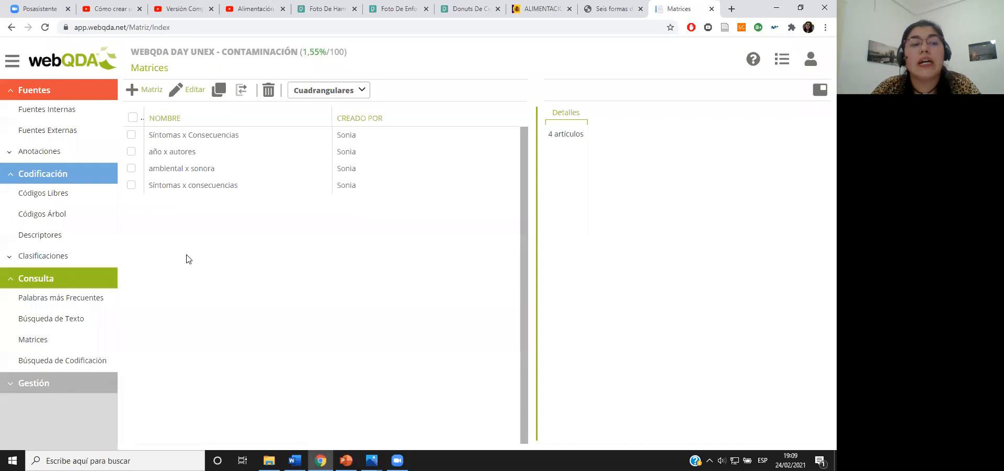
Return to the project list and open the webQDA Day UNEX - alimentación project
left_click(86, 63)
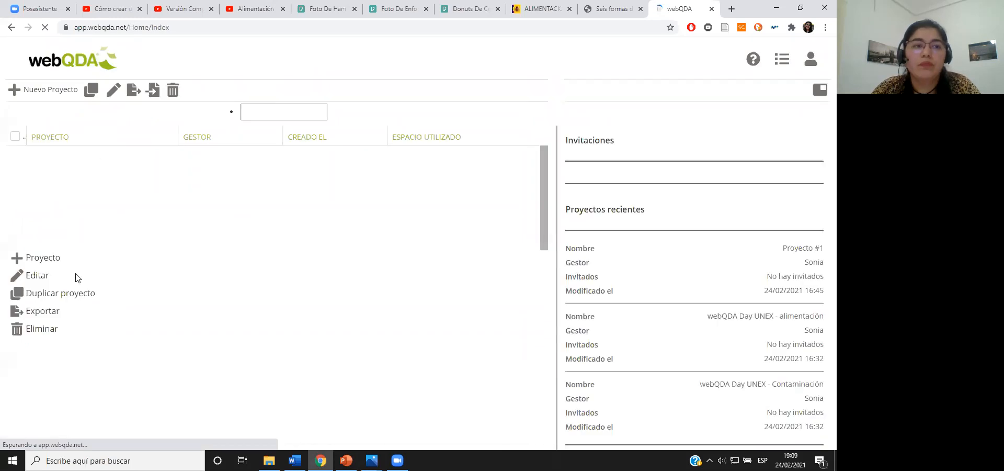
scroll(78, 269, "down", 1)
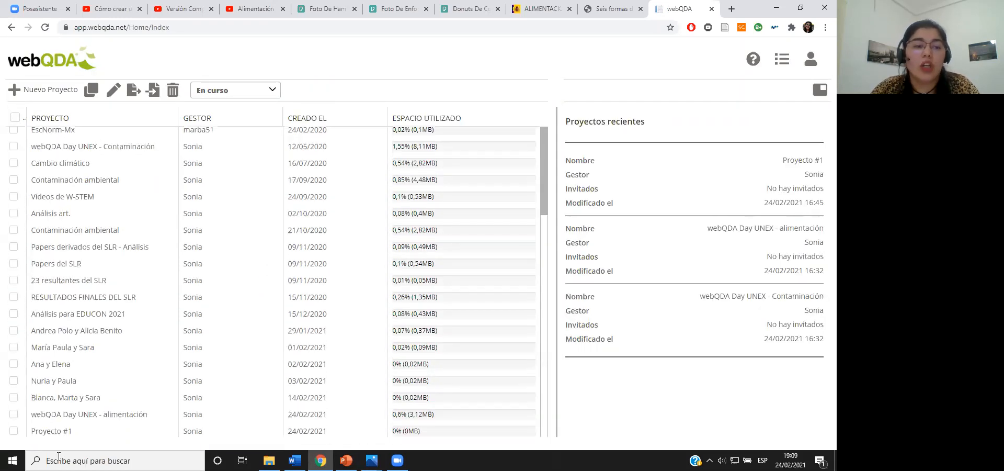
double_click(105, 415)
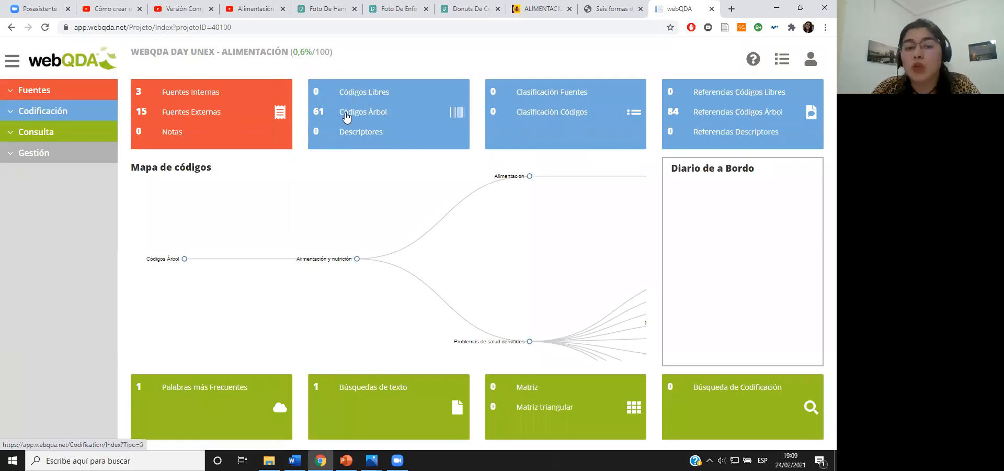
Review the internal and external sources of the alimentación project
left_click(58, 92)
left_click(71, 110)
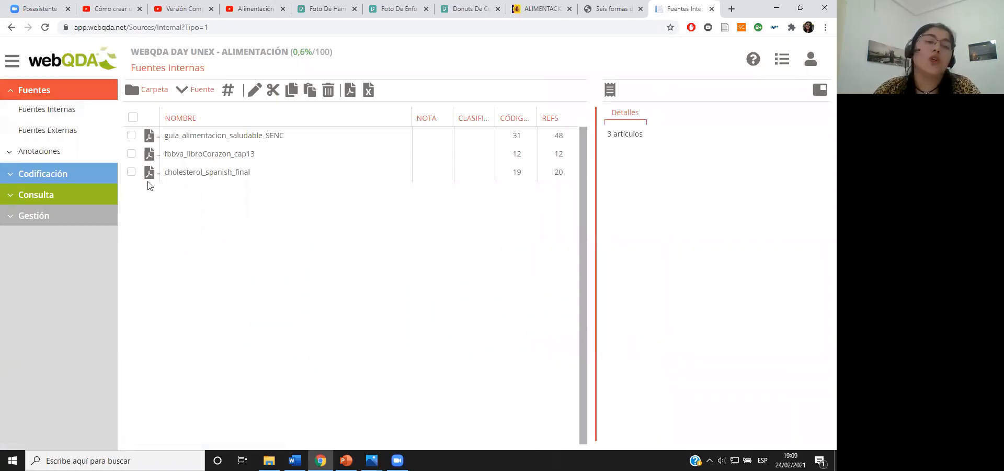
left_click(46, 130)
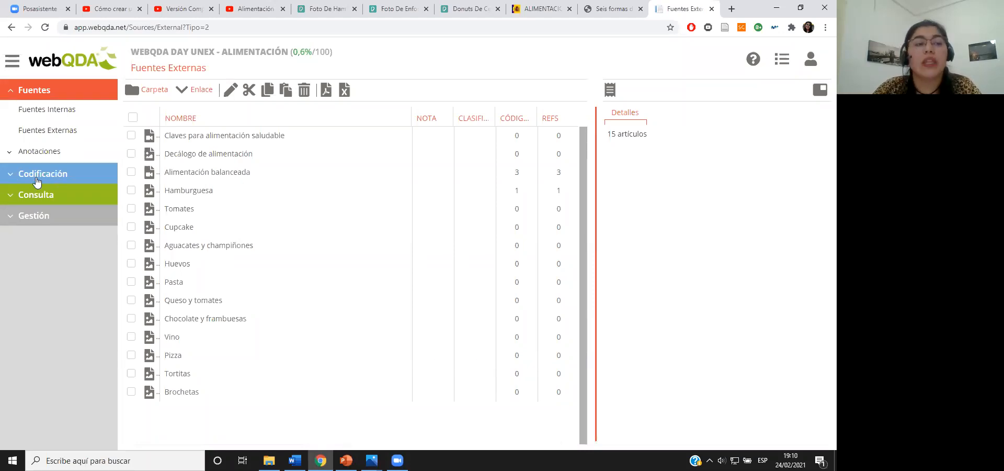
Examine the full tree code hierarchy under Alimentación y nutrición, from Alimentos and Nutrientes to Problemas de salud derivados
left_click(38, 174)
left_click(46, 214)
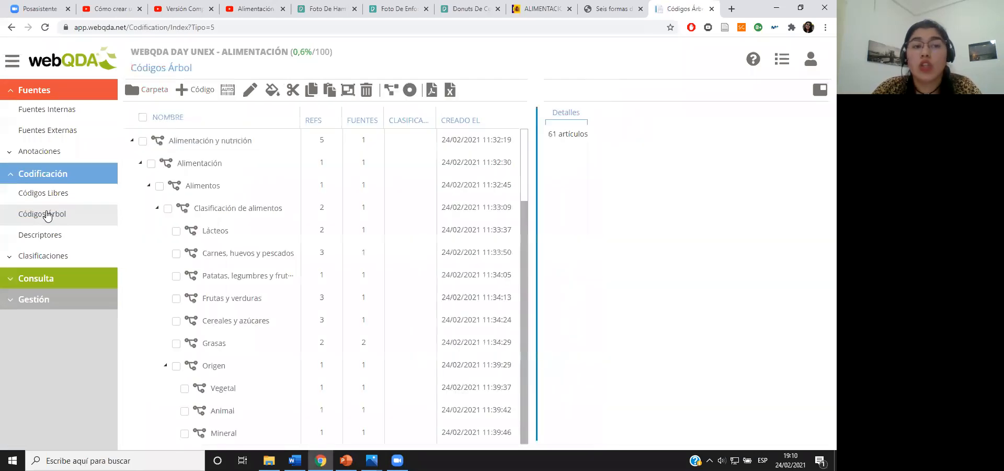
scroll(236, 159, "down", 2)
scroll(236, 159, "down", 10)
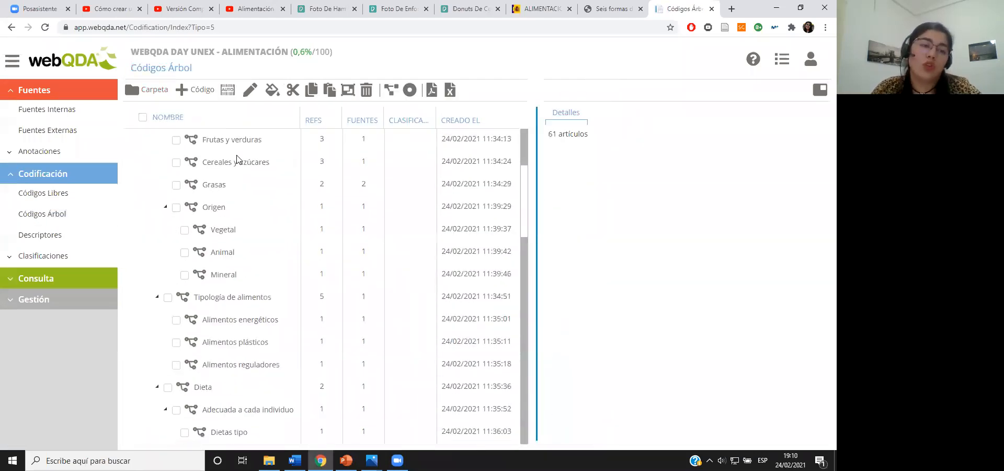
scroll(235, 160, "down", 7)
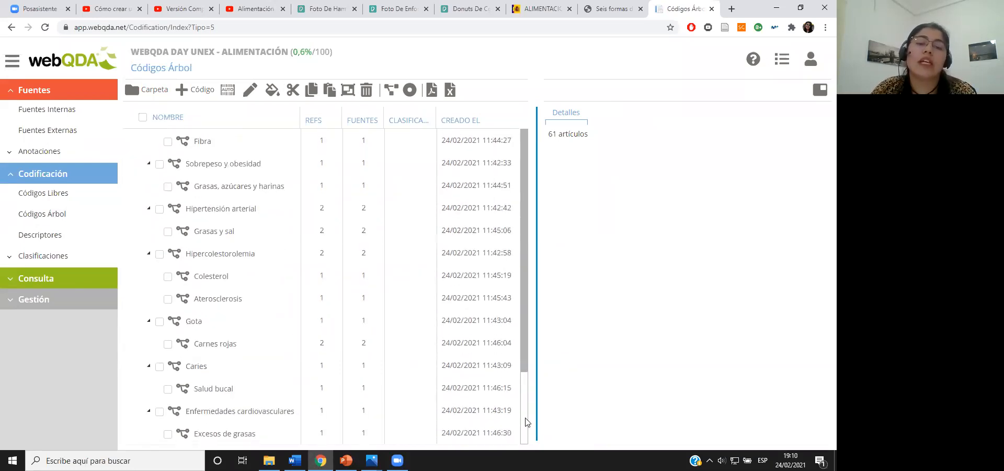
left_click_drag(527, 423, 525, 189)
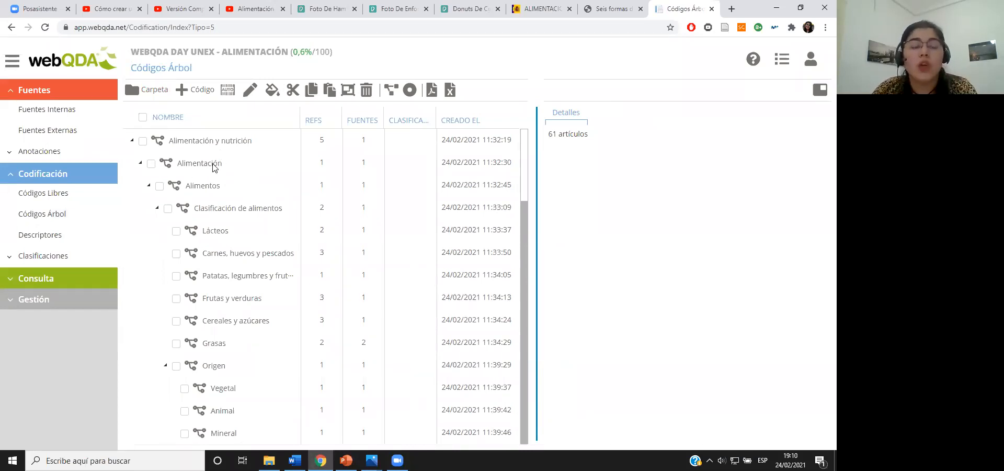
scroll(216, 204, "down", 6)
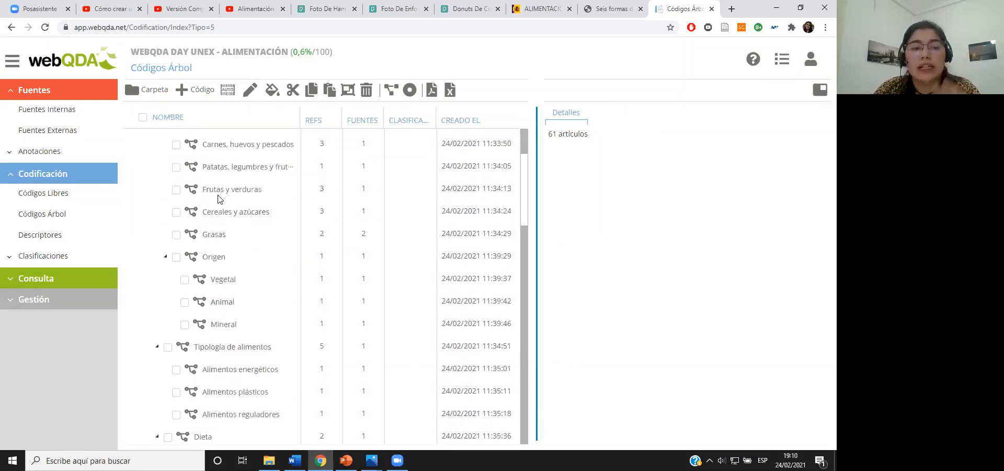
scroll(222, 264, "down", 4)
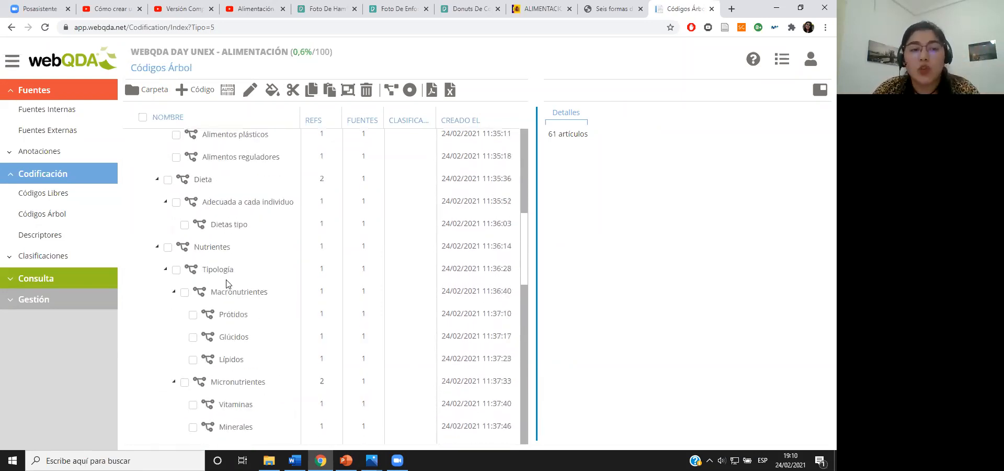
scroll(224, 293, "down", 2)
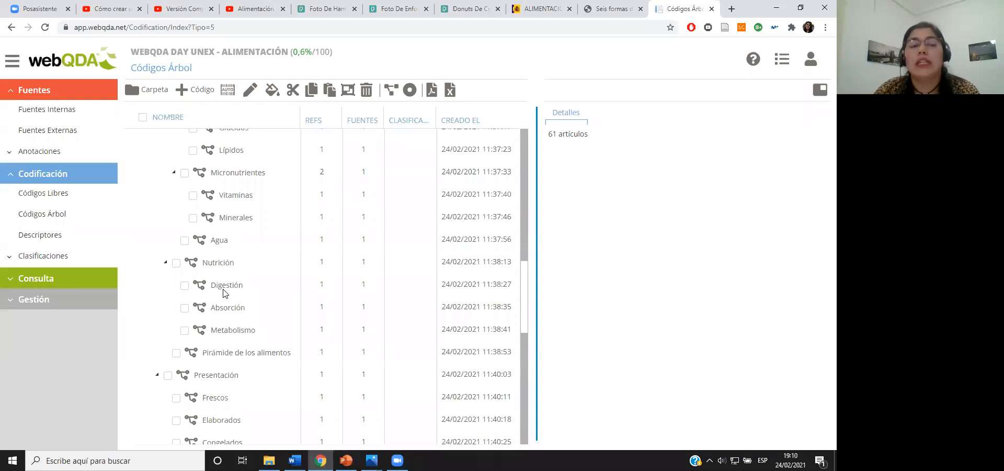
scroll(224, 292, "down", 3)
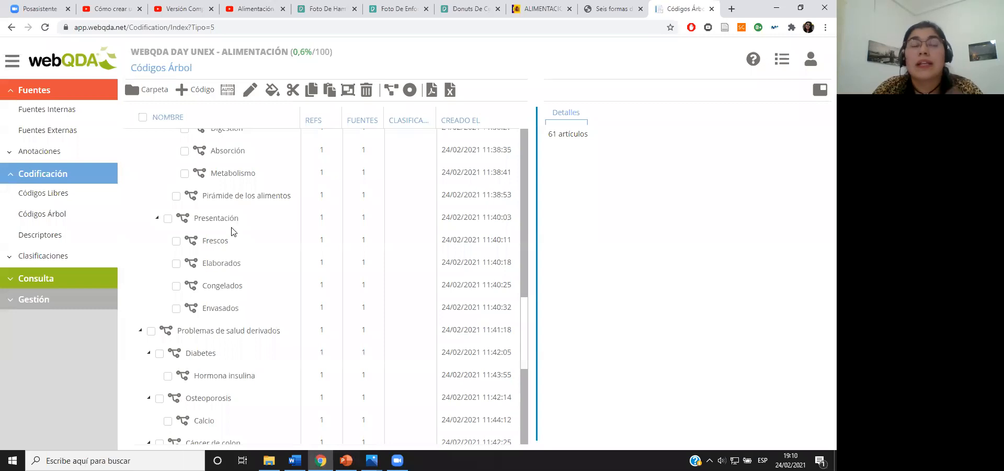
scroll(238, 266, "down", 1)
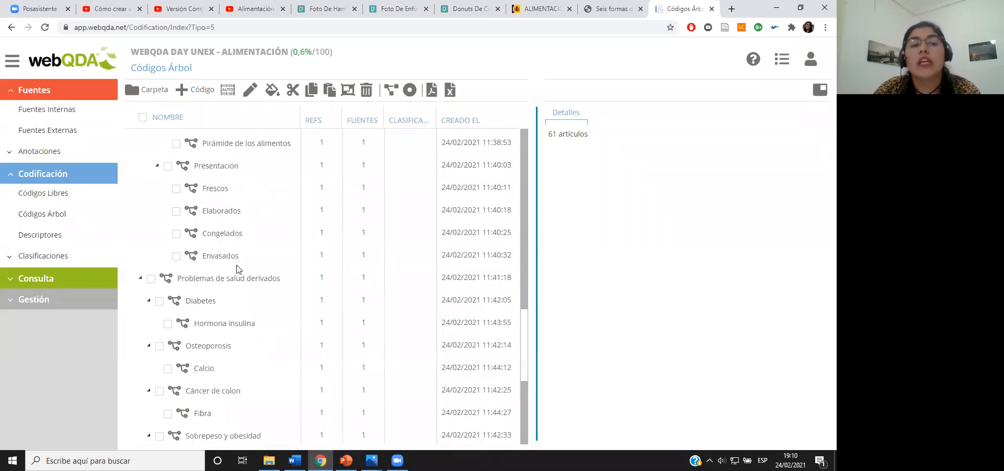
scroll(234, 285, "down", 5)
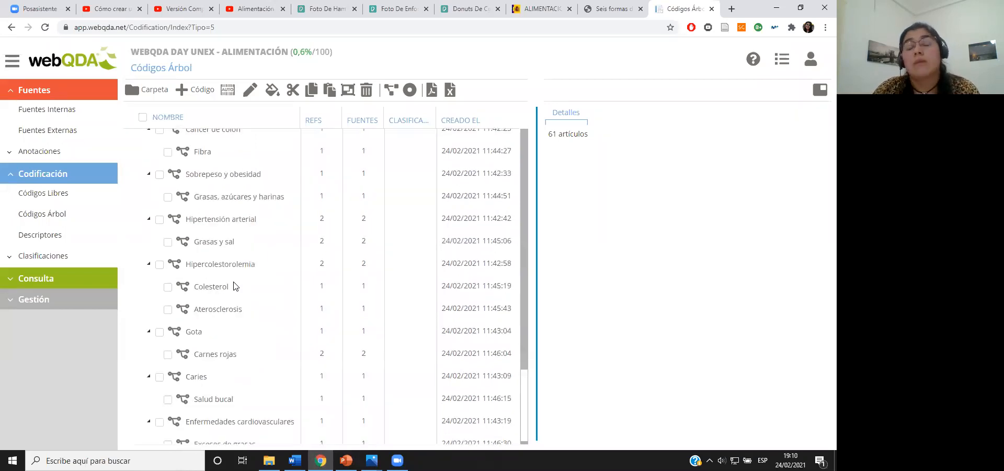
scroll(234, 286, "down", 1)
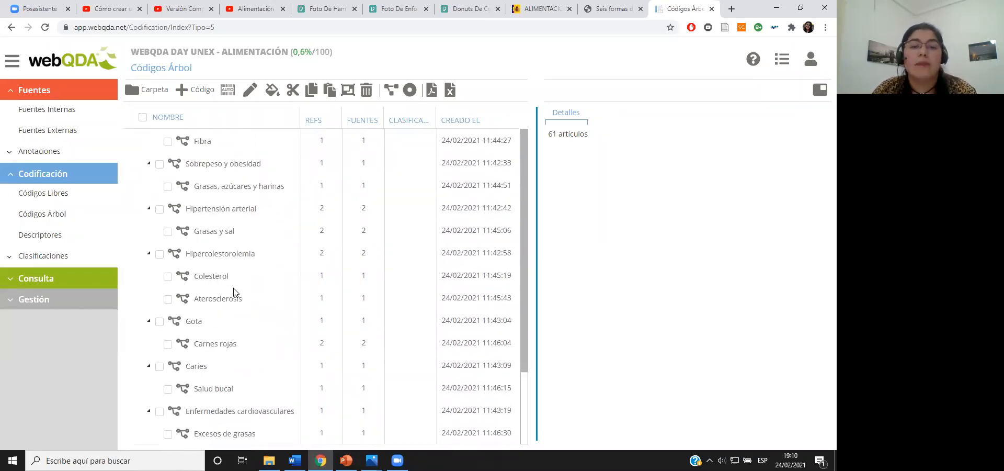
left_click_drag(526, 399, 526, 157)
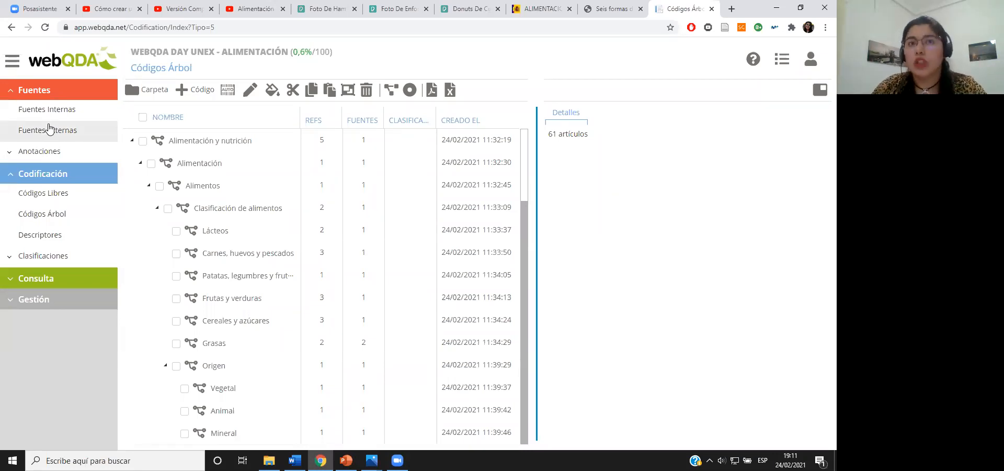
Revisit the alimentación project's internal and external source lists and go back to its tree codes
left_click(61, 110)
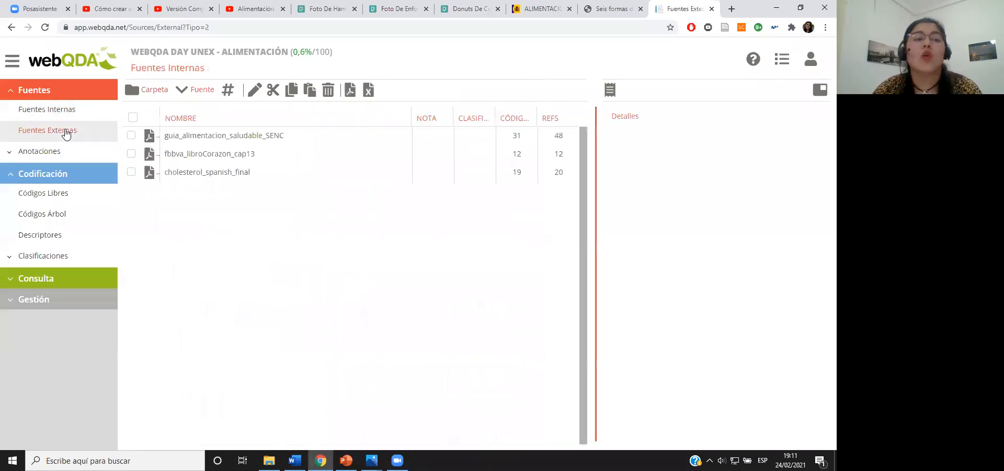
left_click(65, 132)
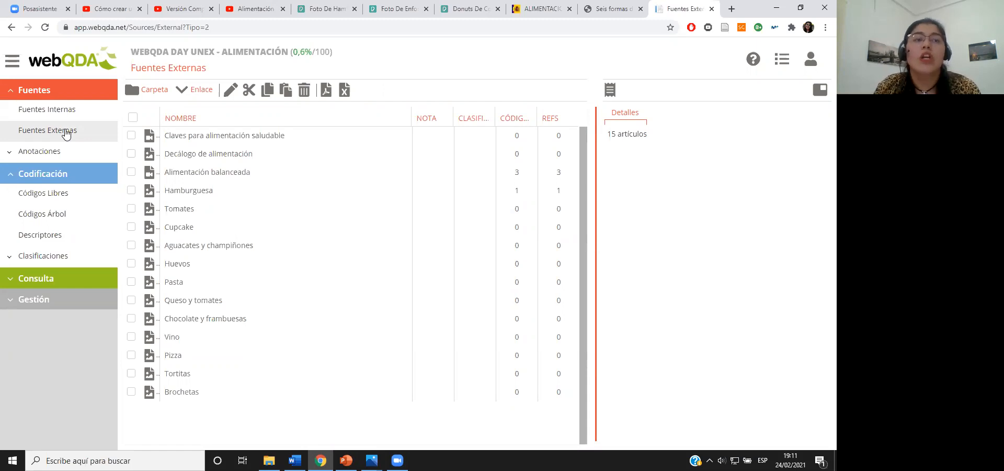
left_click(21, 212)
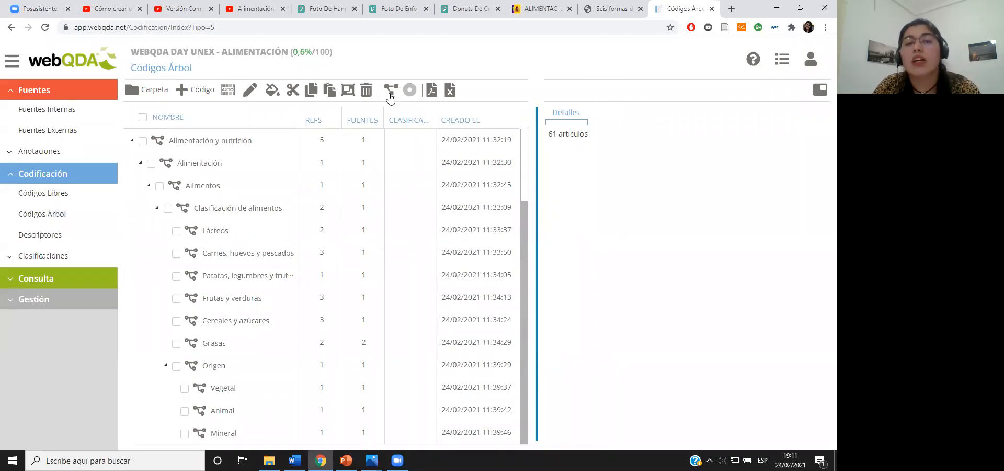
View the tree codes as a graph, then review the 50x5 frequent-words query and the list of text searches
left_click(390, 97)
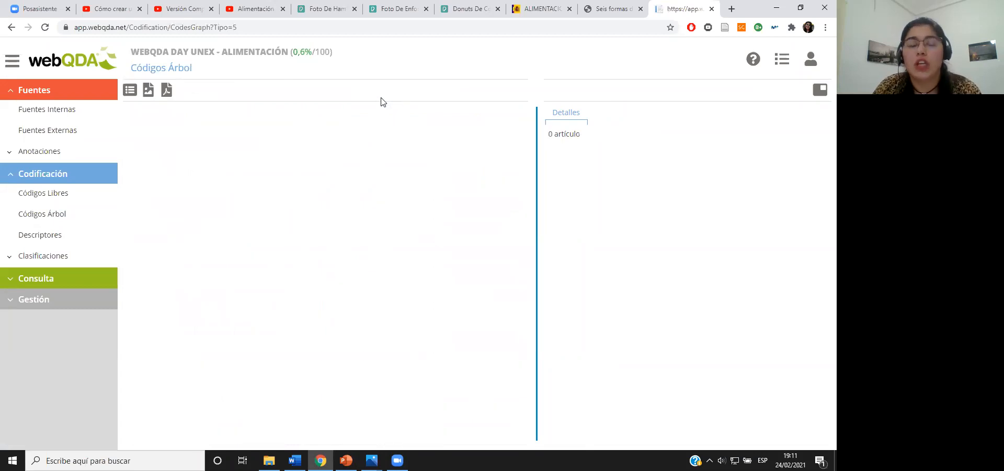
left_click(32, 279)
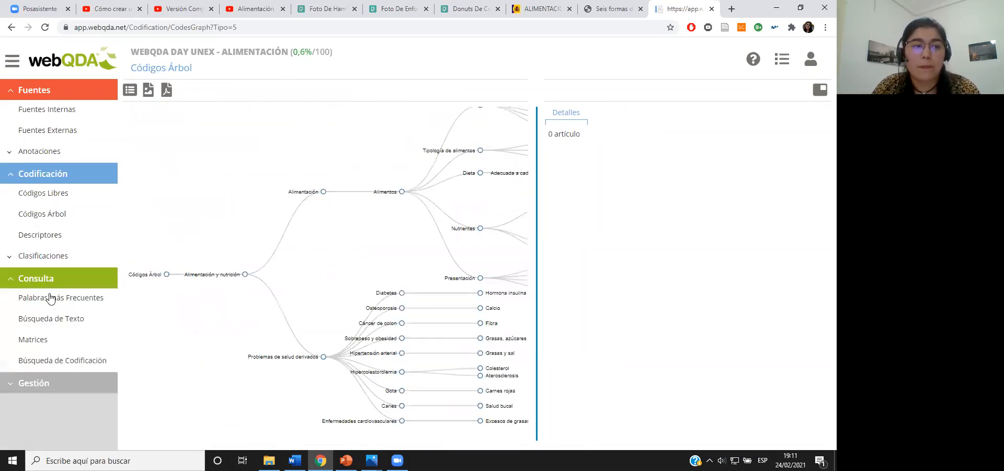
left_click(49, 303)
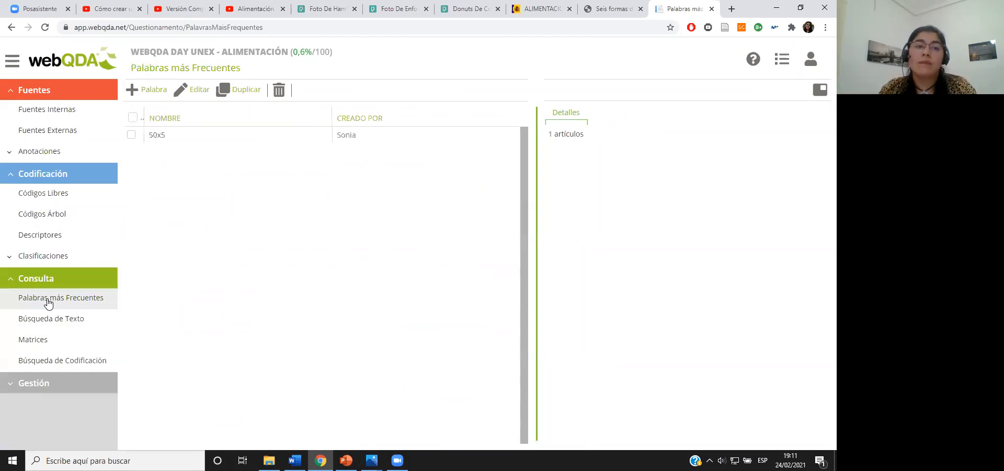
double_click(171, 139)
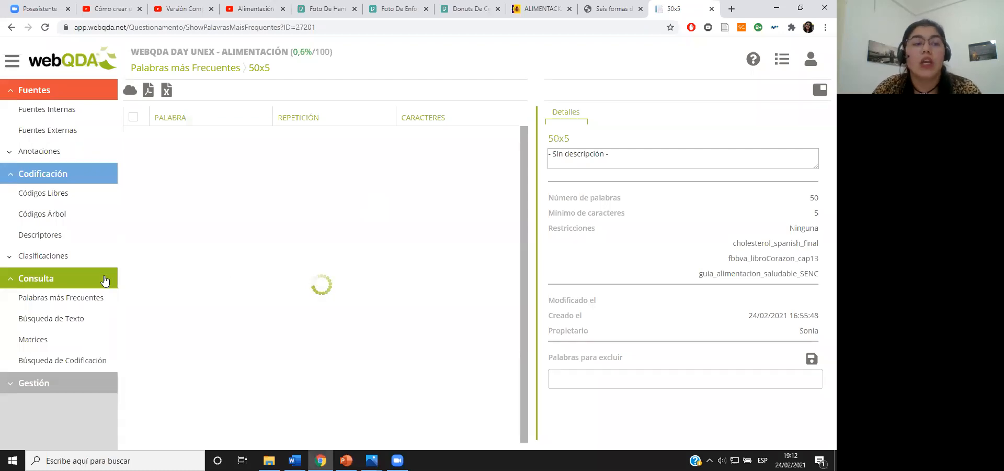
left_click(78, 320)
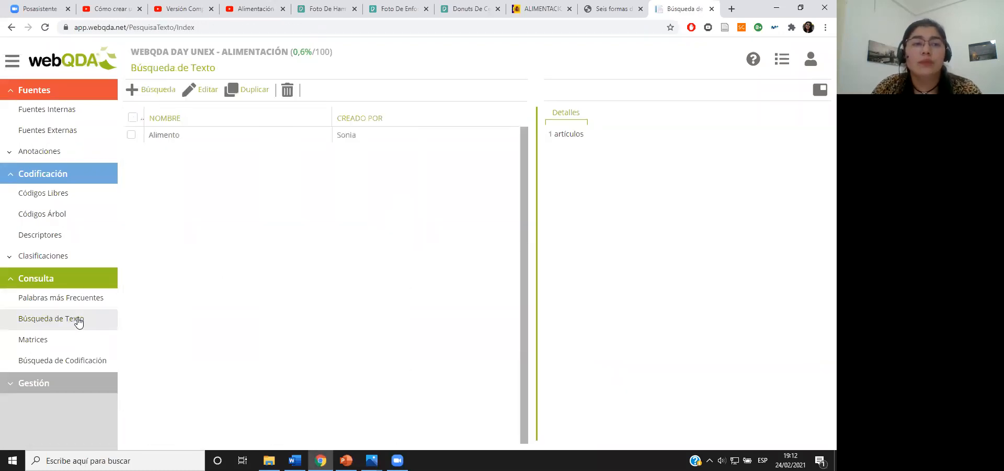
Expand the Gestión section, collapse Fuentes, Codificación and Consulta, and open the project's user list
left_click(46, 385)
scroll(74, 386, "down", 1)
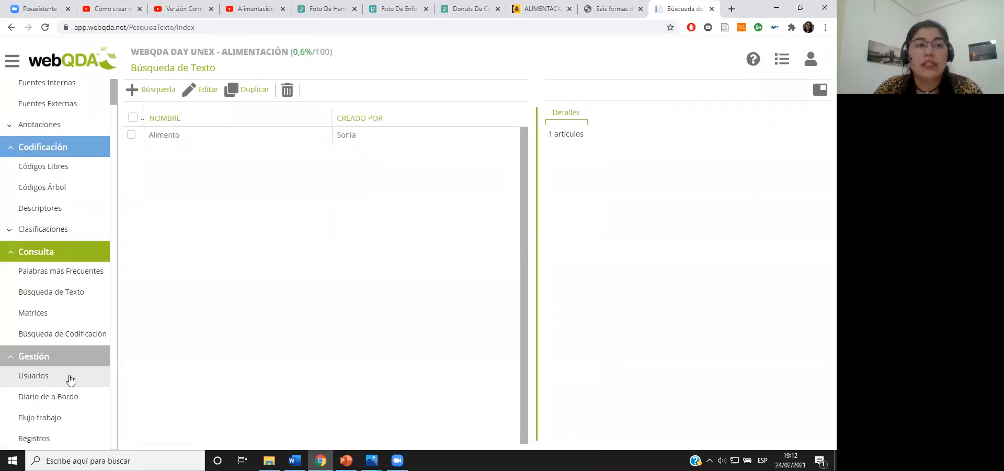
scroll(67, 197, "up", 2)
left_click(14, 97)
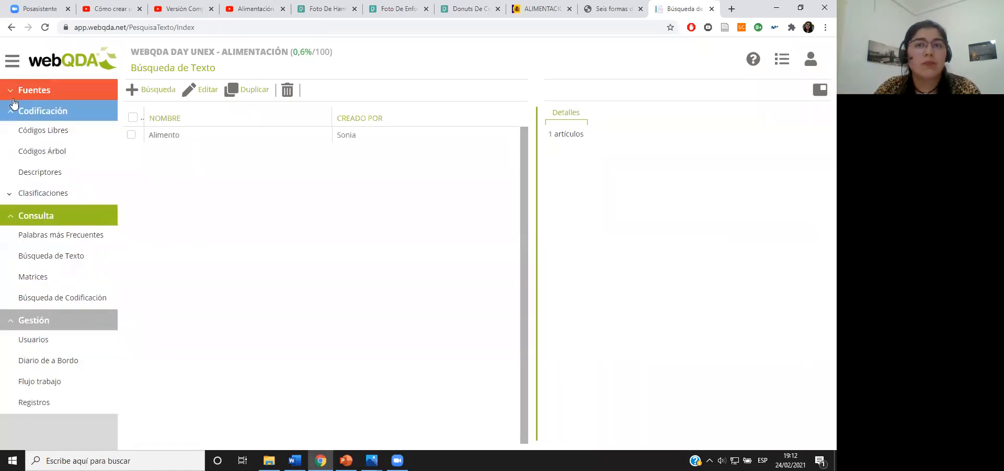
left_click(14, 110)
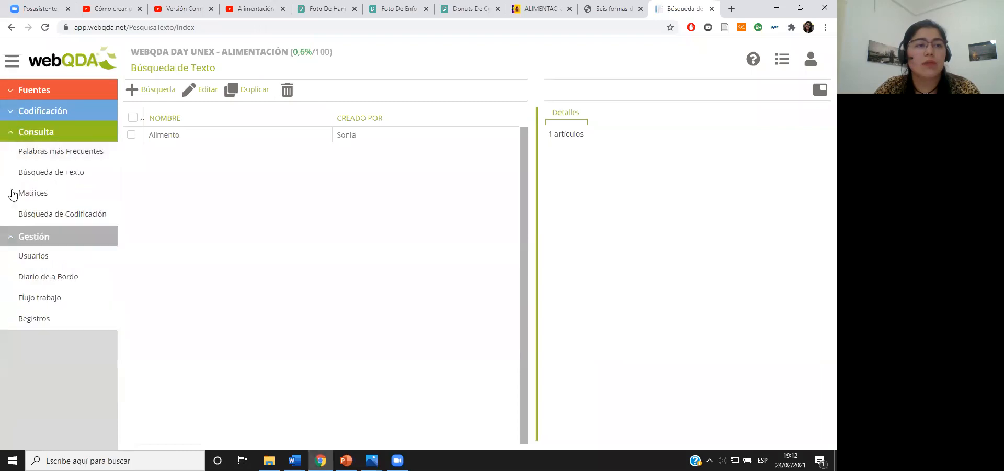
left_click(14, 132)
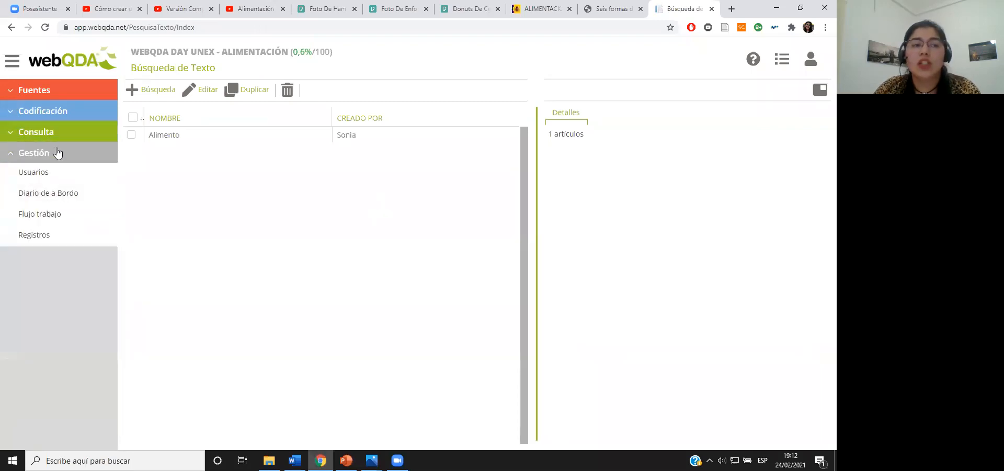
left_click(39, 175)
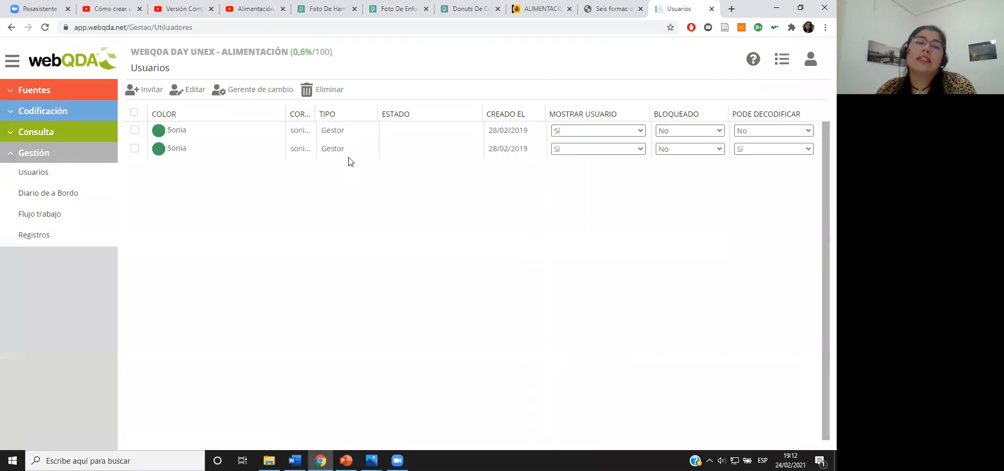
Examine the user invitation form and its user type options, and close it without inviting anyone
left_click(149, 94)
left_click(404, 232)
left_click(501, 268)
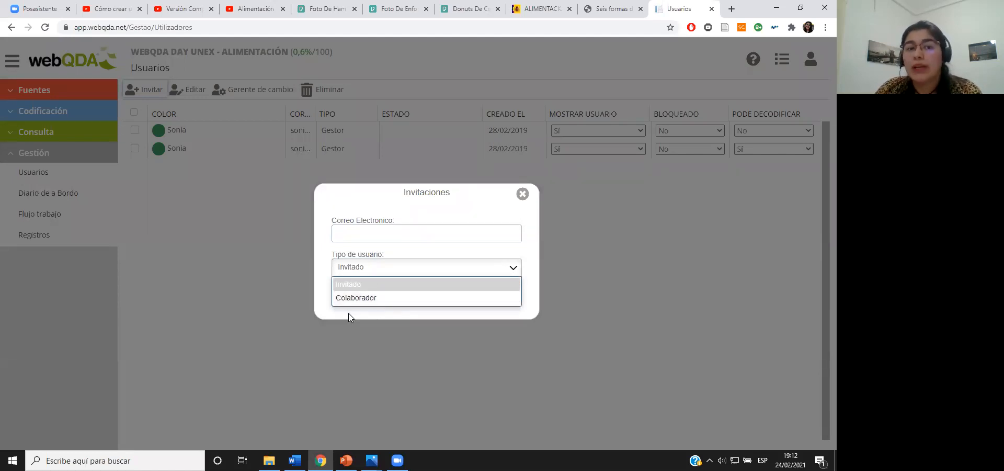
left_click(325, 313)
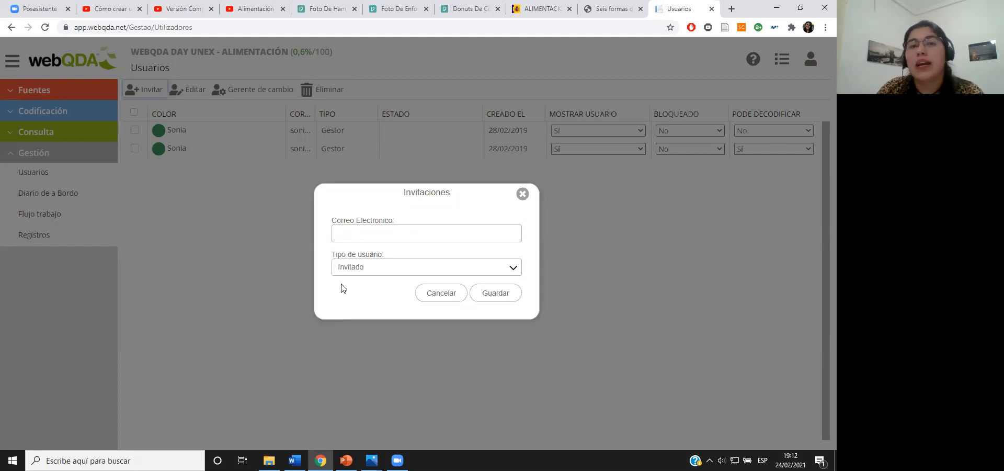
left_click(523, 194)
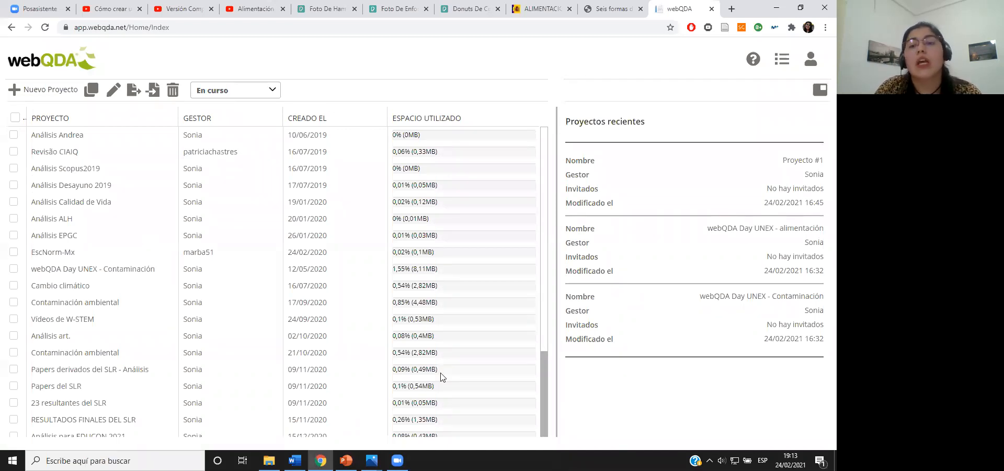
Create a new project named Proyecto #2 with the description lines Objetivos, Preguntas de investigación and Participantes
scroll(553, 423, "down", 2)
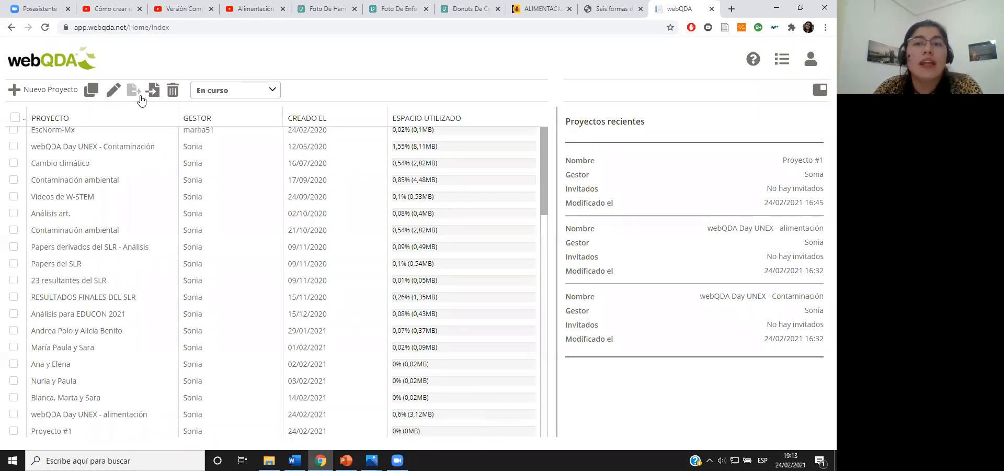
left_click(34, 91)
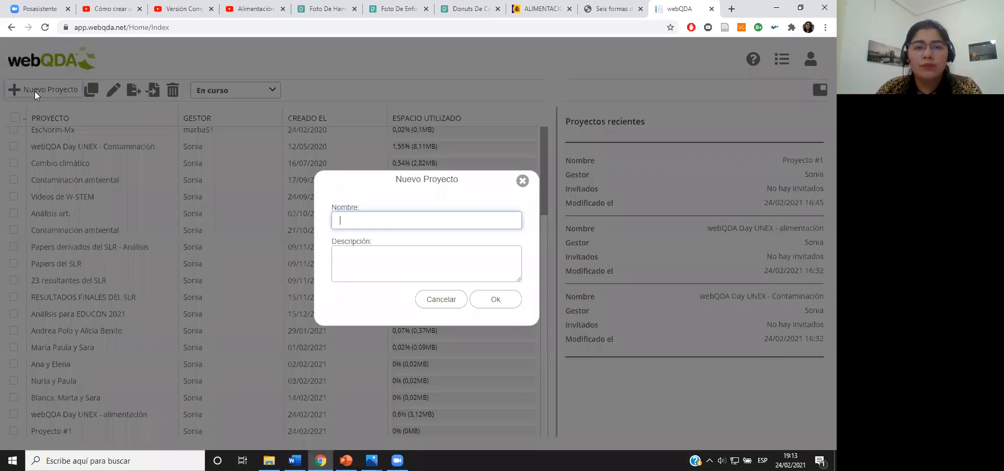
type("Proyecto #2")
left_click(428, 256)
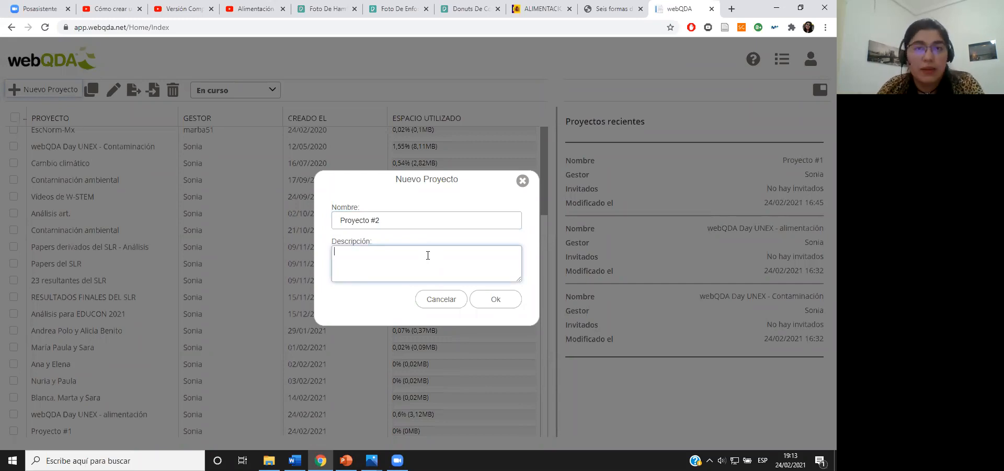
type("Ob")
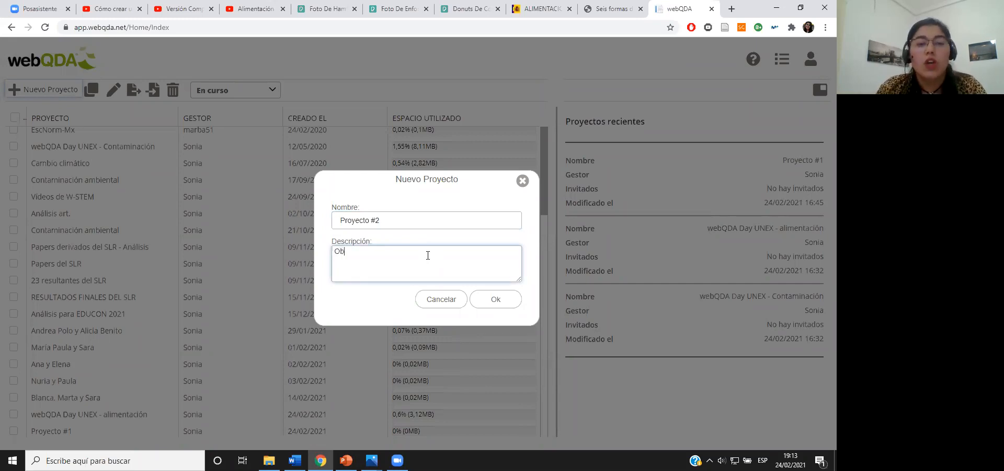
type("jetivos ")
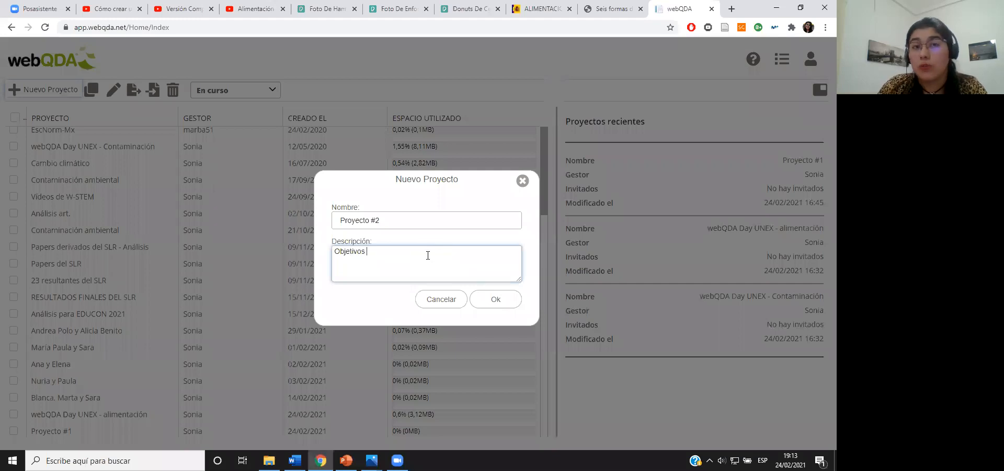
type("Pregunta")
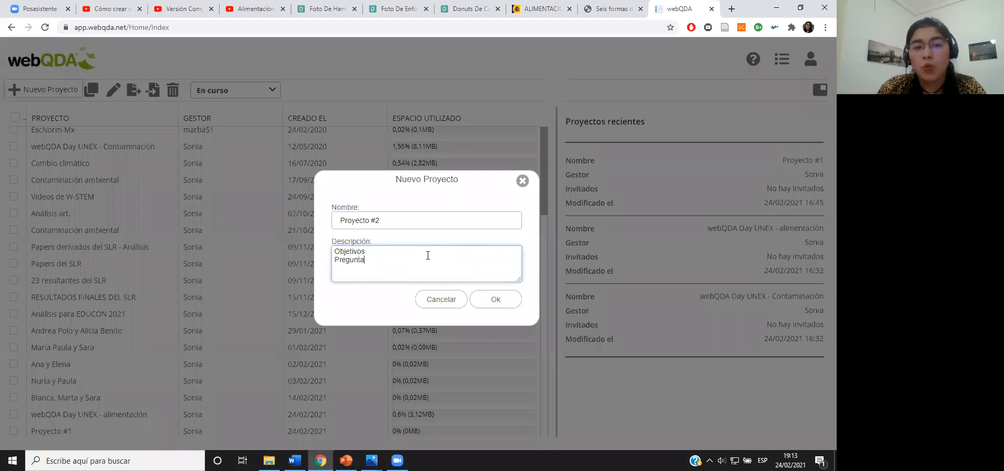
type("s de investigaci")
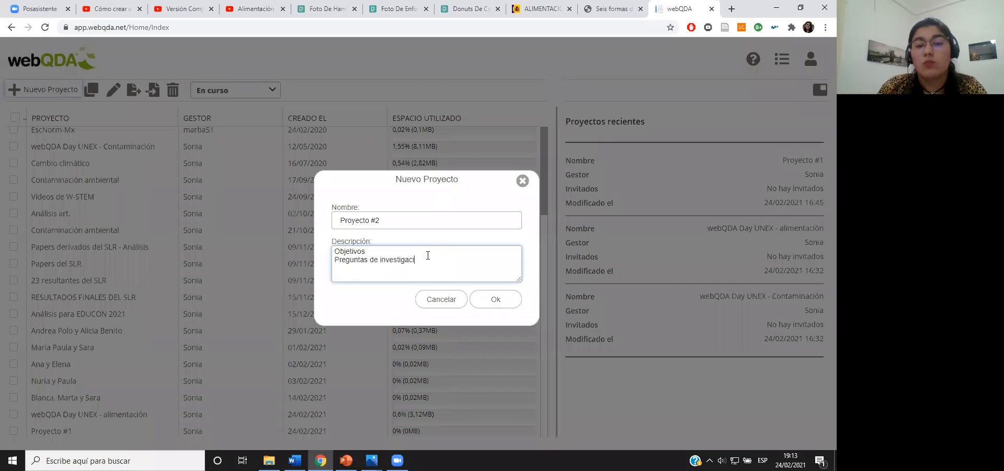
type("ón Participantes")
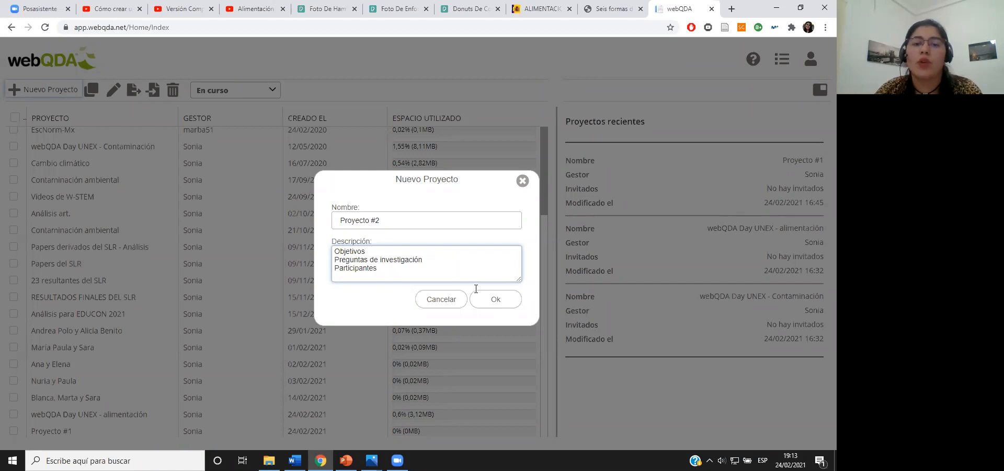
left_click(498, 299)
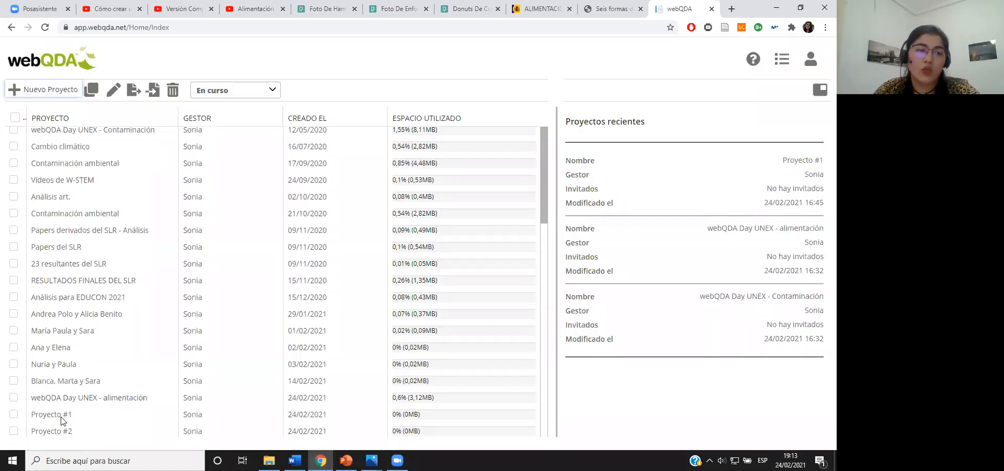
Open Proyecto #2 and go to its internal sources
double_click(67, 430)
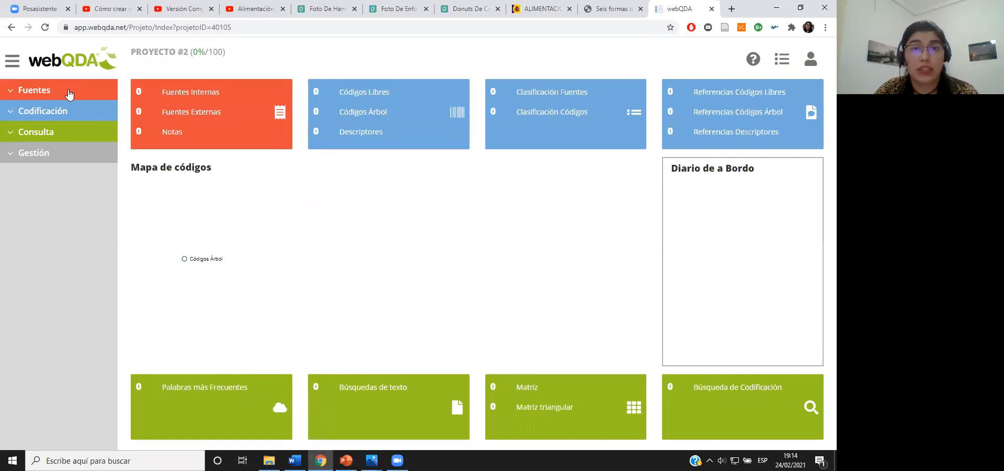
left_click(68, 93)
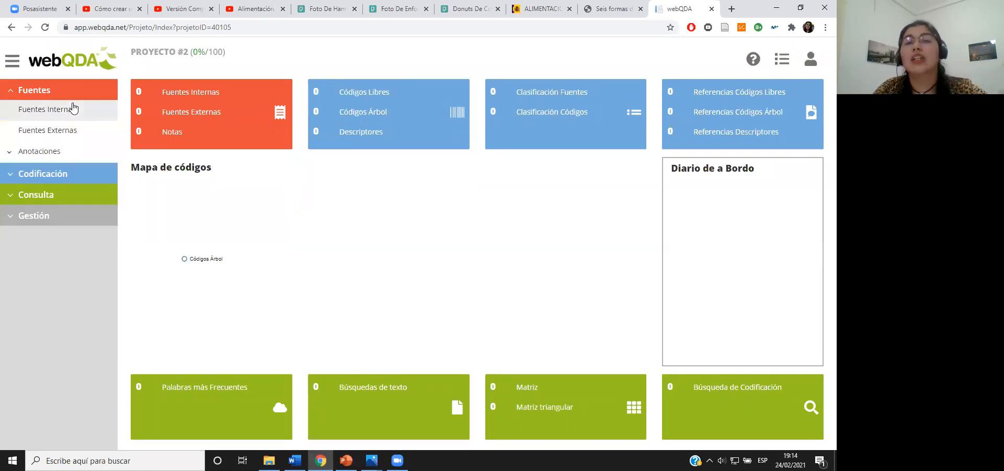
left_click(73, 111)
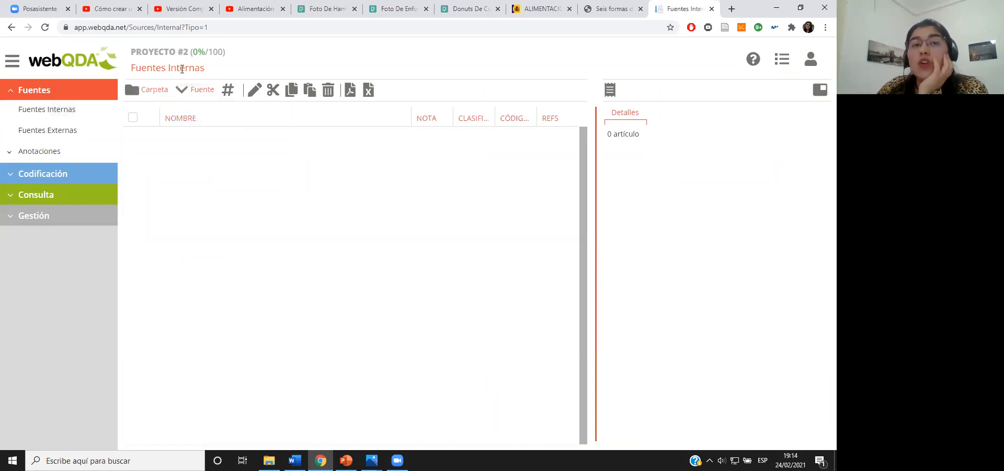
Inspect the blank form for a new text source in the internal sources and leave it without saving
left_click(184, 90)
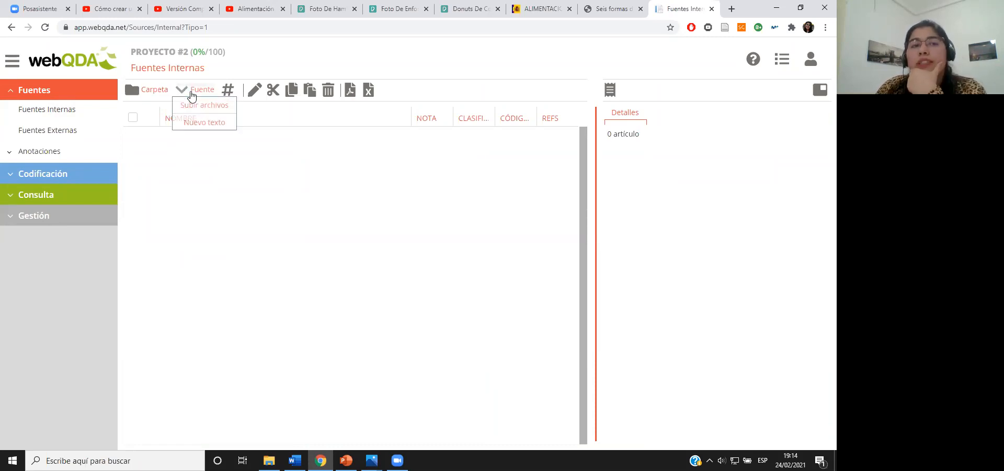
left_click(191, 95)
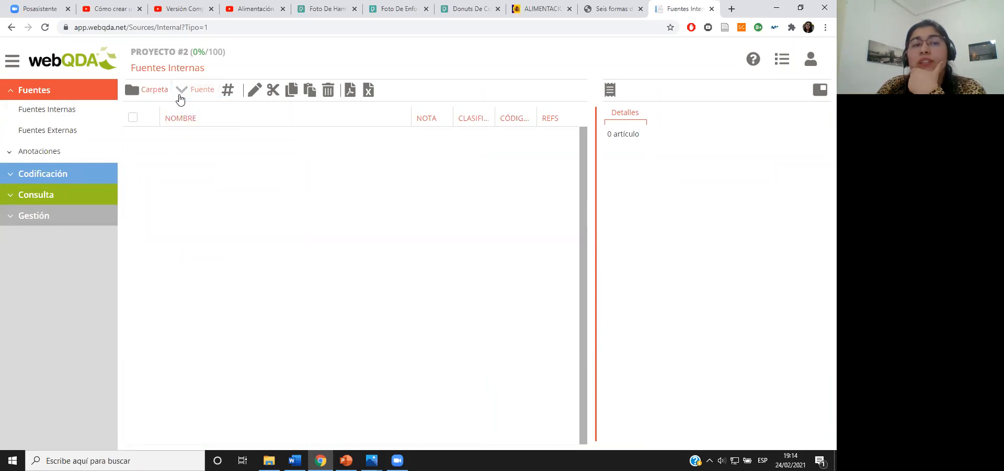
left_click(197, 94)
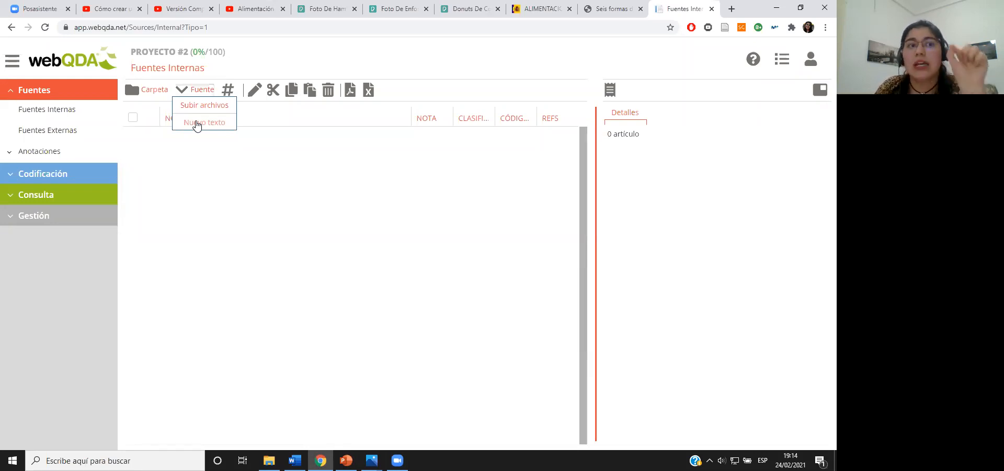
left_click(197, 124)
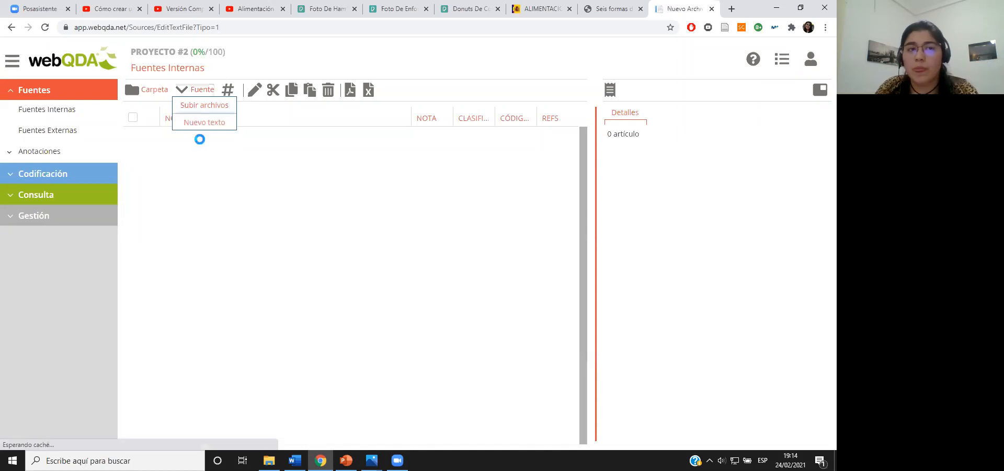
left_click(159, 121)
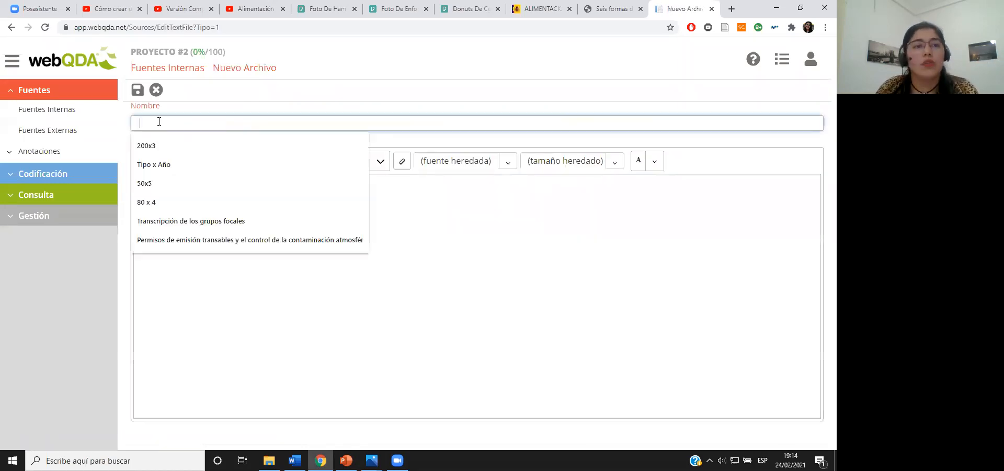
left_click(297, 300)
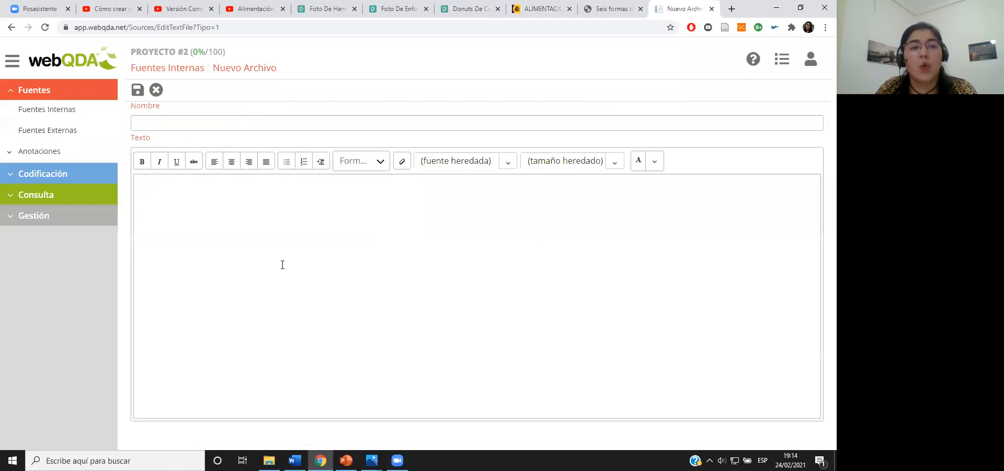
left_click(155, 89)
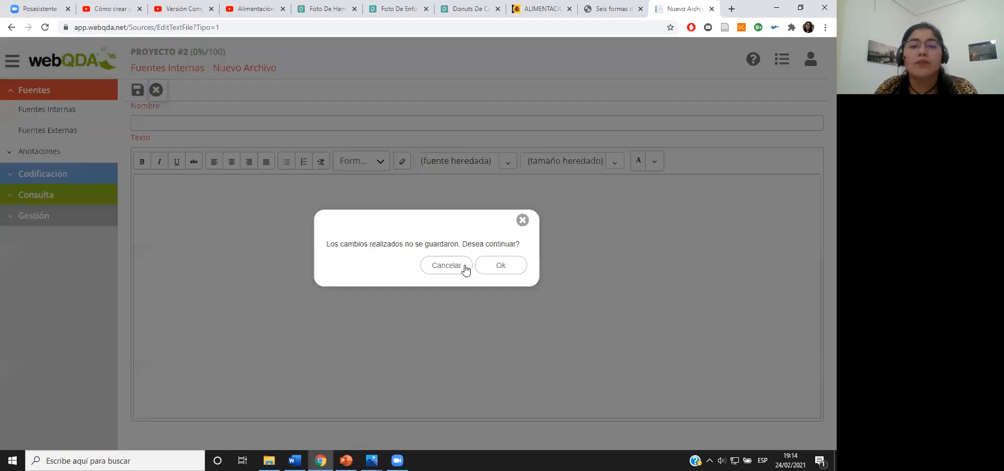
left_click(487, 268)
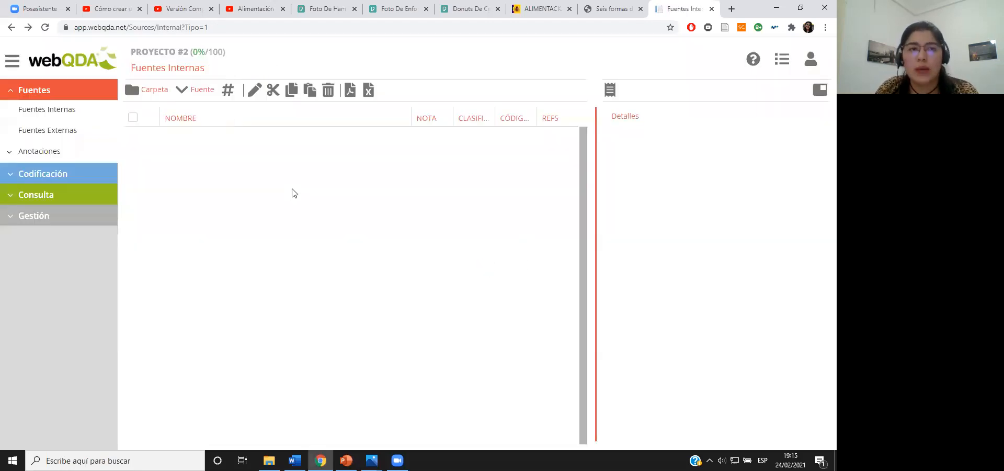
Upload the PDFs cholesterol_spanish_final, fbbva_libroCorazon_cap13 and guia_alimentacion_saludable_SENC as text to the internal sources from the Fuentes internas folder
left_click(197, 96)
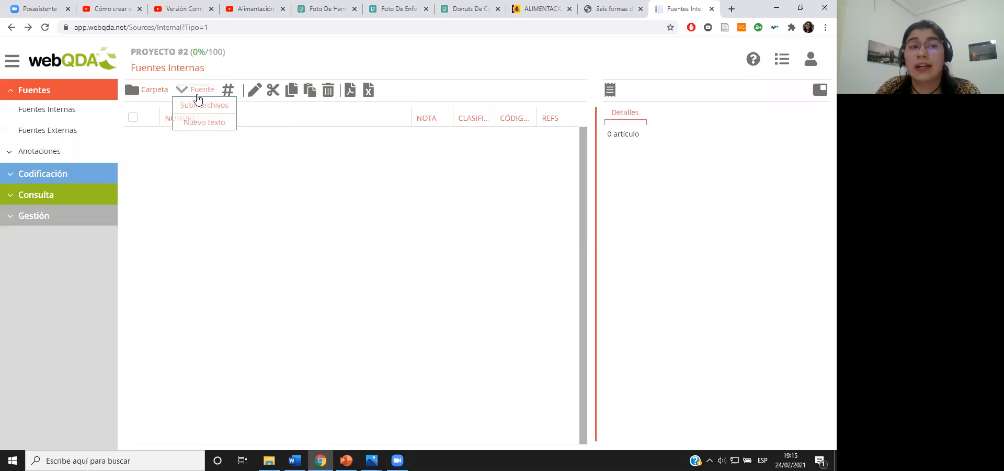
left_click(204, 108)
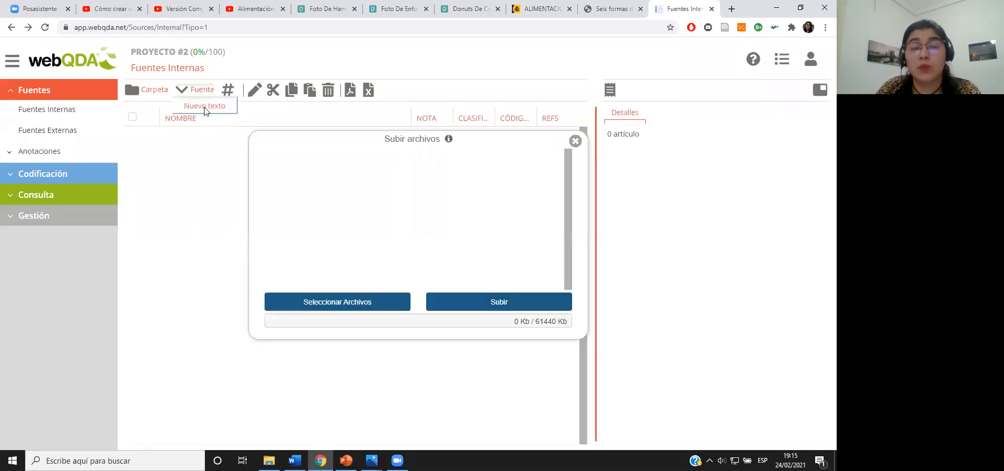
left_click(353, 301)
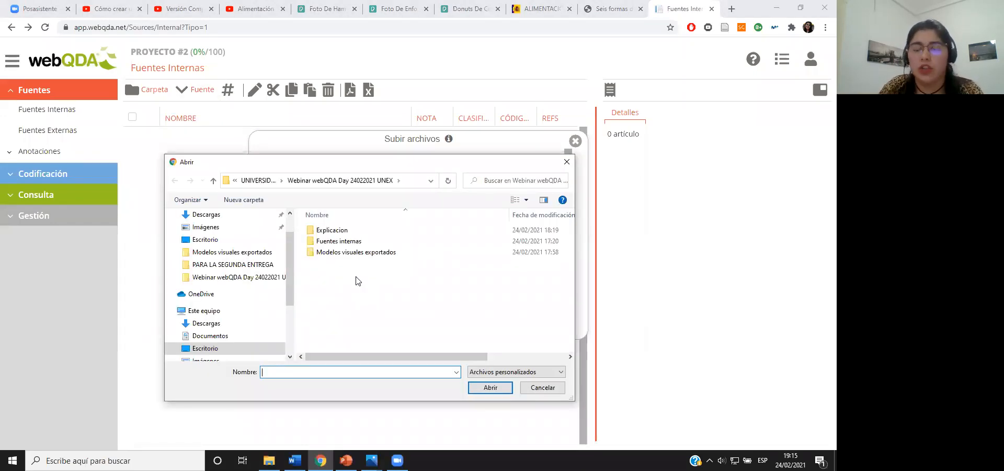
double_click(347, 241)
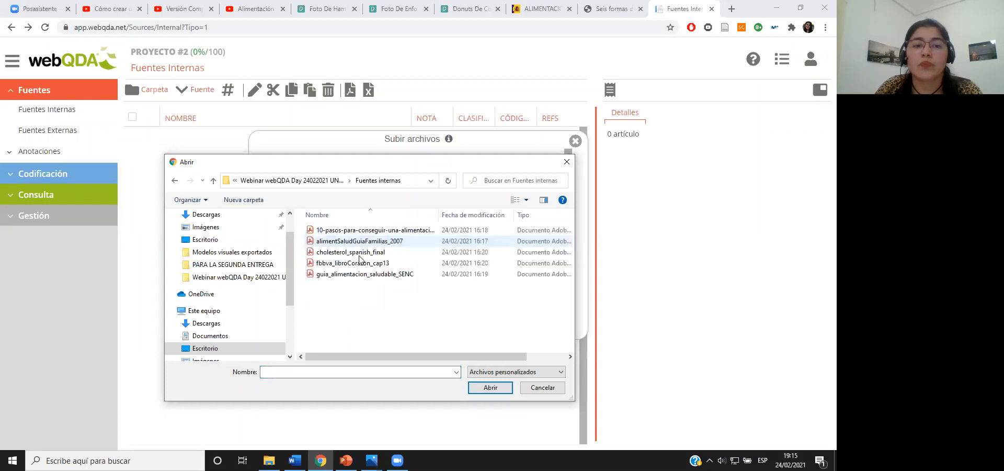
left_click_drag(439, 215, 513, 214)
left_click(385, 274)
left_click(384, 253, "ctrl")
left_click(384, 263, "ctrl")
left_click(486, 387)
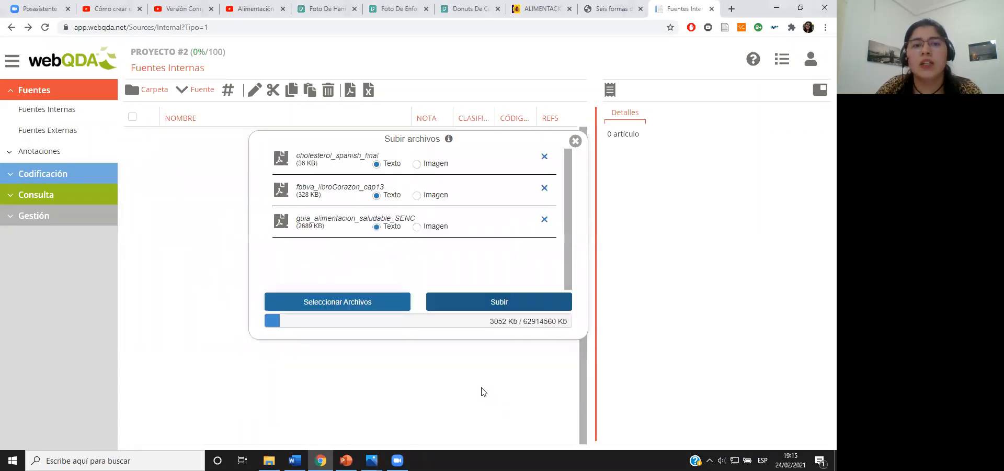
left_click(484, 313)
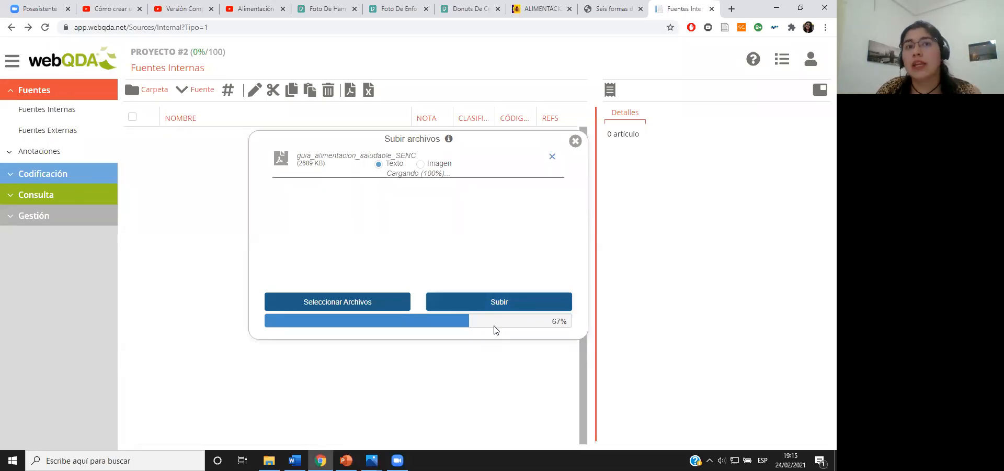
Look through the YouTube videos and the Pexels food photos open in the browser, and return to the upload
left_click(94, 7)
left_click(165, 4)
key("ctrl+Tab")
left_click(315, 15)
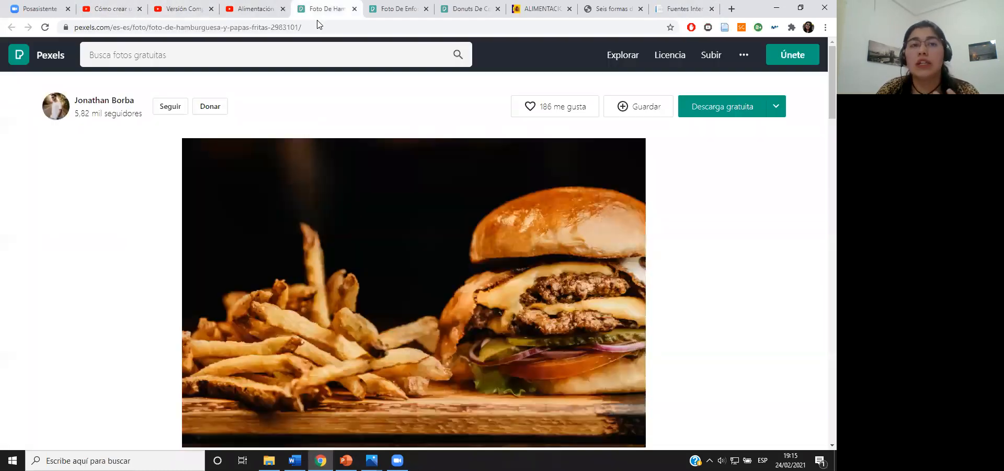
left_click(379, 16)
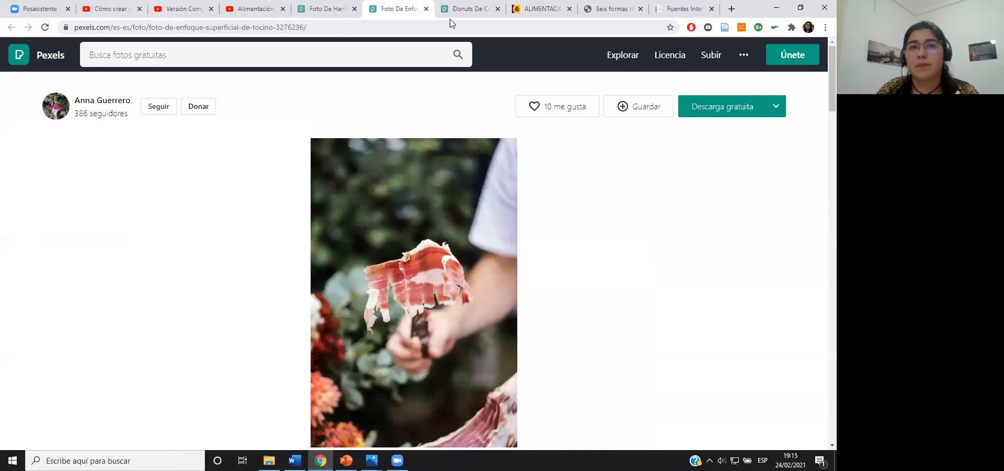
left_click(450, 16)
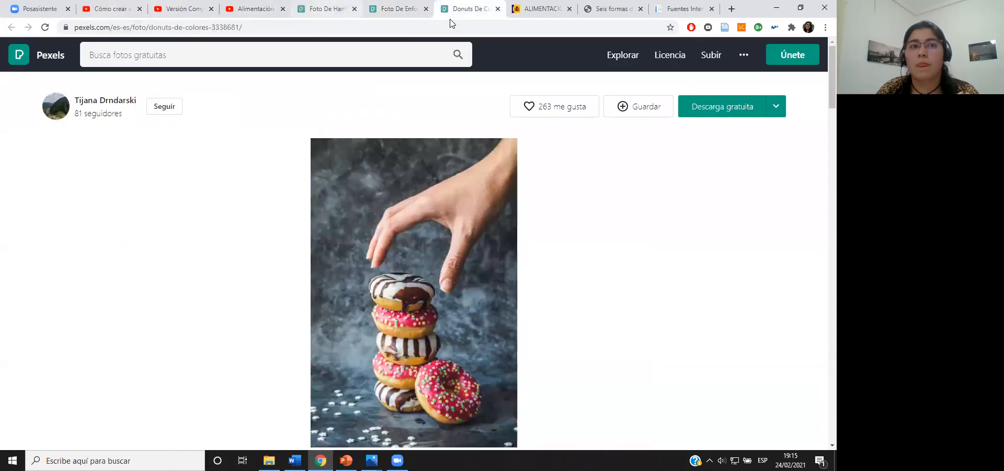
left_click(327, 11)
left_click(683, 10)
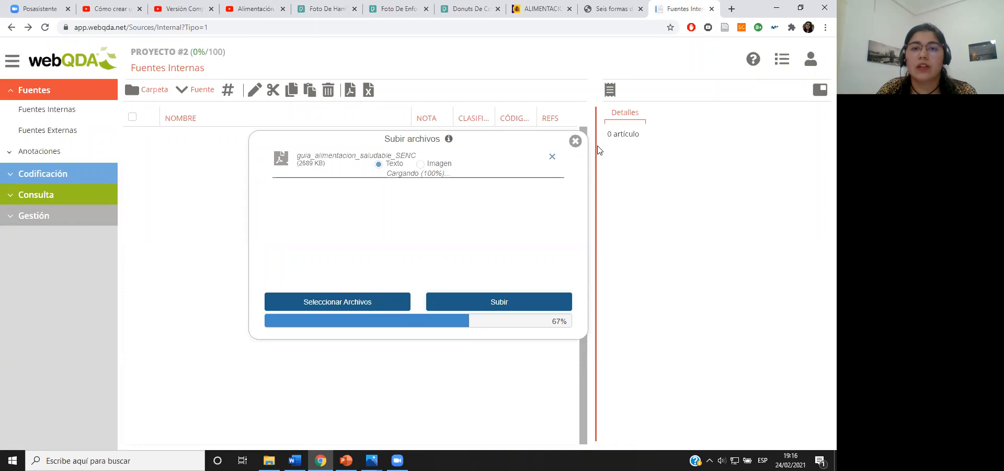
Close the file upload window, try opening it again, and reload the internal sources page
left_click(575, 141)
left_click(279, 36)
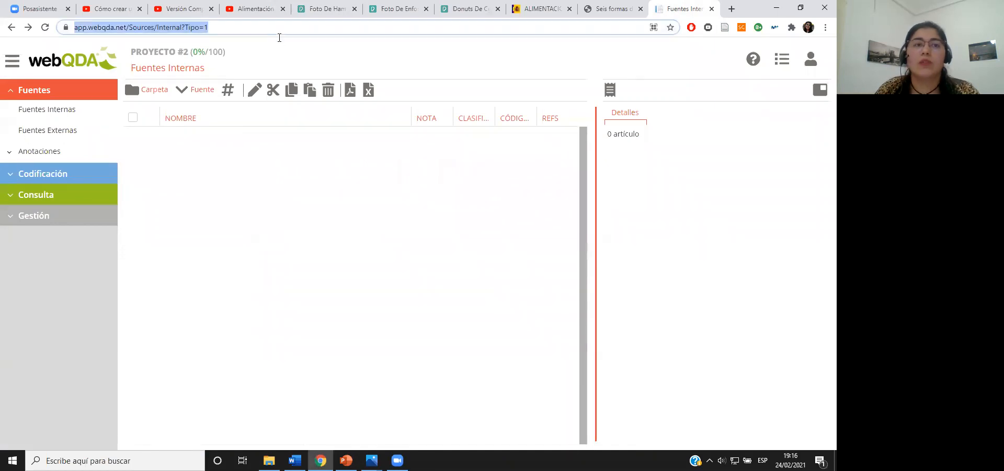
left_click(199, 89)
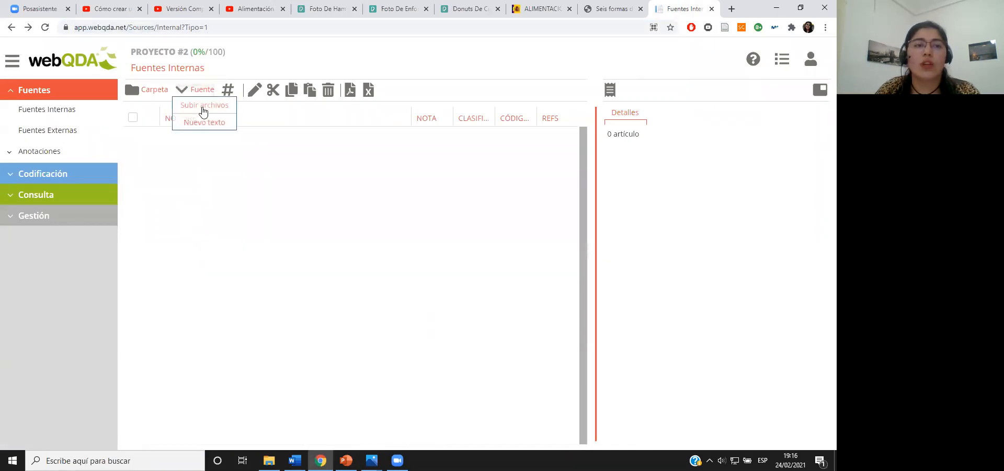
left_click(204, 110)
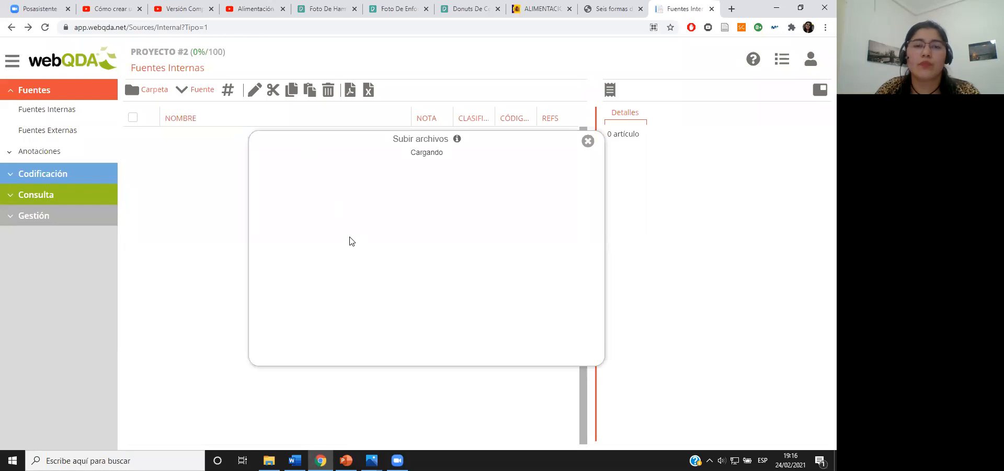
left_click(588, 141)
left_click(273, 35)
key("Return")
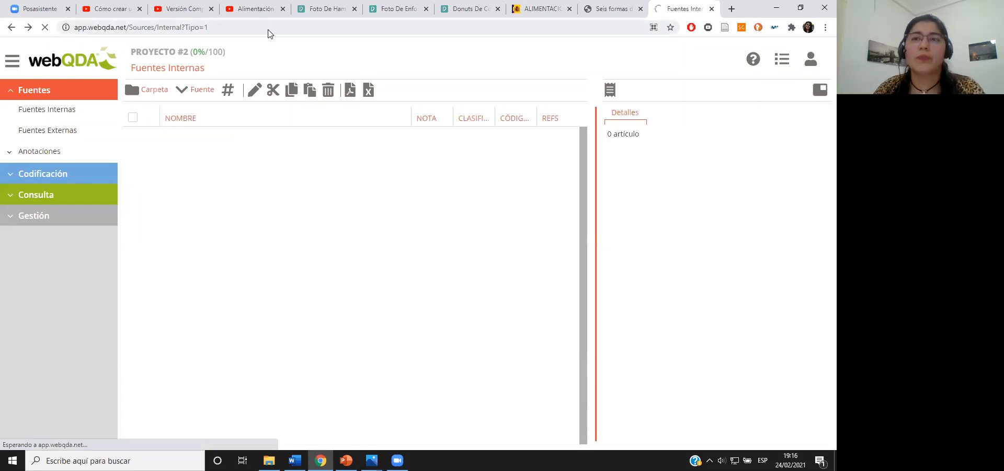
Open the webQDA project list at app.webqda.net/Home/Index in a new browser tab
left_click(732, 11)
type("webq")
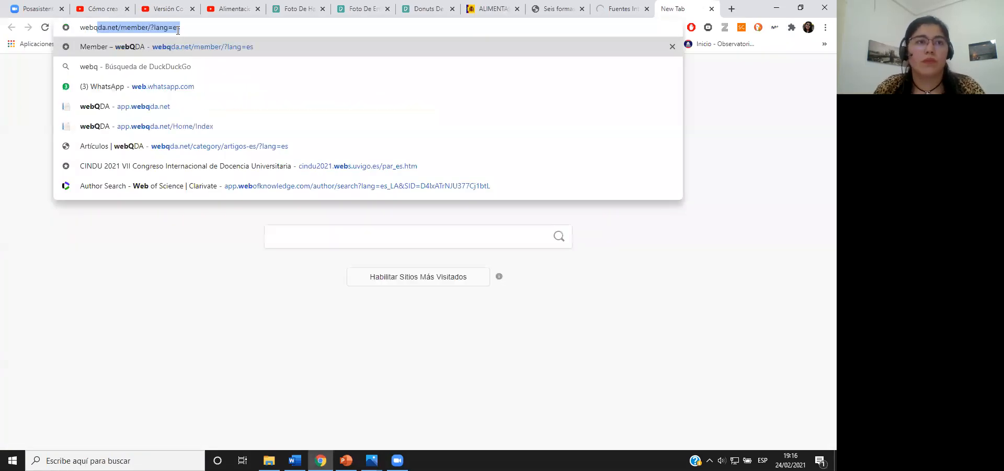
key("BackSpace")
key("Down")
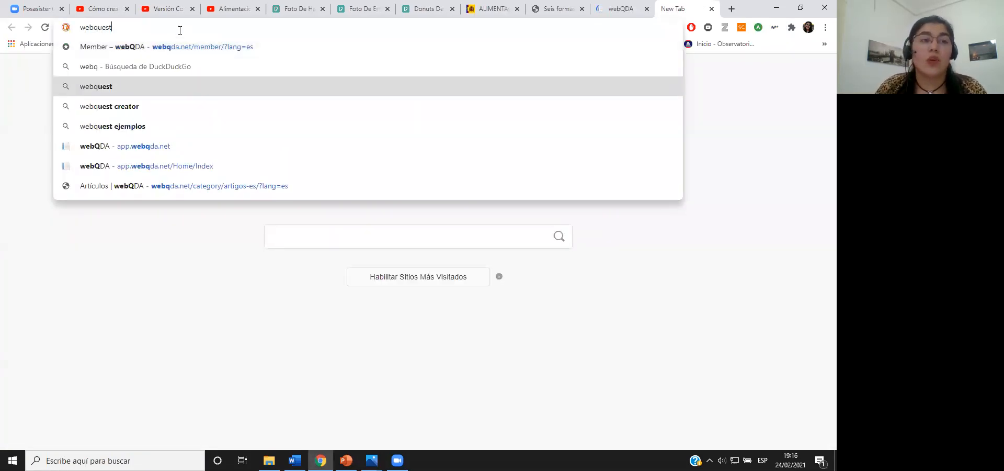
key("Down")
key("Down")
key("Down")
key("Down")
key("Return")
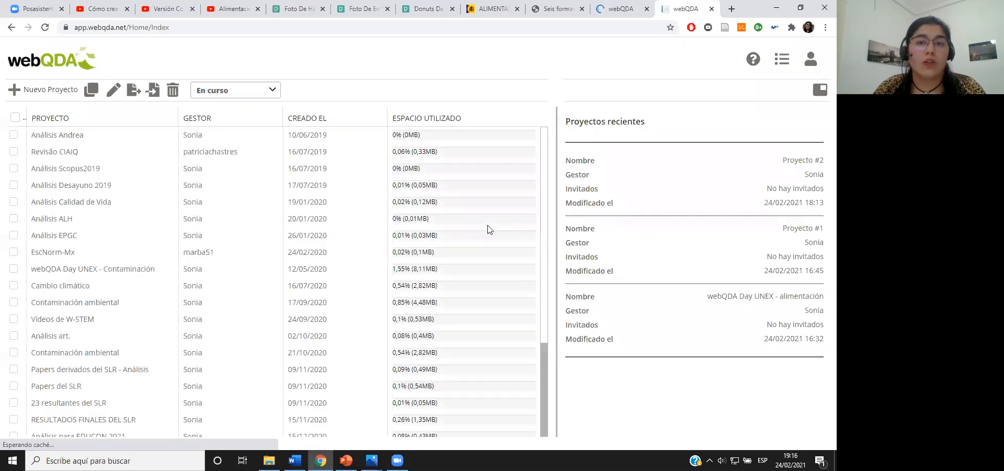
Open Proyecto #2 from the project list and go to its internal sources, glancing at the external sources
scroll(489, 228, "down", 5)
double_click(47, 431)
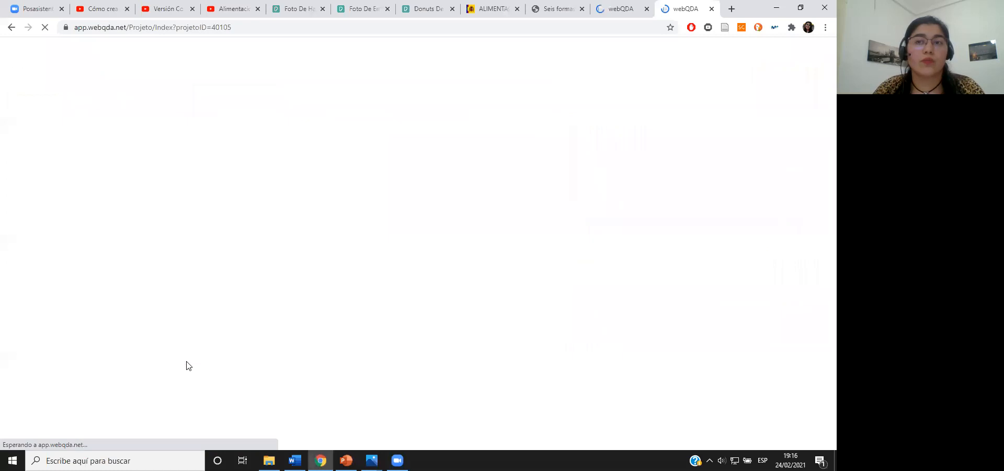
left_click(34, 90)
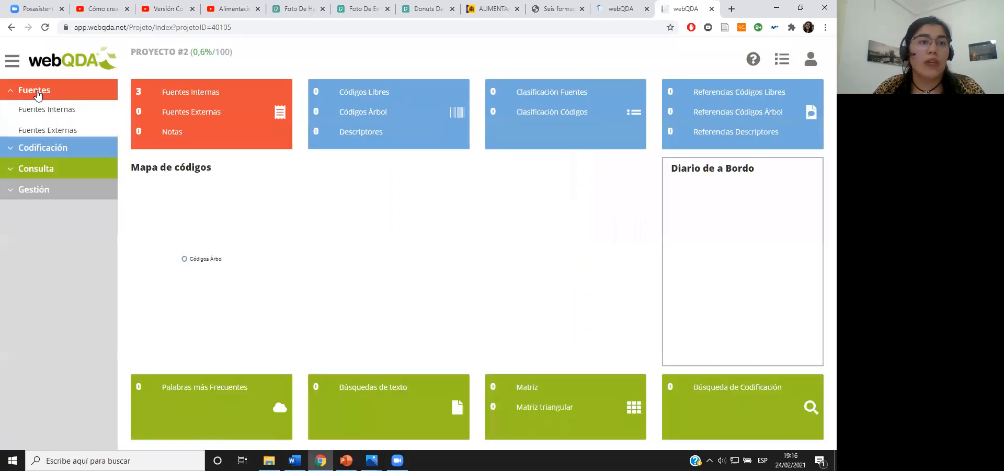
left_click(44, 115)
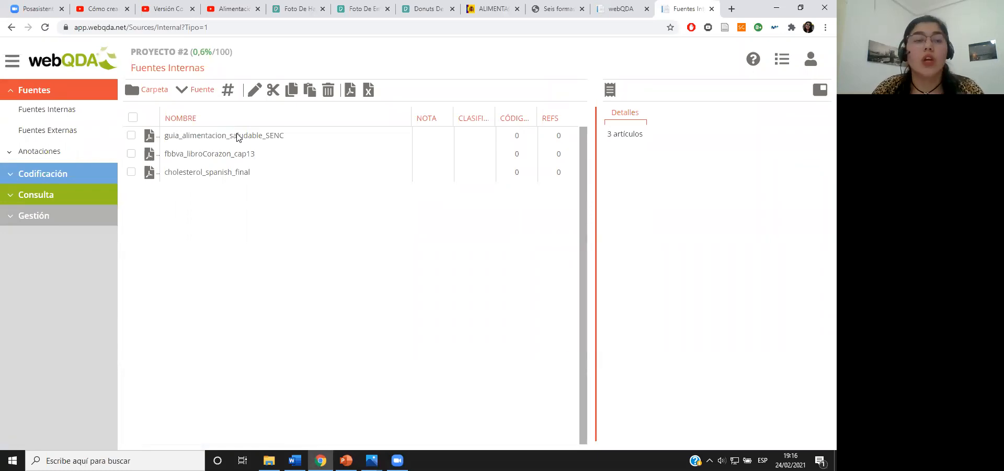
left_click(56, 132)
left_click(87, 115)
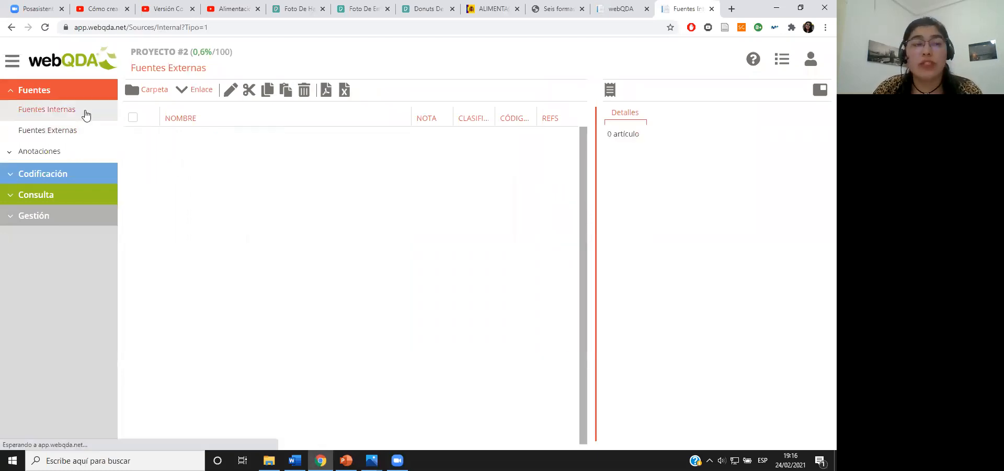
Inspect the automatic import of sources from an XLS or XLSX file and close it without importing anything
left_click(196, 95)
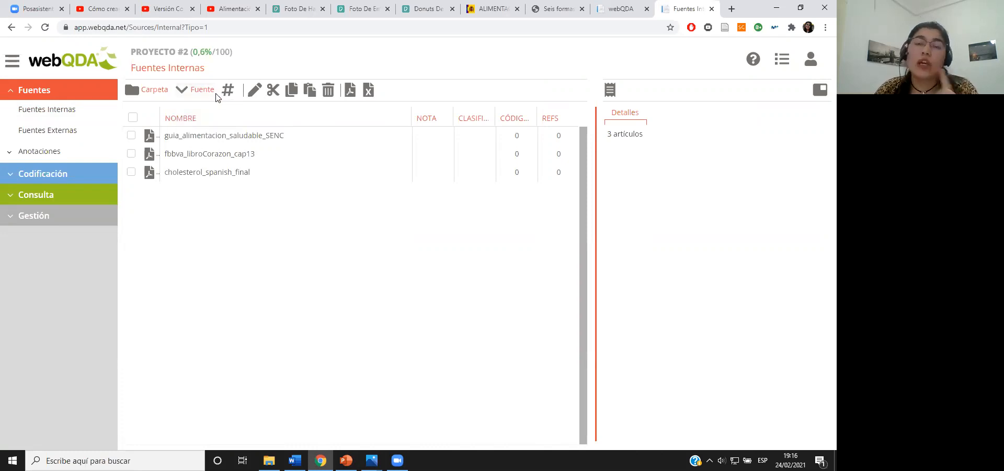
left_click(212, 92)
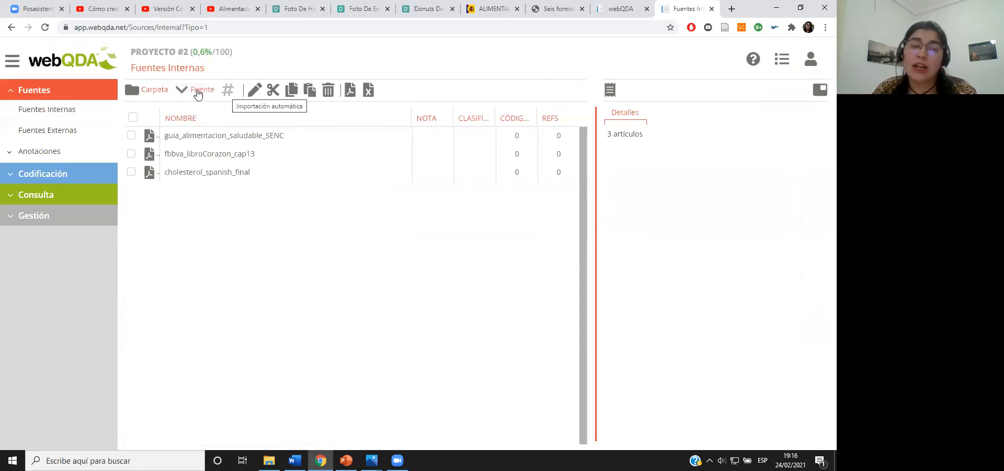
left_click(228, 92)
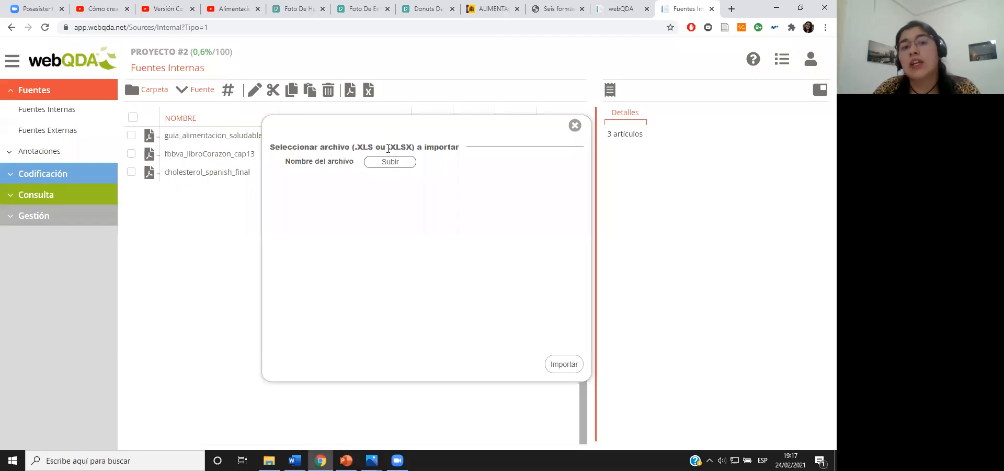
left_click(394, 165)
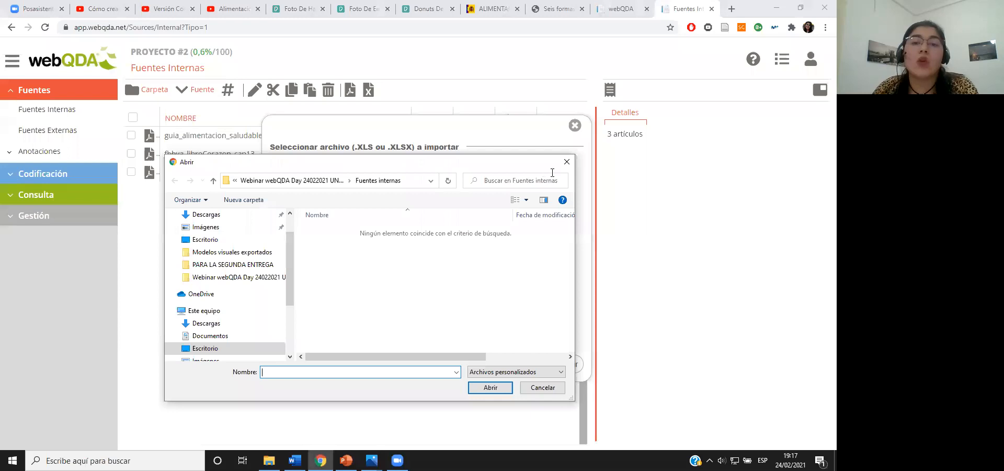
left_click(567, 161)
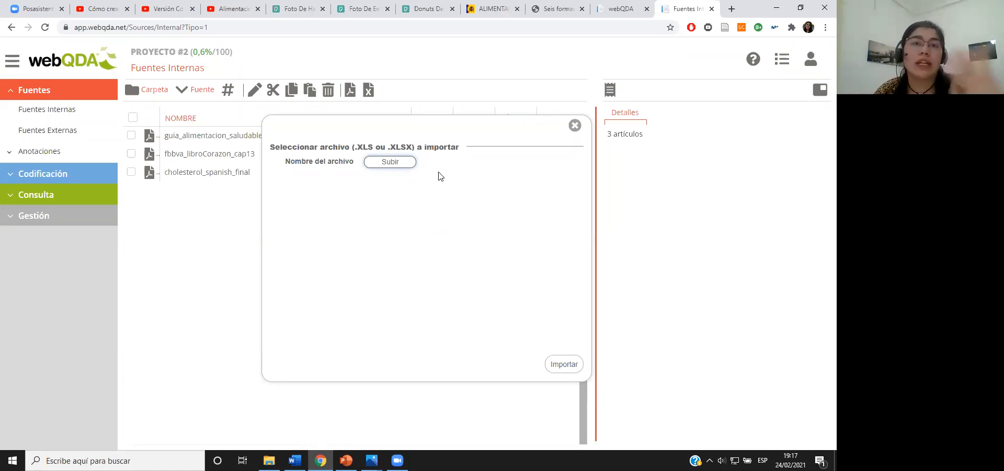
left_click(576, 127)
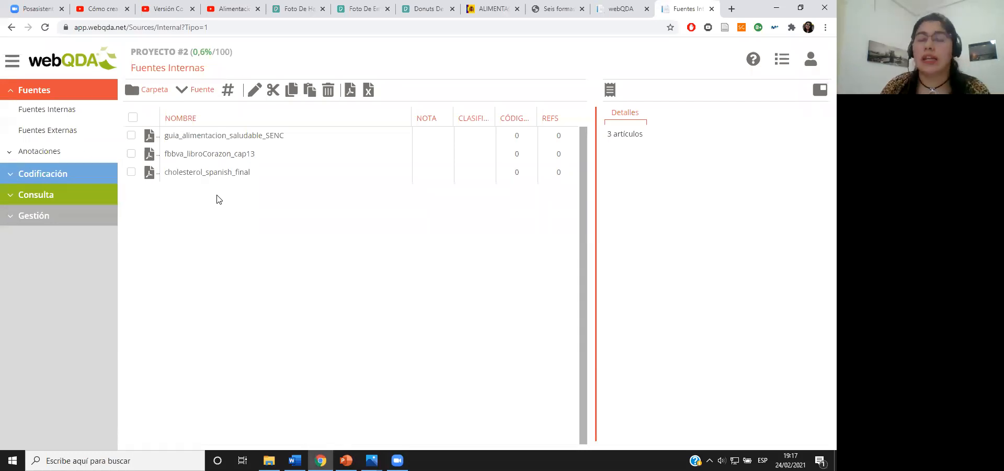
Start a new video link in the external sources of Proyecto #2
left_click(37, 134)
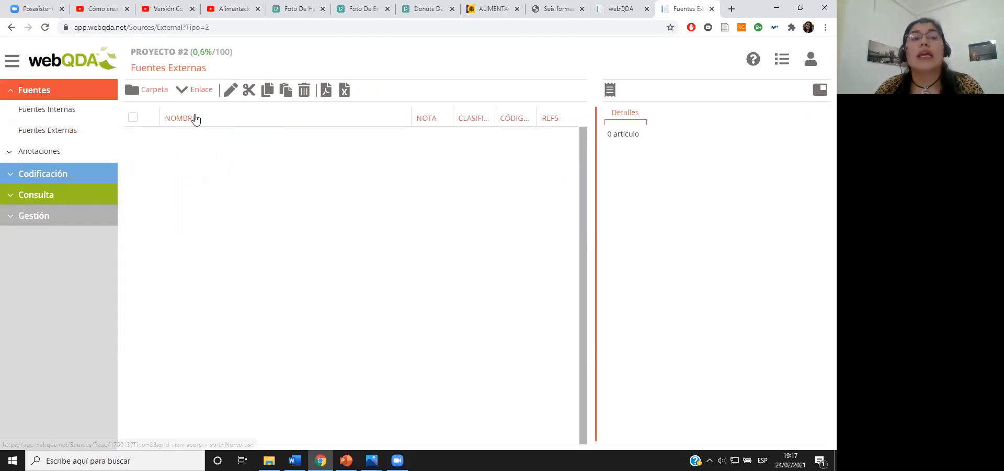
left_click(192, 96)
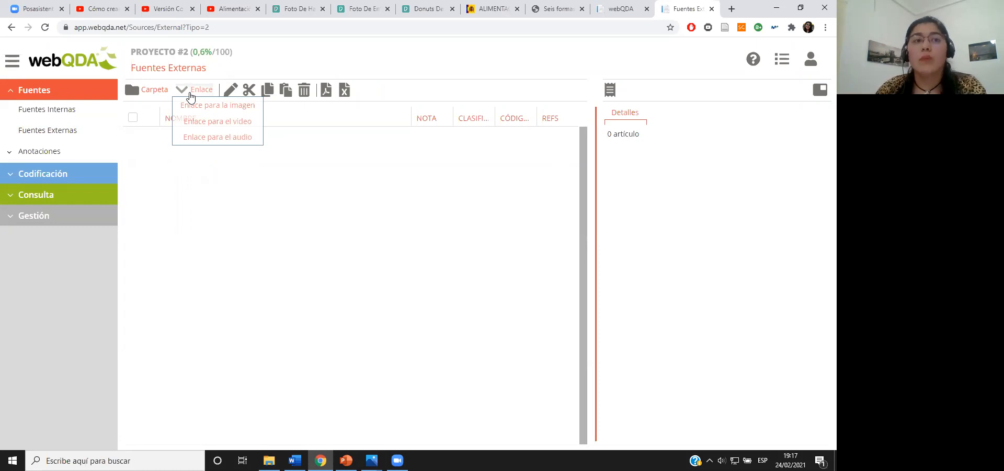
left_click(207, 124)
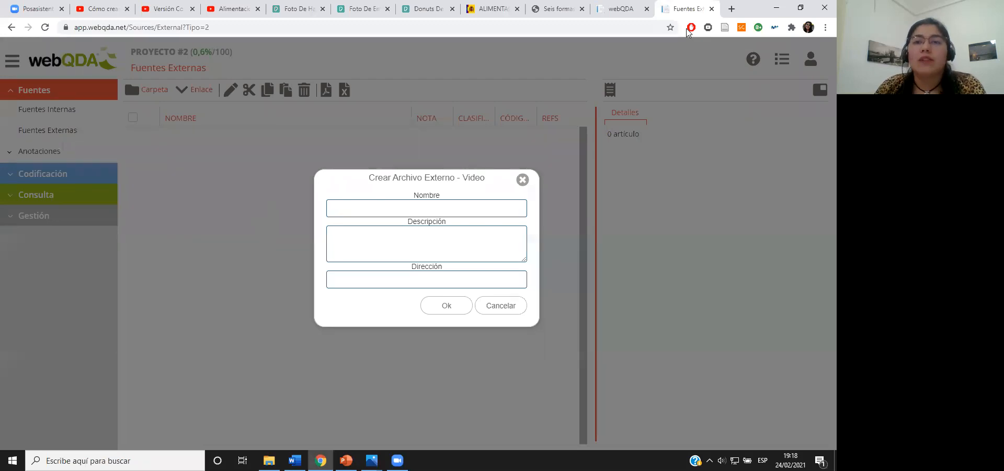
Copy the web address of the YouTube video Cómo crear un plato saludable
left_click(101, 11)
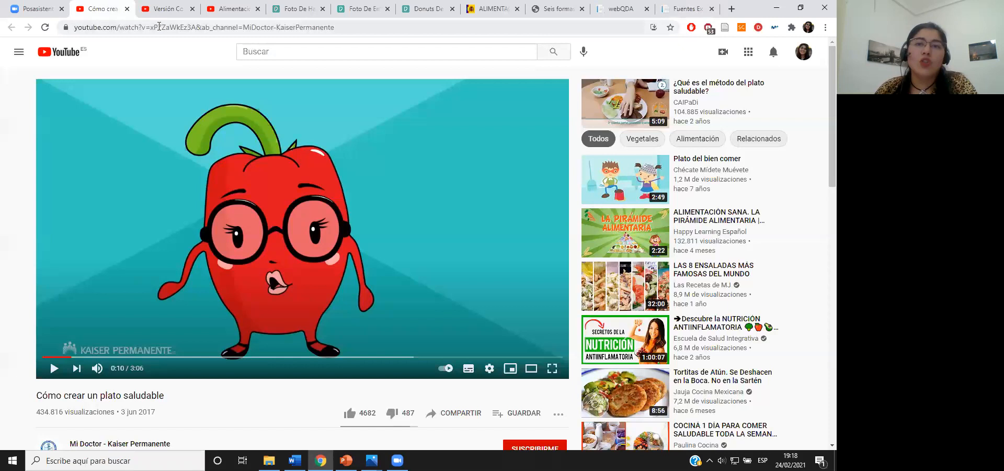
left_click(159, 26)
key("ctrl+c")
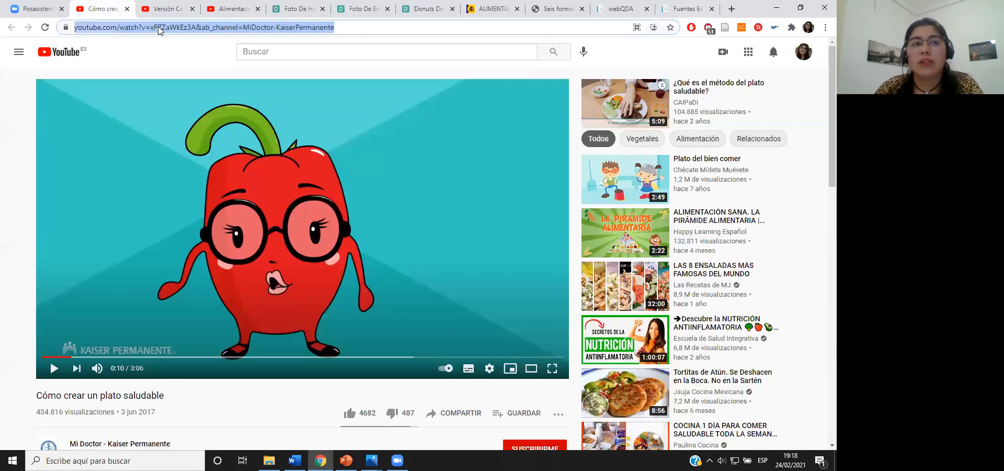
right_click(159, 27)
left_click(207, 86)
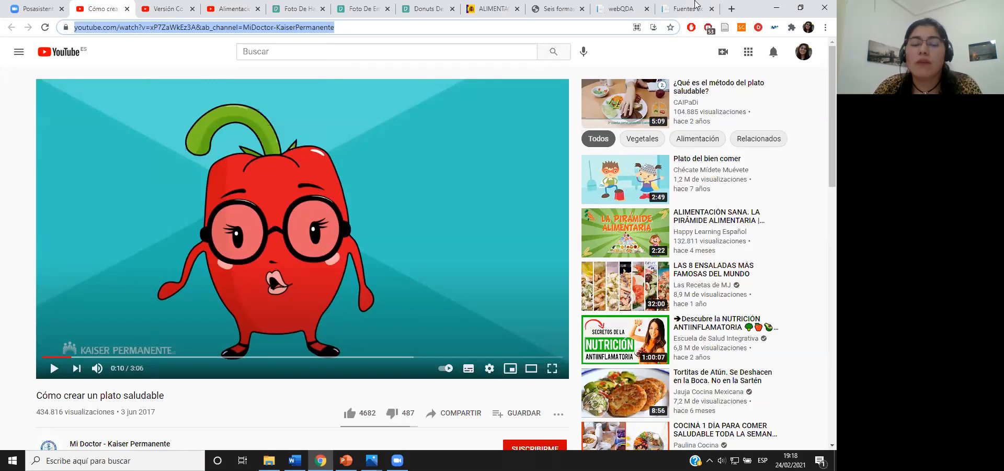
Save the new video link in webQDA as Plato saludable with the copied YouTube address
left_click(685, 6)
left_click(414, 205)
type("Plato saludable")
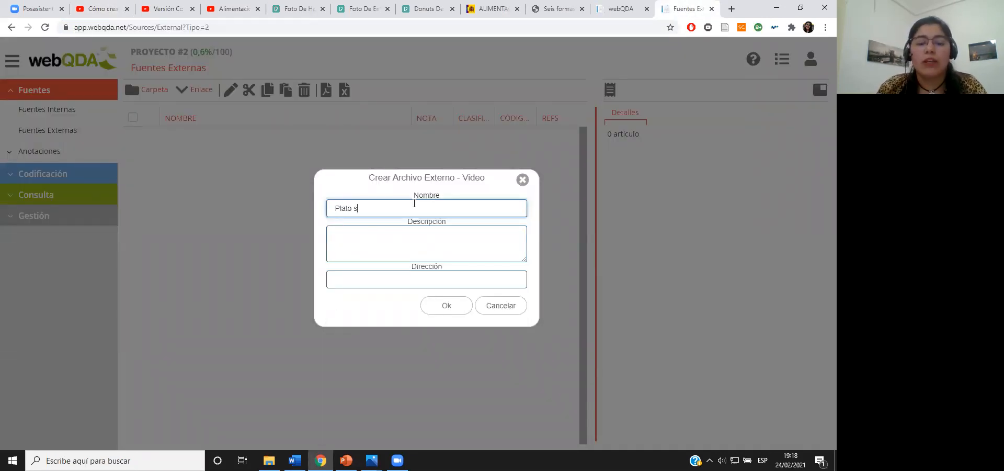
right_click(426, 280)
left_click(451, 177)
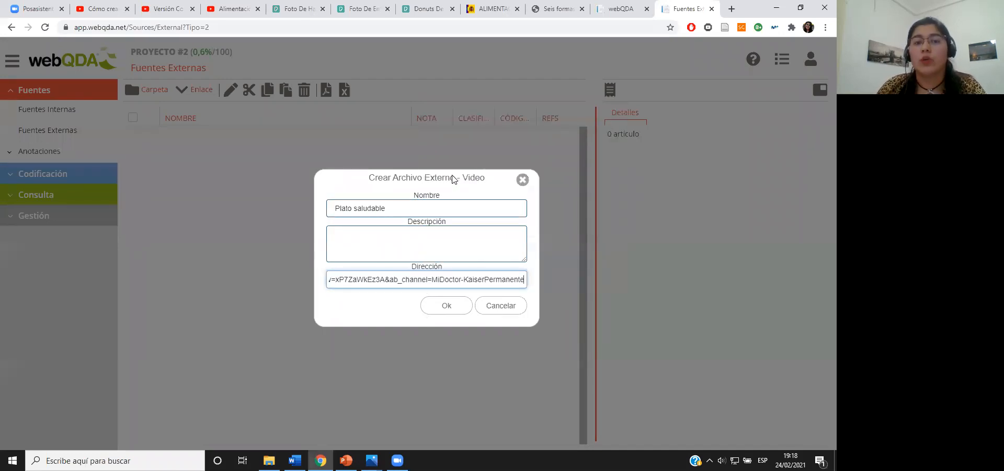
key("Return")
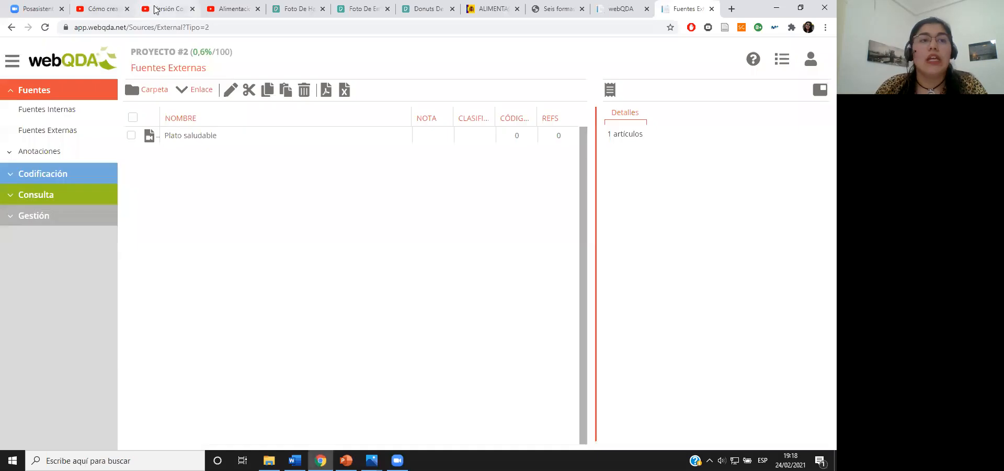
Copy the web address of the YouTube video Versión Completa. Mitos y realidades sobre la alimentación saludable
left_click(155, 6)
left_click(148, 30)
key("ctrl+c")
right_click(149, 30)
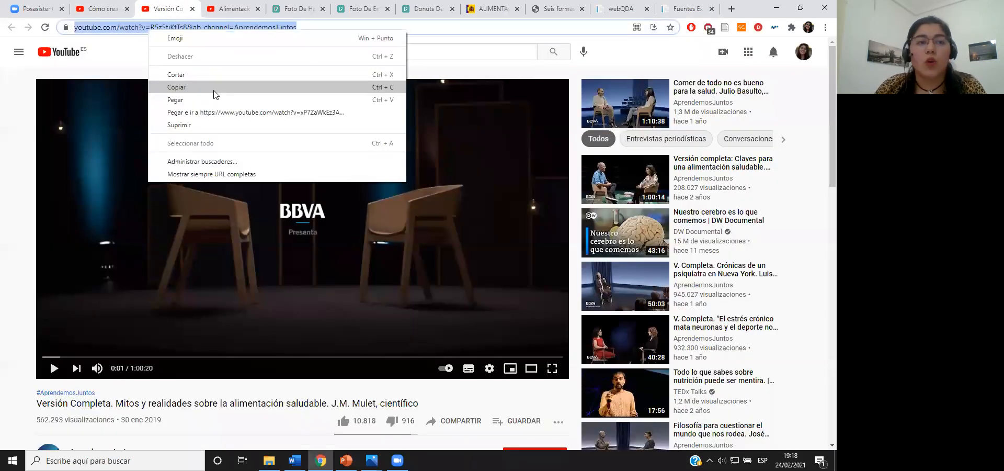
left_click(213, 93)
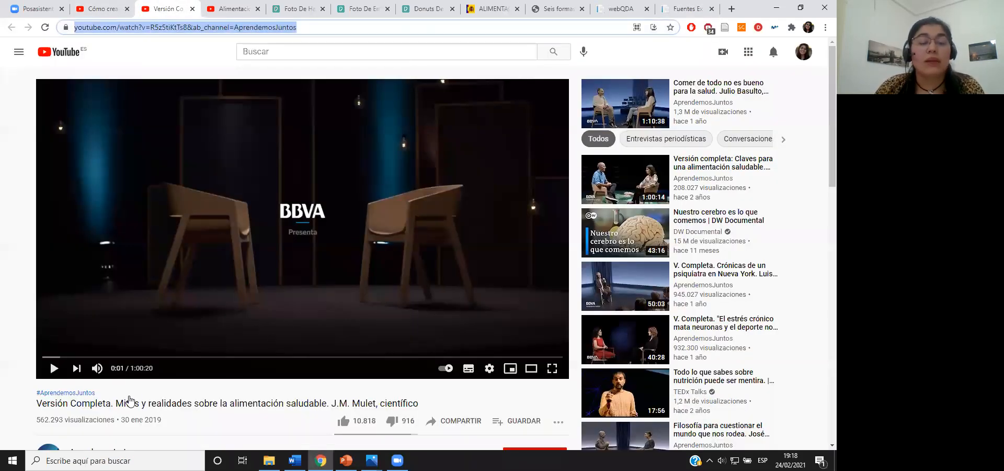
Add a video link named Mitos y realidades with the copied address to the external sources of Proyecto #2 in webQDA
left_click(680, 8)
left_click(196, 89)
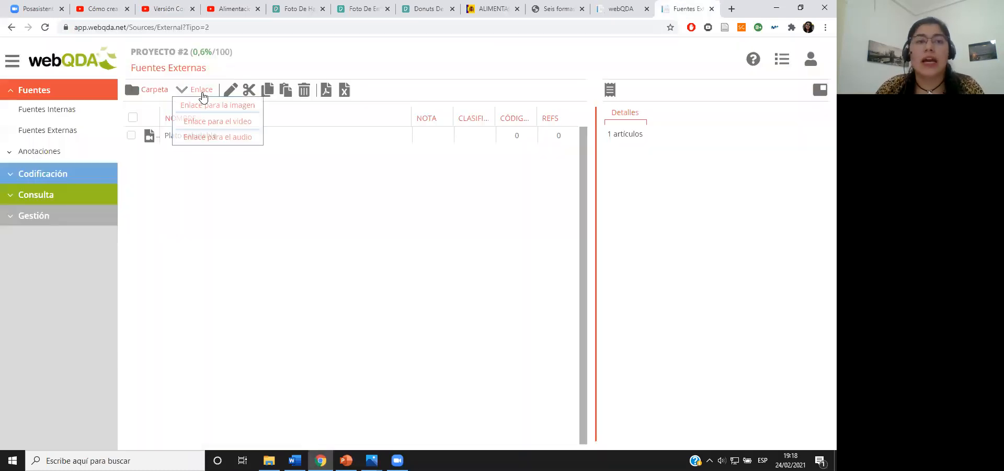
left_click(207, 125)
left_click(355, 204)
type("Mitos y realidades")
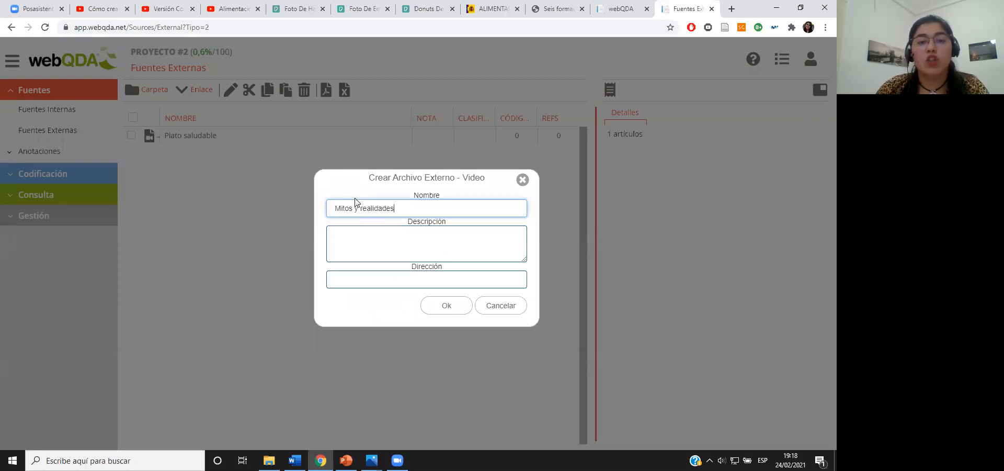
left_click(397, 278)
right_click(402, 282)
left_click(432, 174)
left_click(454, 309)
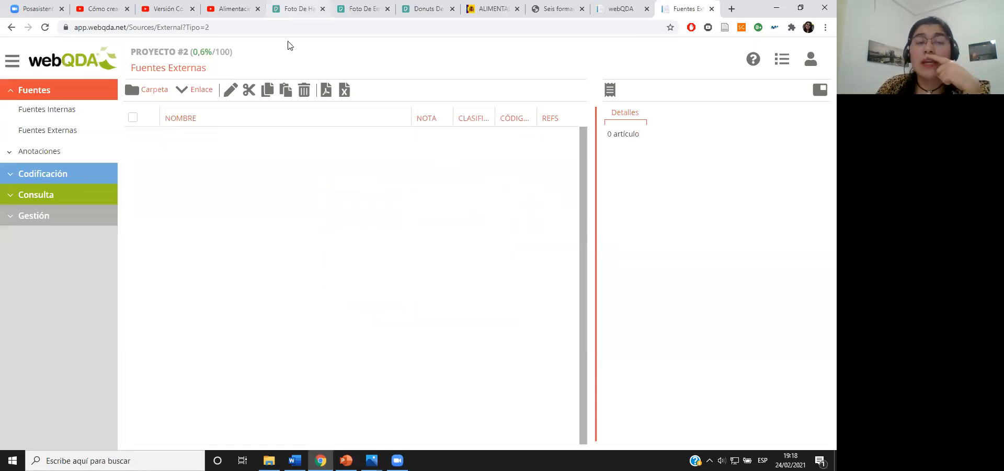
Open the Pexels photo site in a new browser tab
left_click(293, 9)
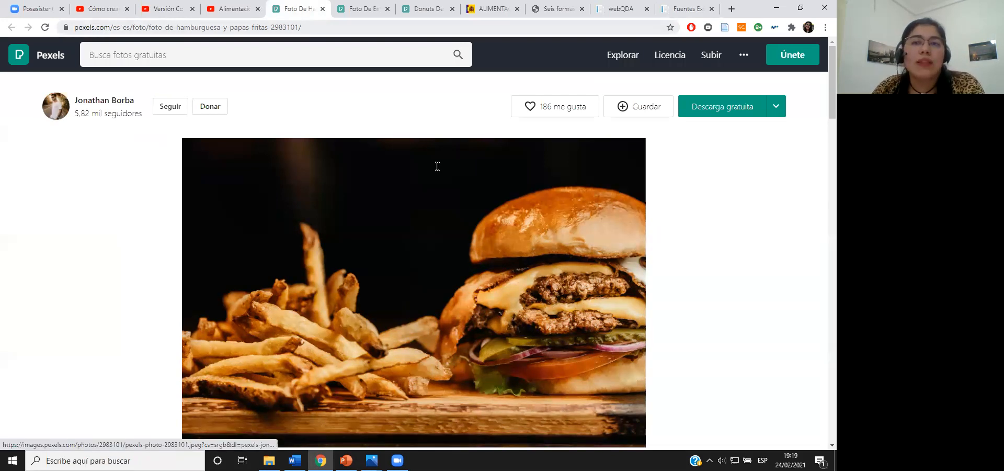
left_click(732, 11)
type("pexels.com/es-es/buscar/ordenador/")
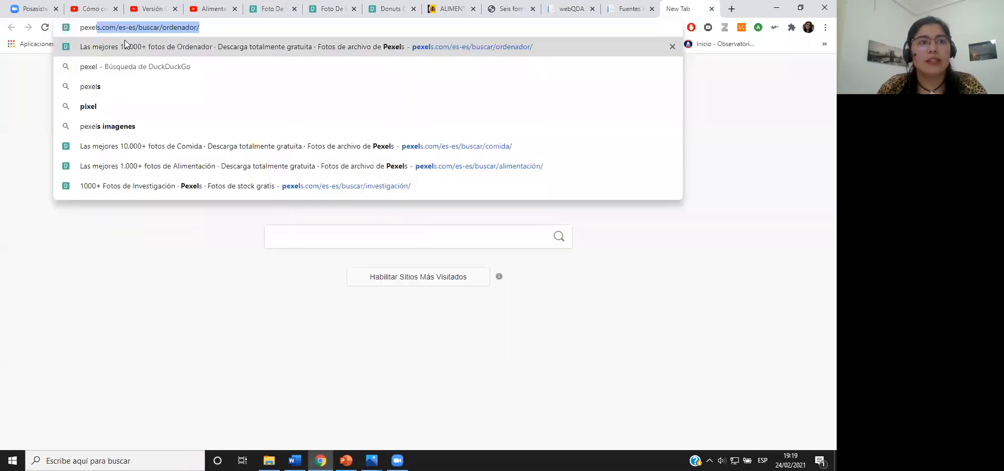
left_click(125, 40)
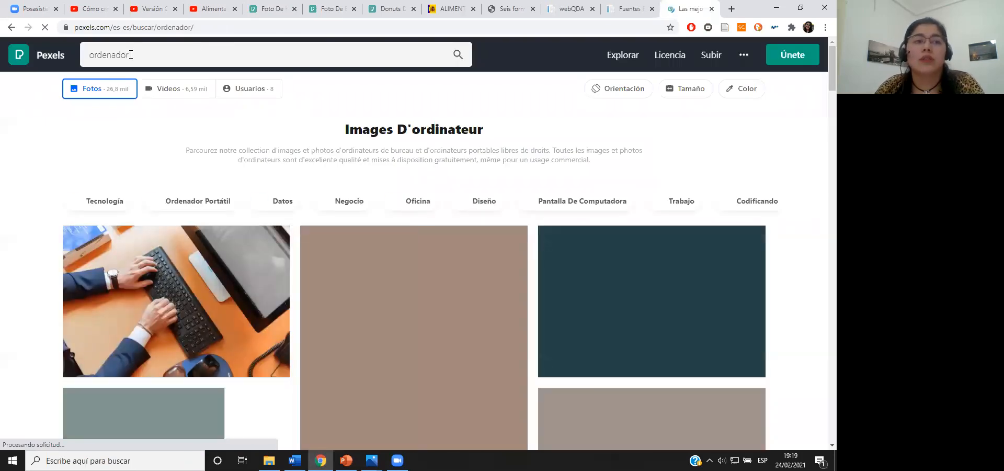
Search Pexels for comida and copy the image address of the vegetable salad photo
double_click(130, 54)
key("BackSpace")
type("comid")
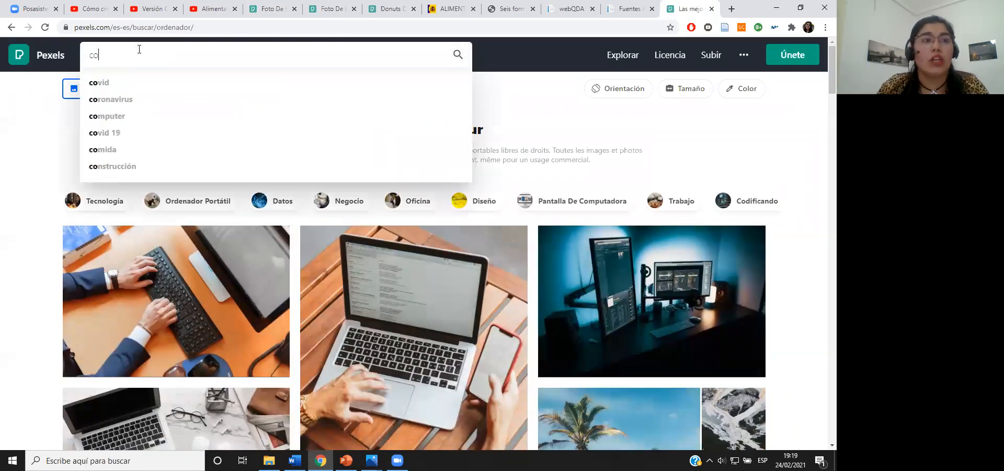
type("a")
key("Return")
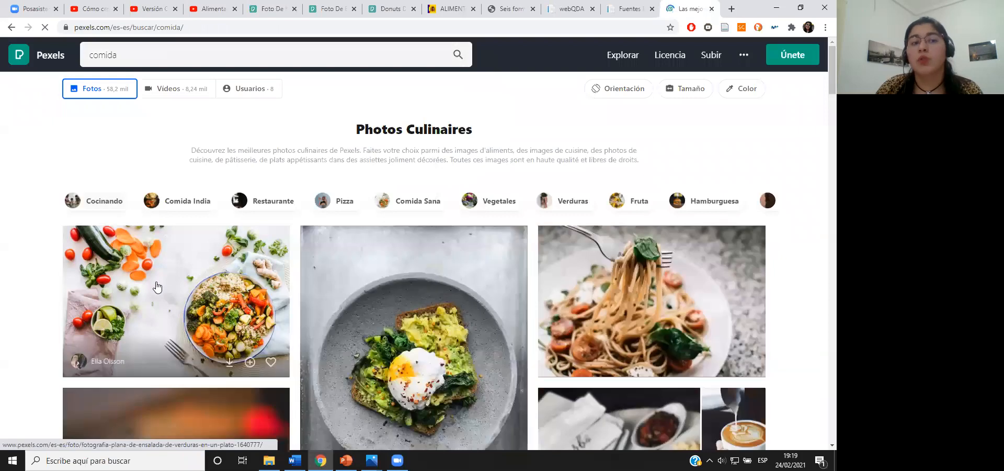
right_click(158, 282)
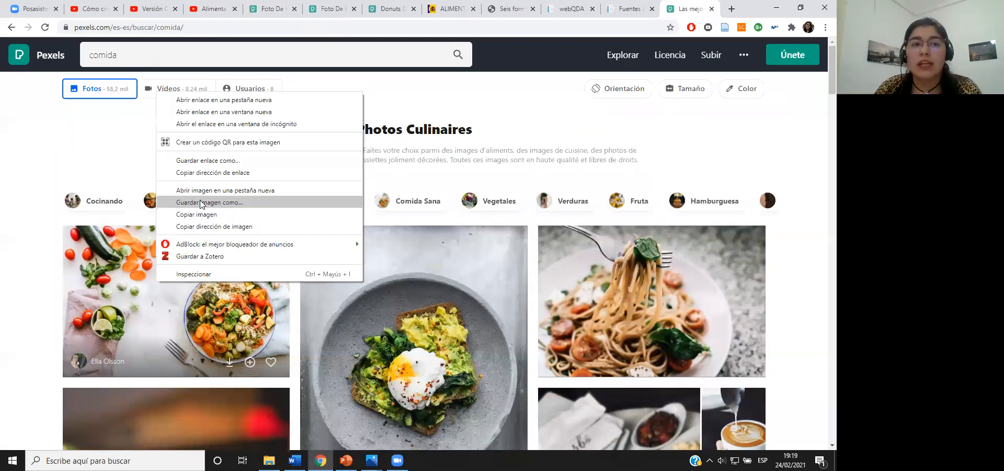
left_click(203, 227)
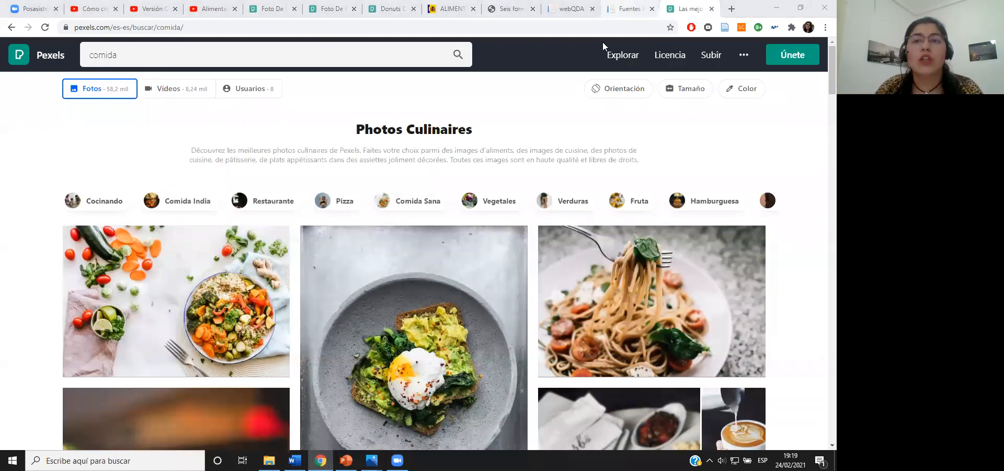
Add an image link named Ensalada with the copied image address to the external sources of Proyecto #2 in webQDA
left_click(625, 9)
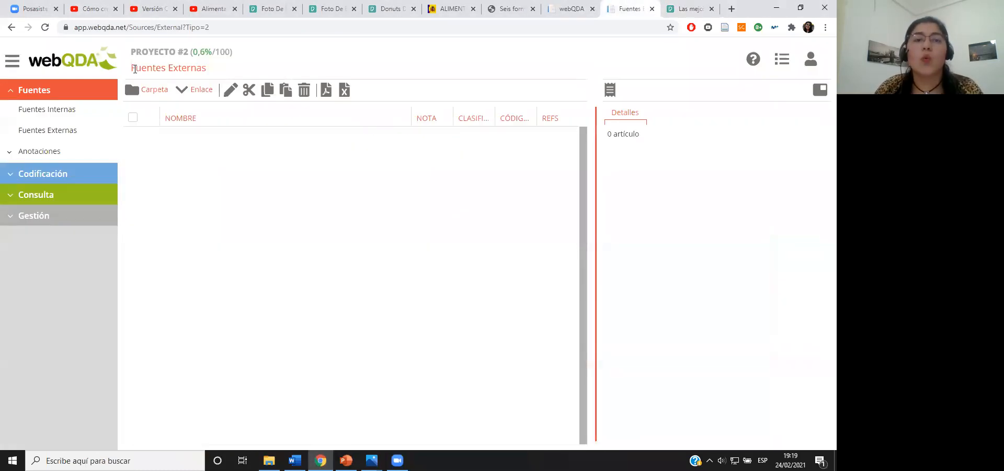
left_click(202, 91)
left_click(209, 107)
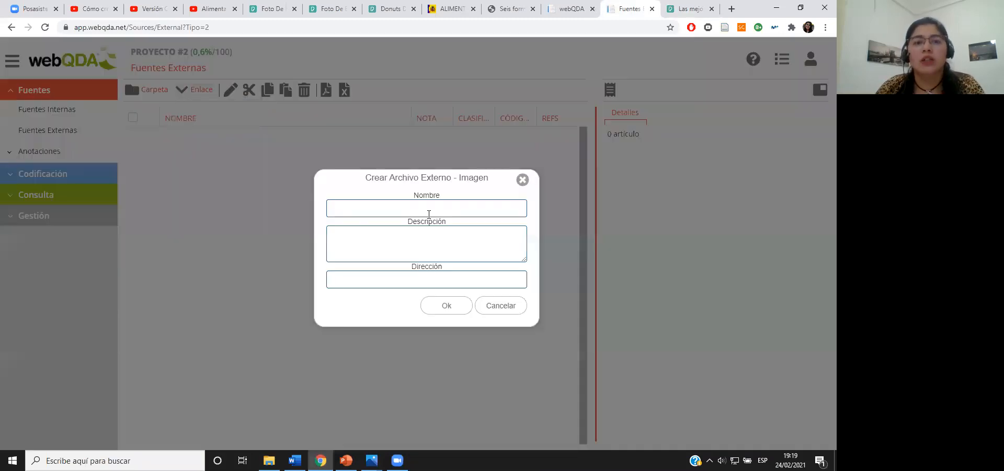
left_click(429, 213)
type("Ensalada")
left_click(420, 278)
right_click(420, 280)
left_click(458, 177)
left_click(446, 305)
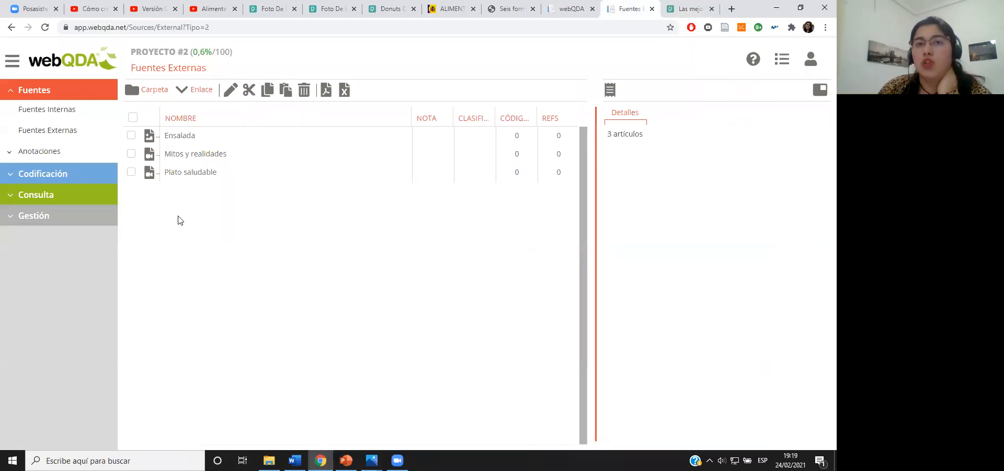
Open the external source Ensalada and look over its picture
left_click(202, 90)
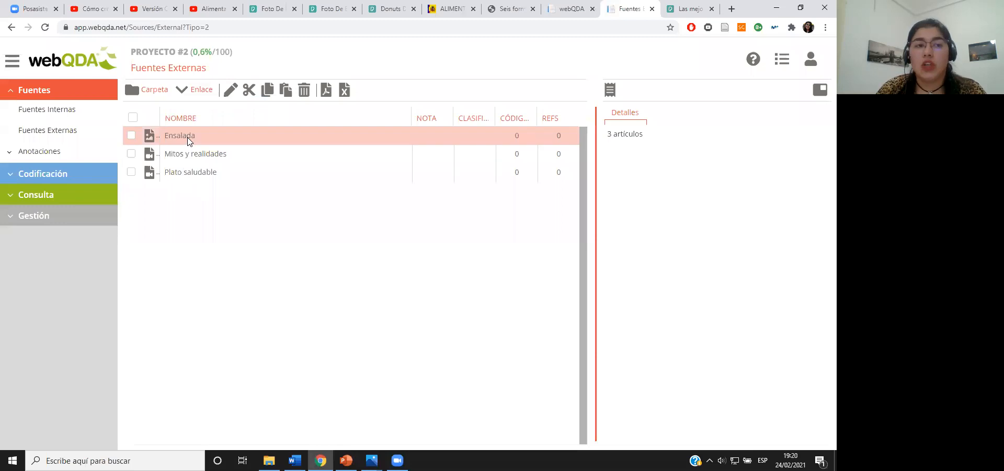
double_click(187, 136)
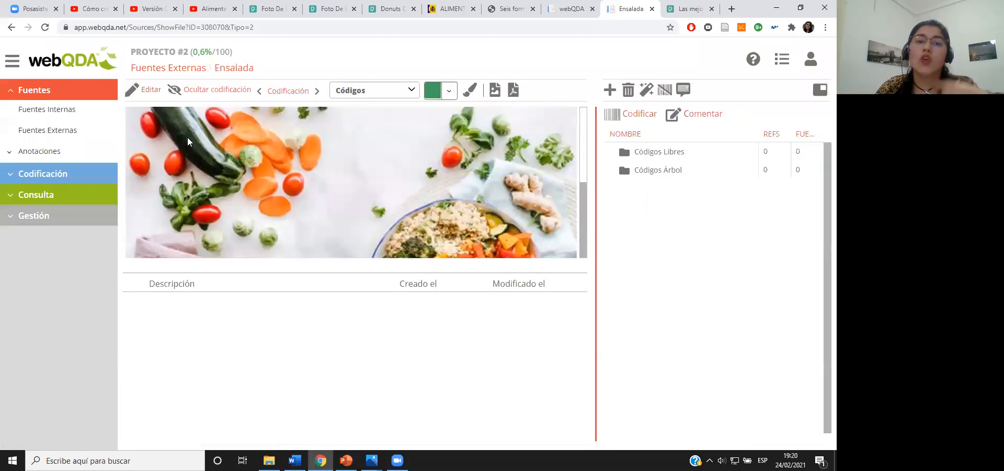
scroll(218, 182, "down", 2)
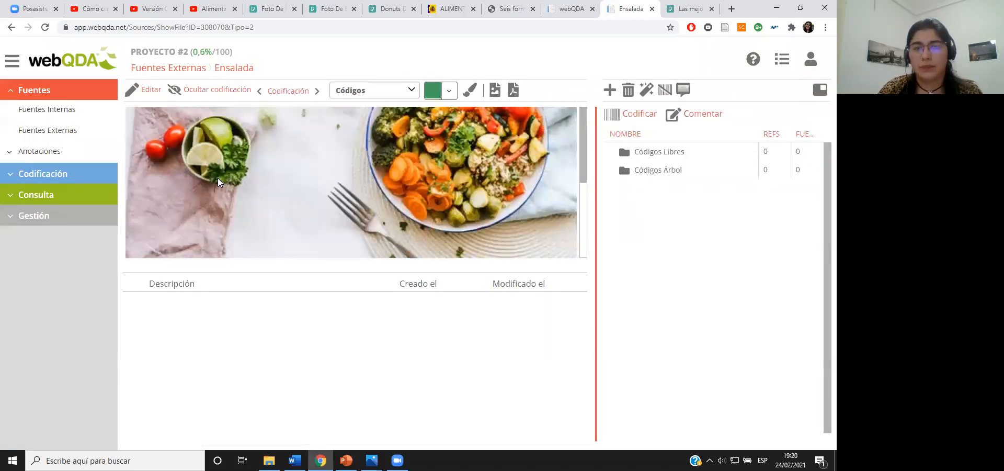
Create a tree code named Alimentación y nutrición in the coding area of Proyecto #2
left_click(45, 178)
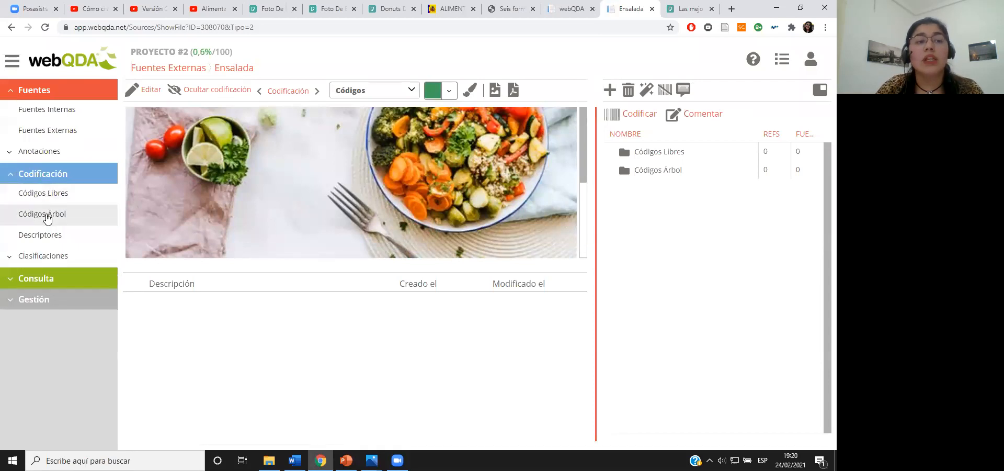
left_click(46, 211)
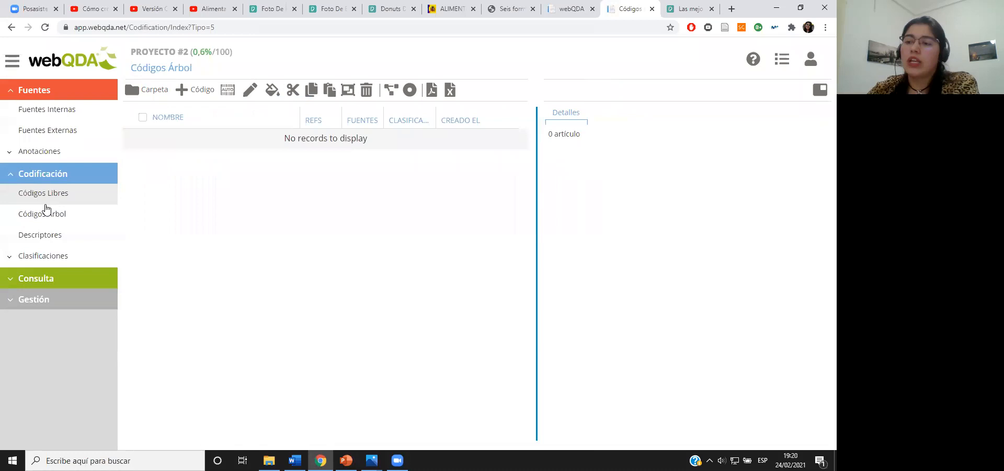
left_click(10, 94)
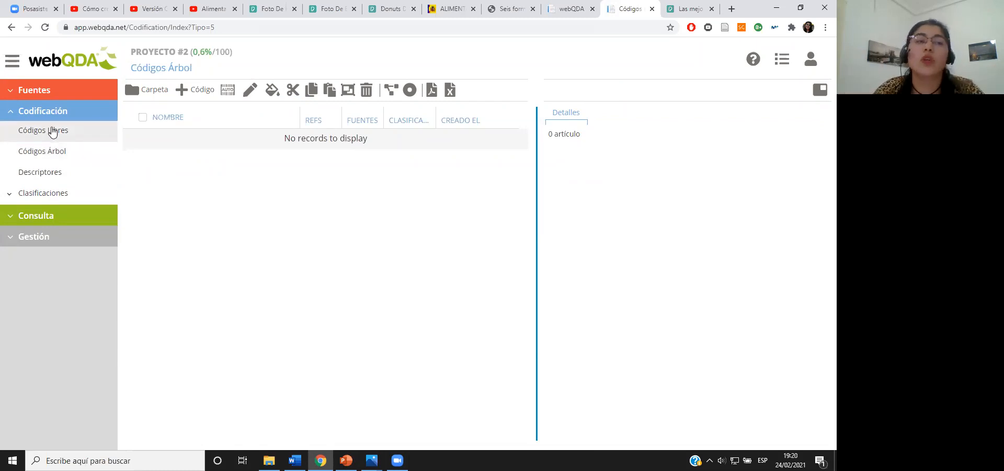
left_click(197, 91)
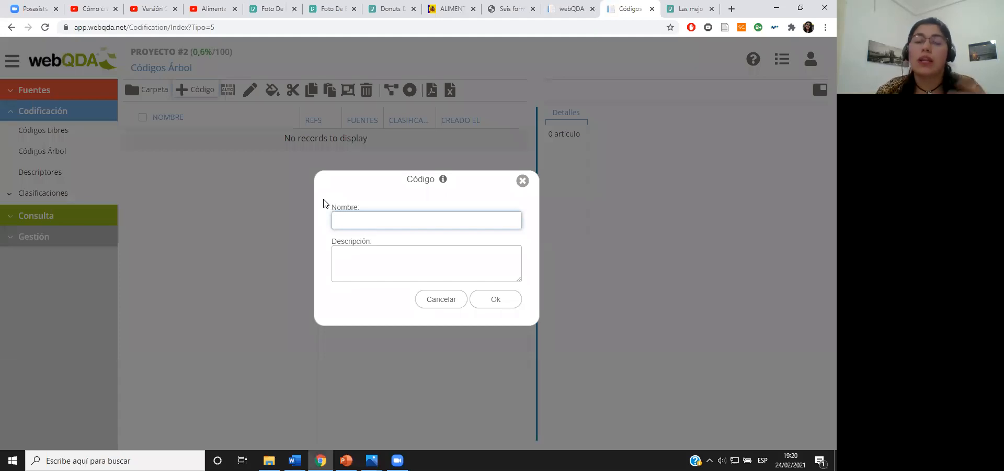
type("A")
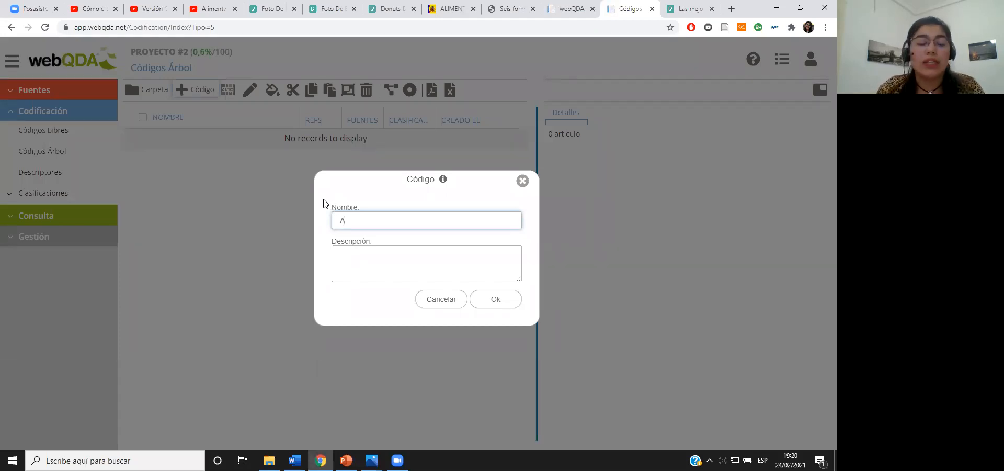
type("limentación ")
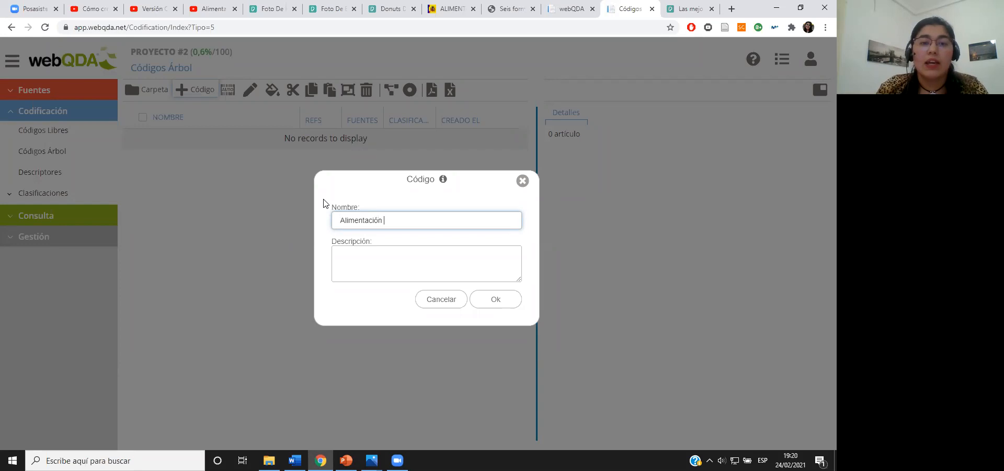
type("y nutrición")
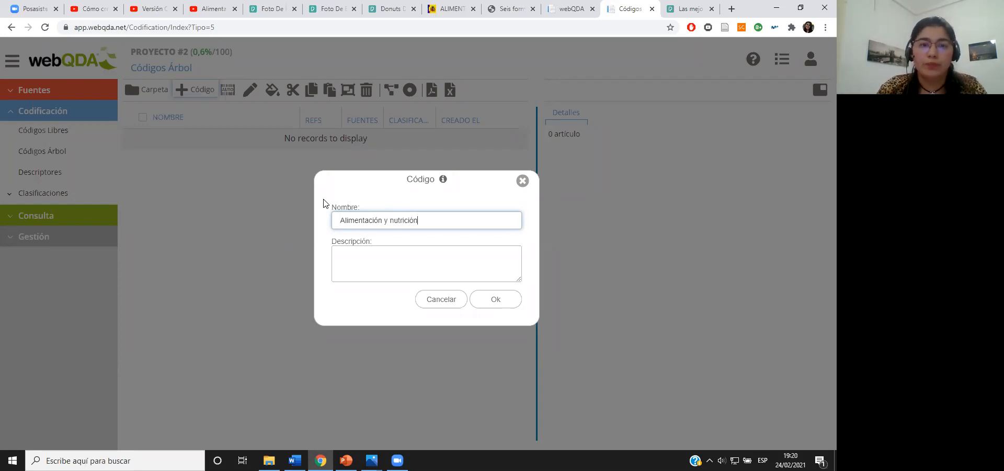
left_click(508, 299)
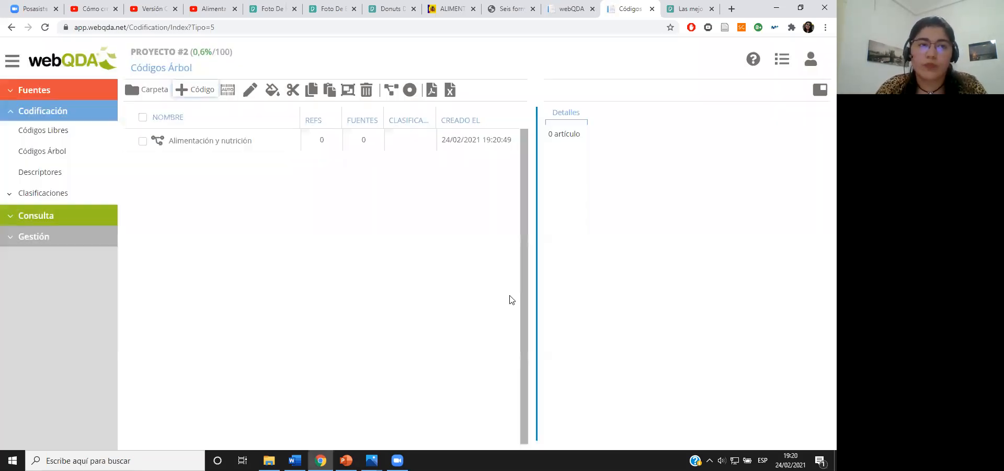
Add a subcode named Alimentación under the tree code Alimentación y nutrición
left_click(213, 145)
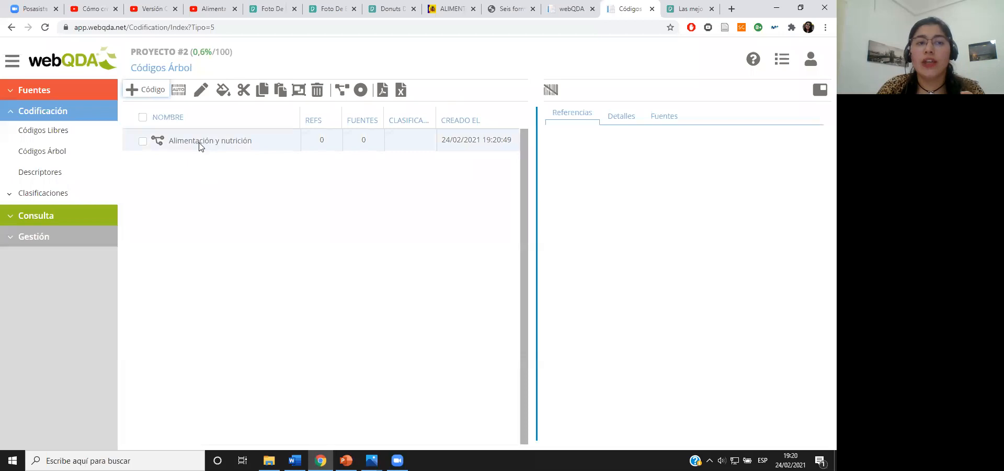
left_click(201, 145)
left_click(201, 145)
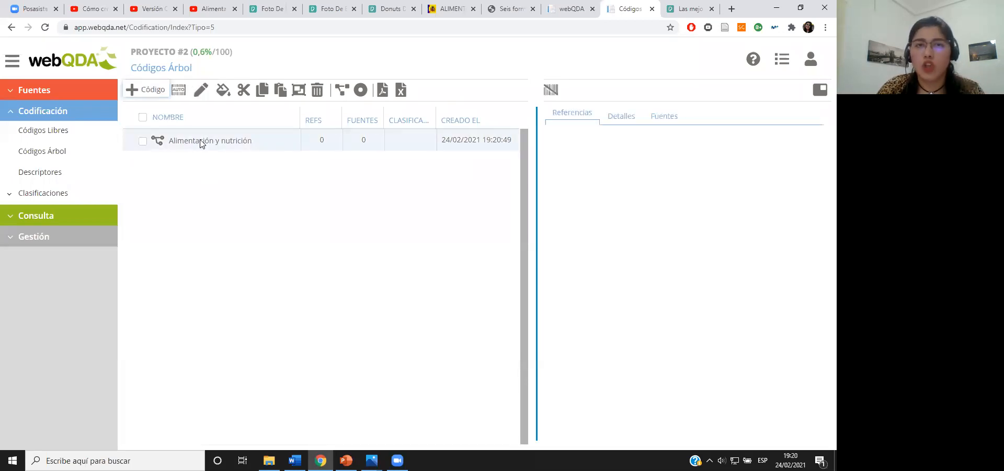
left_click(149, 91)
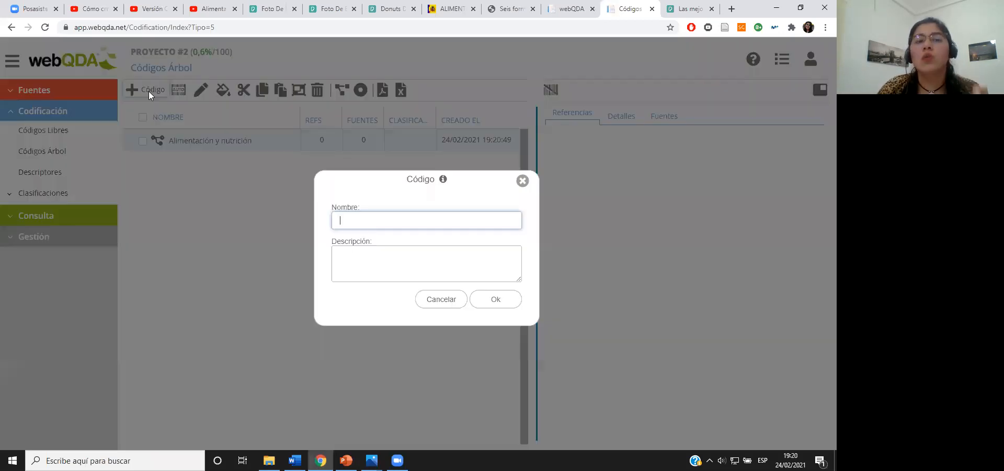
type("Alimentación")
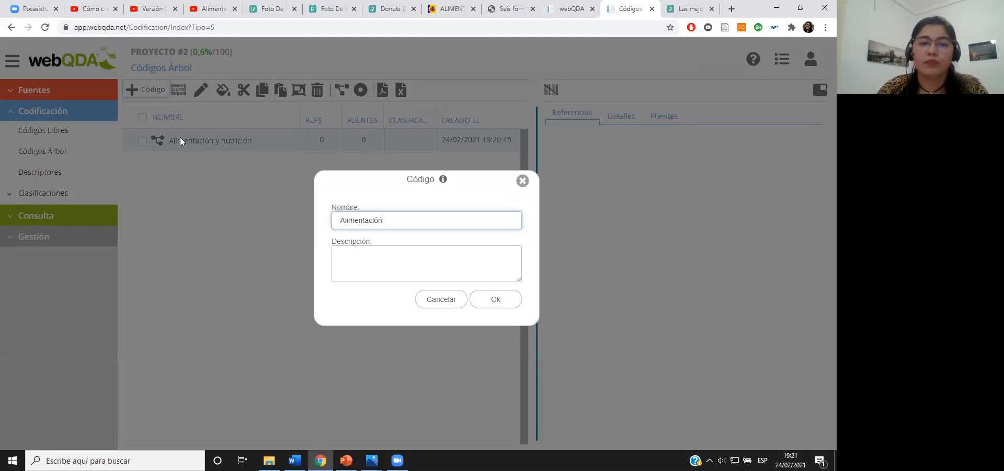
left_click(479, 303)
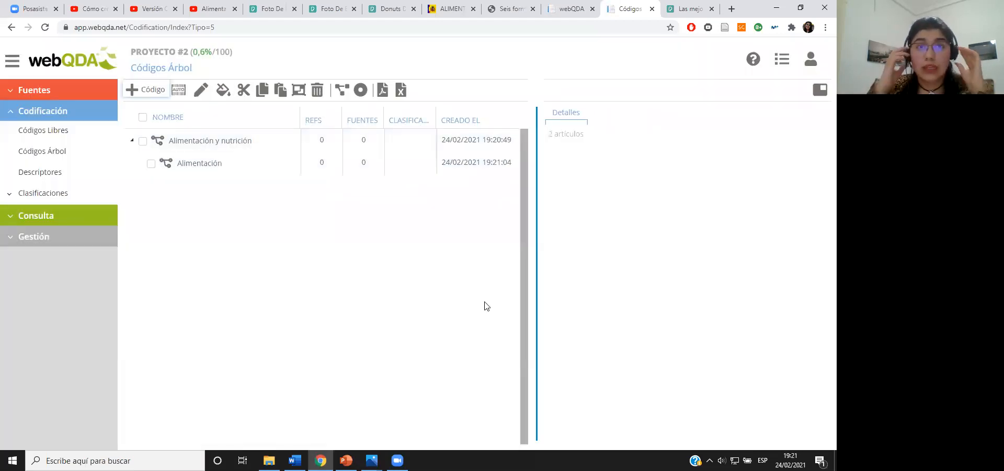
Add a subcode named Clasificación de alimentos under the code Alimentación
left_click(192, 168)
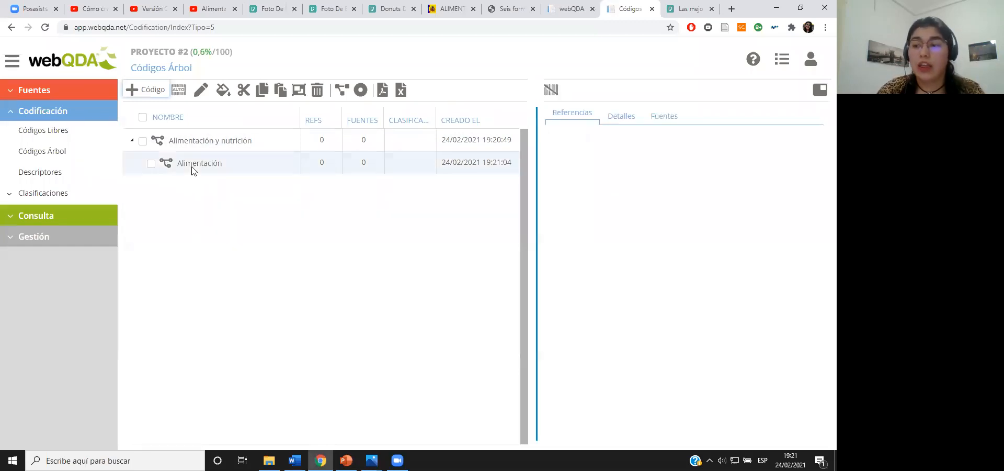
left_click(160, 93)
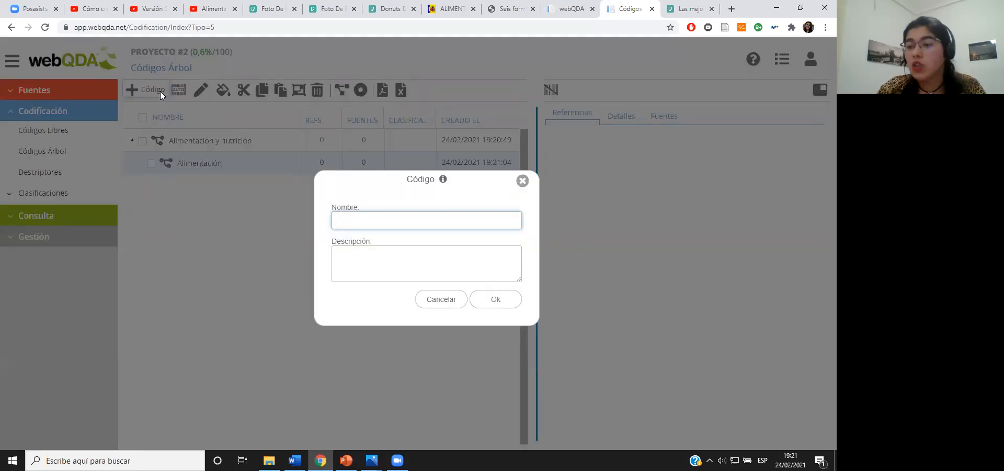
type("Cña")
key("BackSpace")
type("lasificación de alimentos")
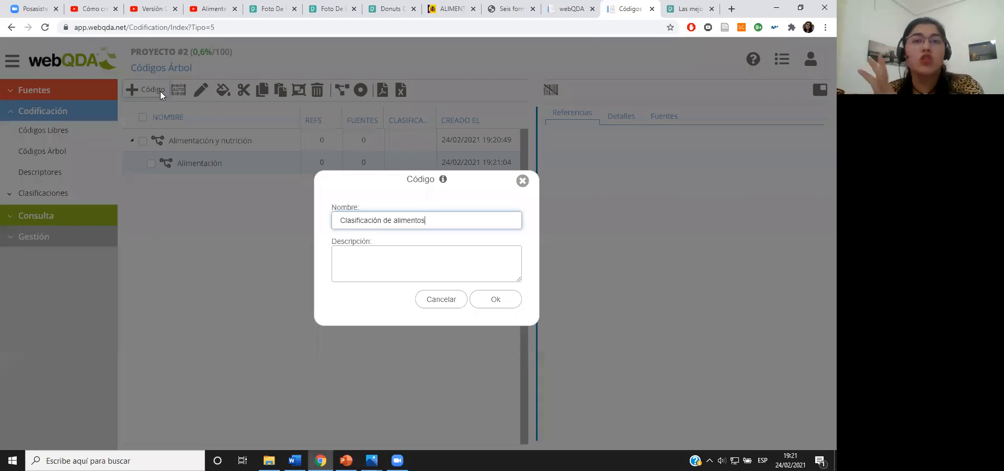
left_click(504, 305)
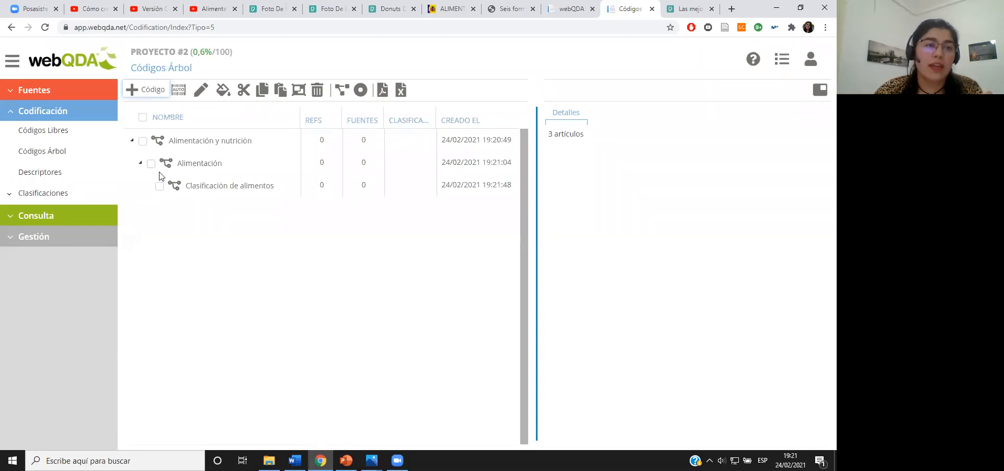
Add a subcode named Nutrición directly under the tree code Alimentación y nutrición
left_click(180, 145)
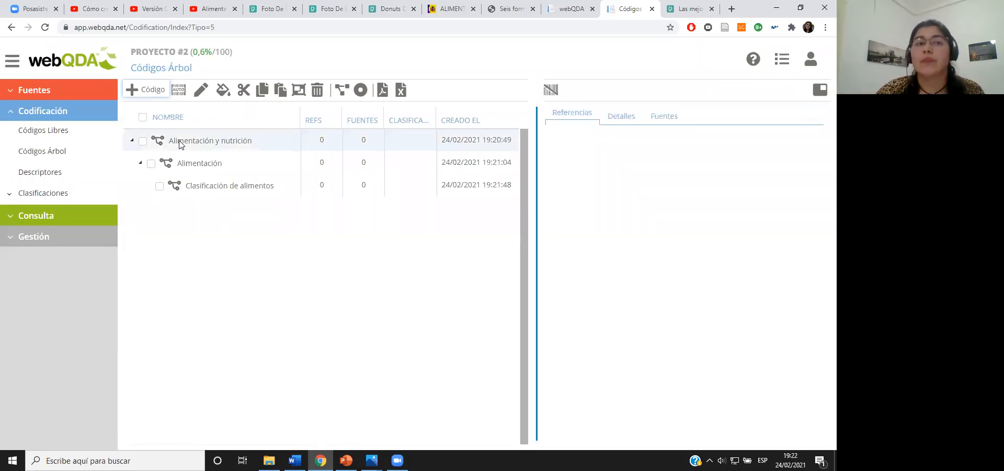
left_click(143, 93)
type("Nutrición")
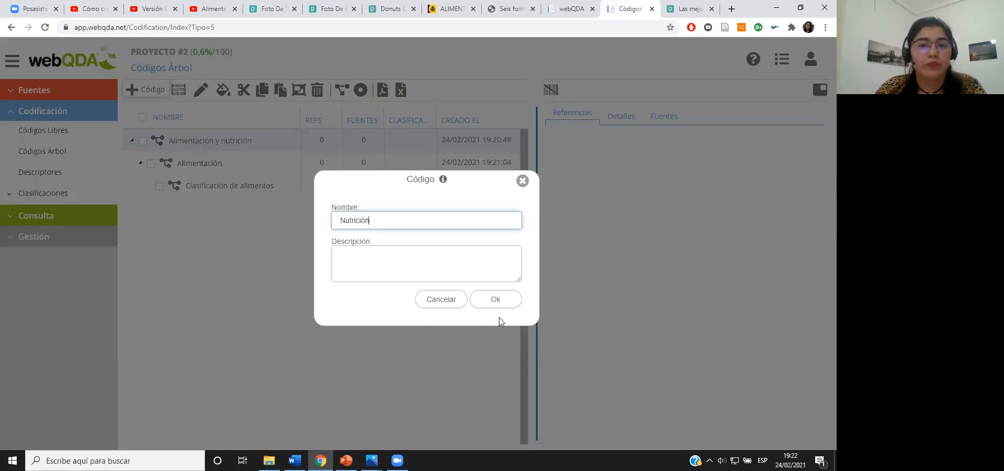
left_click(493, 297)
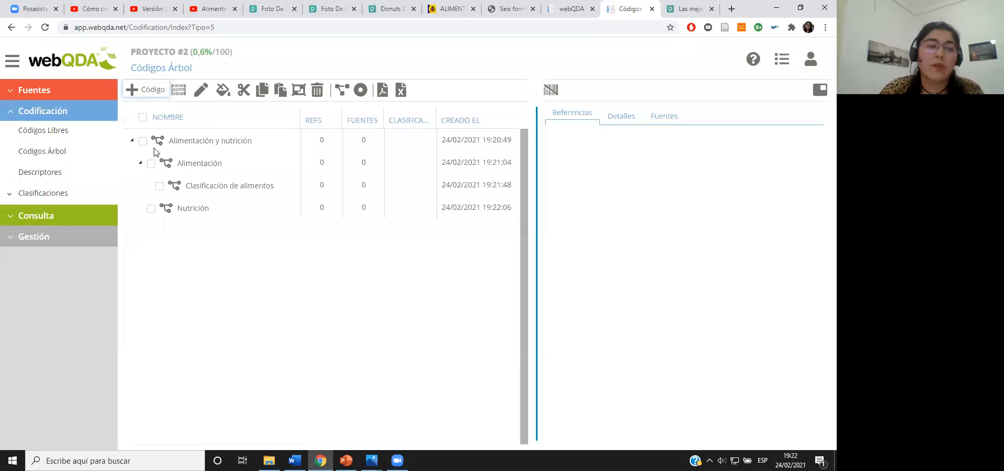
View the tree codes as a map, compare it with Codigos_Arvore_Mapa_alimentacion.png in Fotos, and return to the webQDA tree code list
left_click(181, 140)
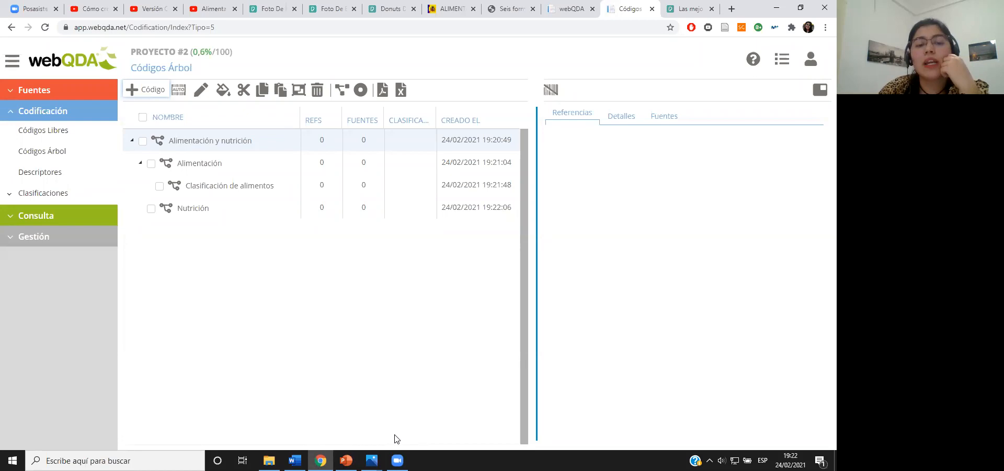
key("alt+Tab")
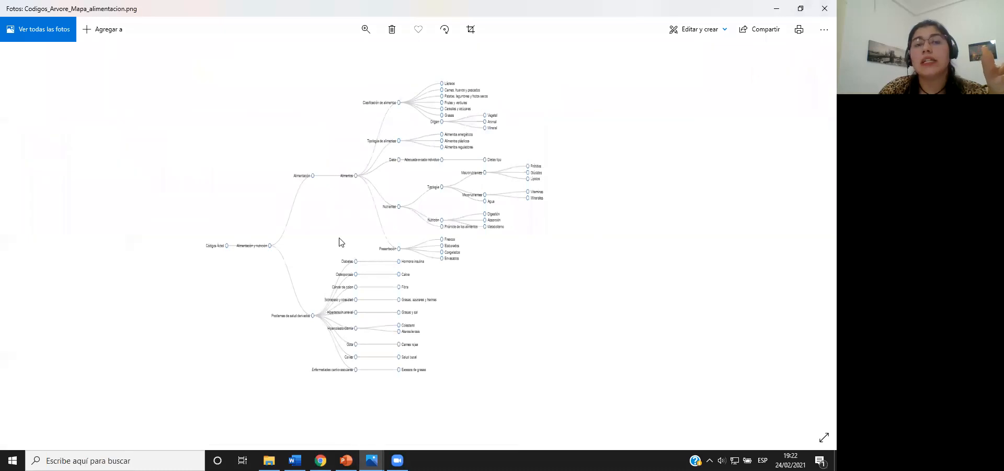
key("alt+Tab")
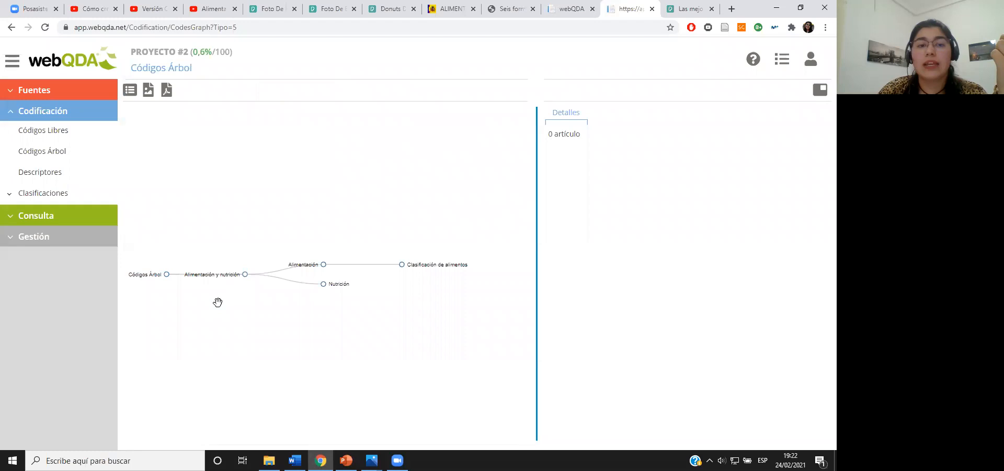
left_click(372, 461)
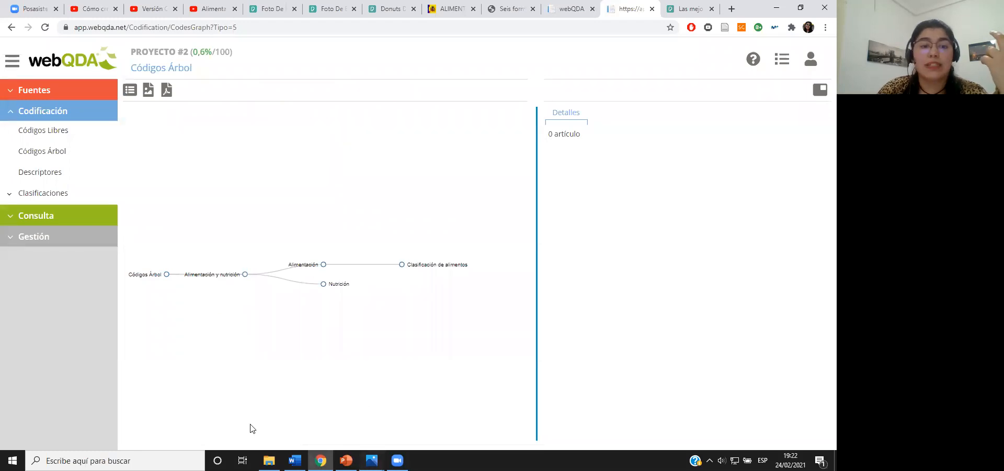
left_click(163, 405)
left_click(372, 460)
left_click(284, 410)
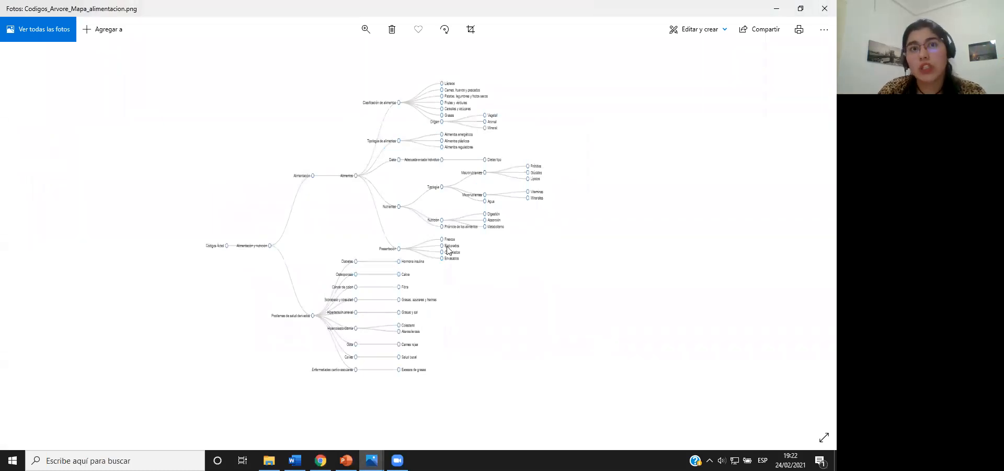
left_click(320, 460)
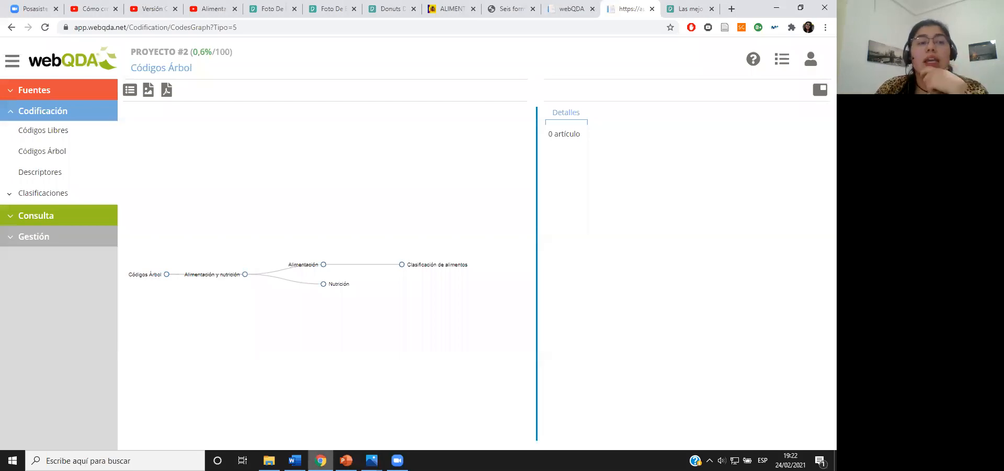
left_click(48, 157)
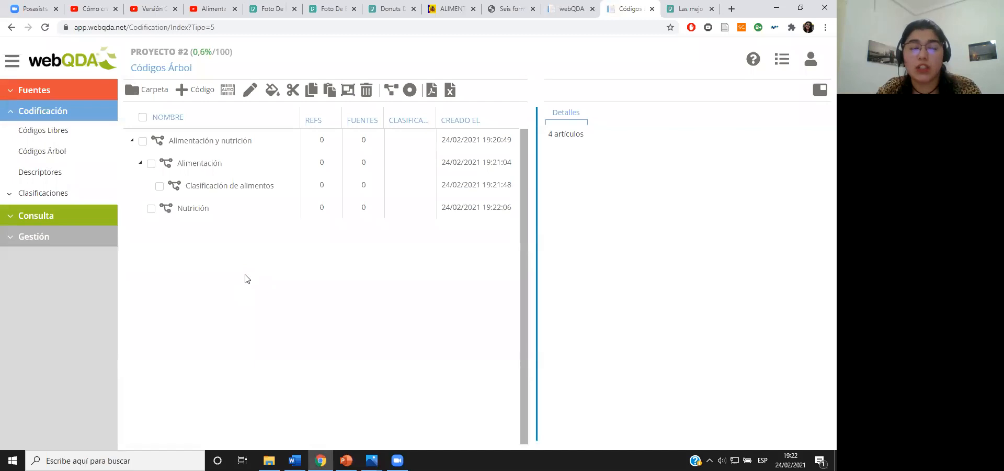
Open the internal source cholesterol_spanish_final and look over its introductory paragraph and the available codes
left_click(70, 97)
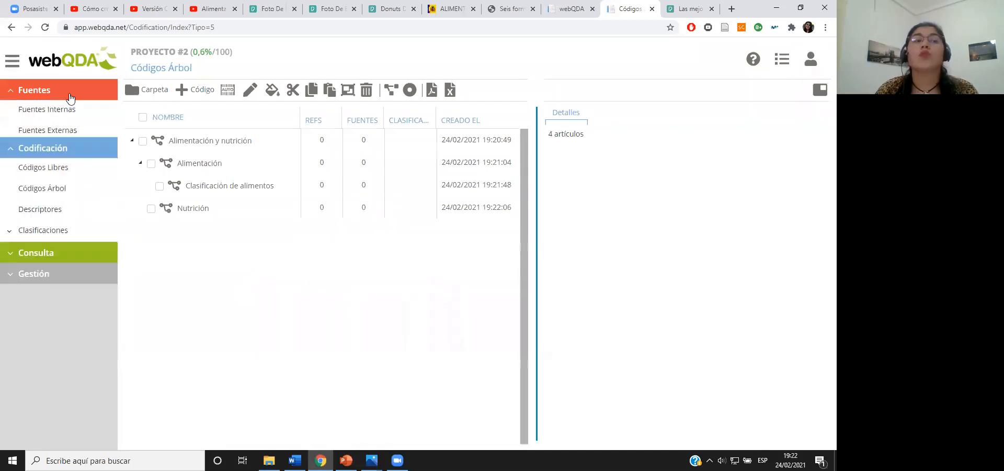
left_click(67, 110)
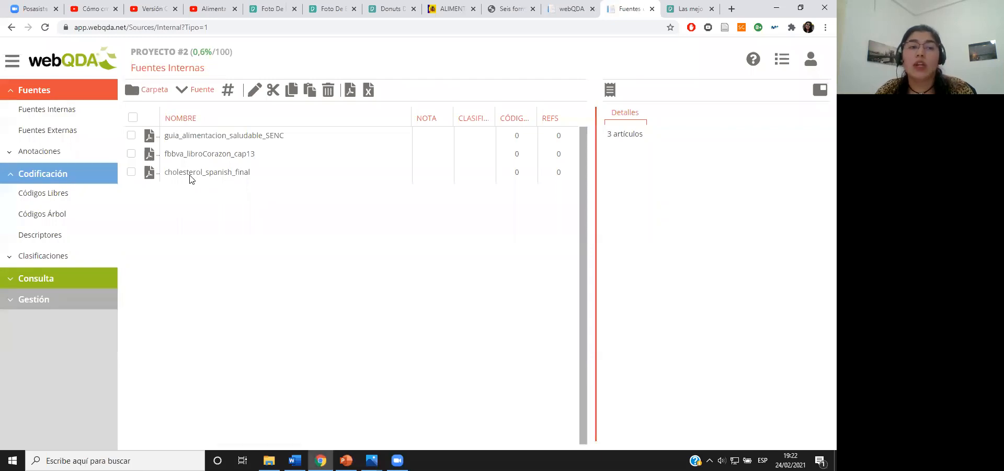
double_click(190, 176)
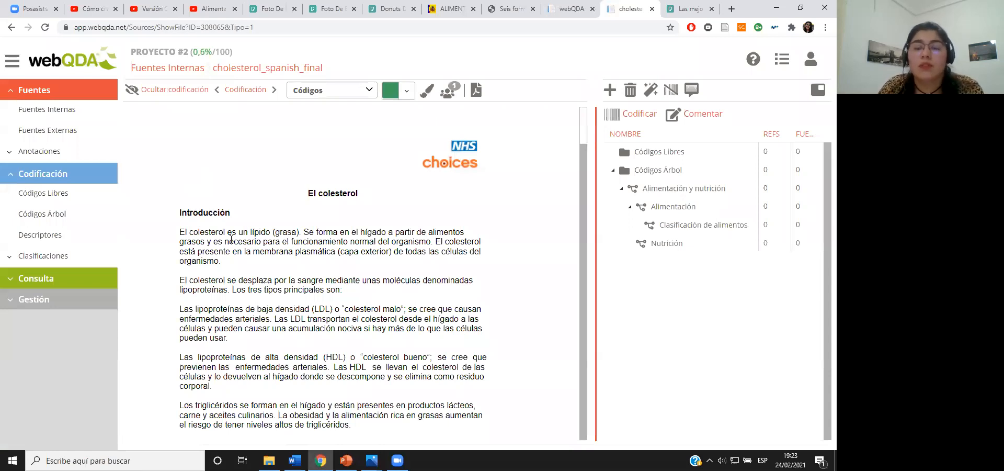
left_click_drag(179, 231, 220, 260)
Return to the tree codes and add a subcode named Problemas de salud under Alimentación y nutrición
left_click(45, 215)
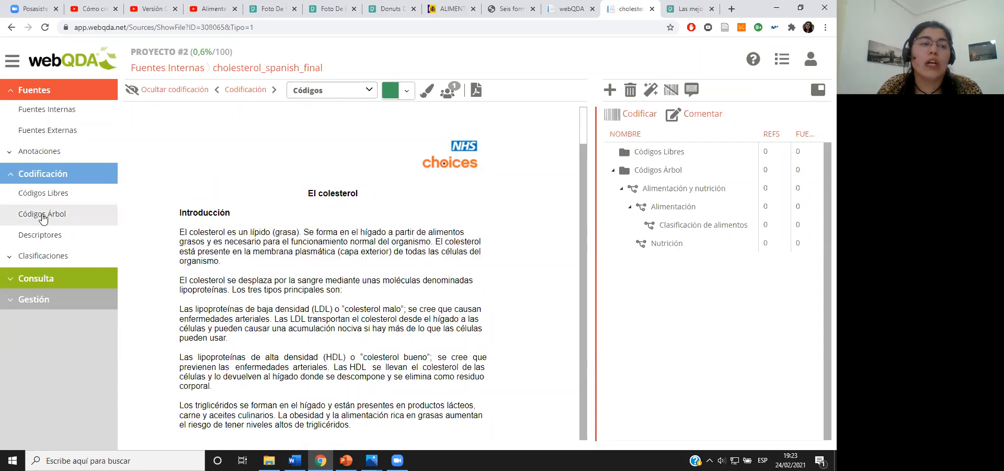
left_click(214, 145)
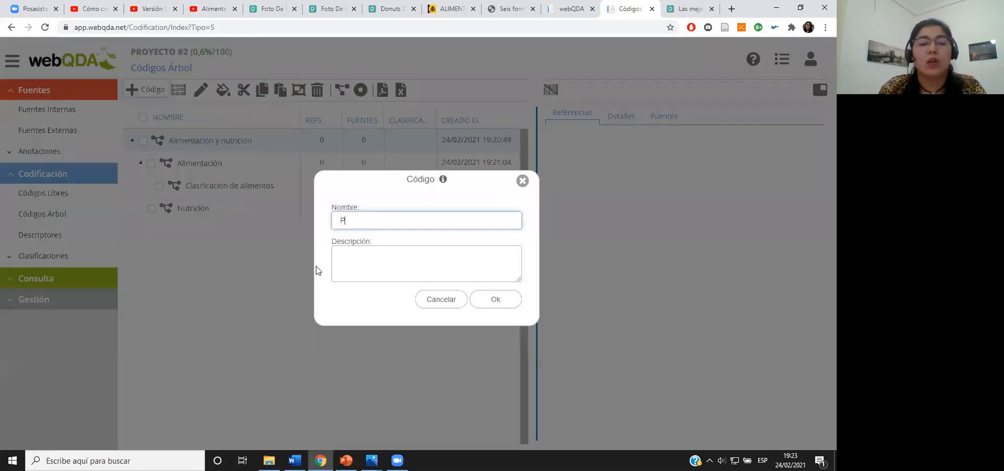
type("Problemas de salud")
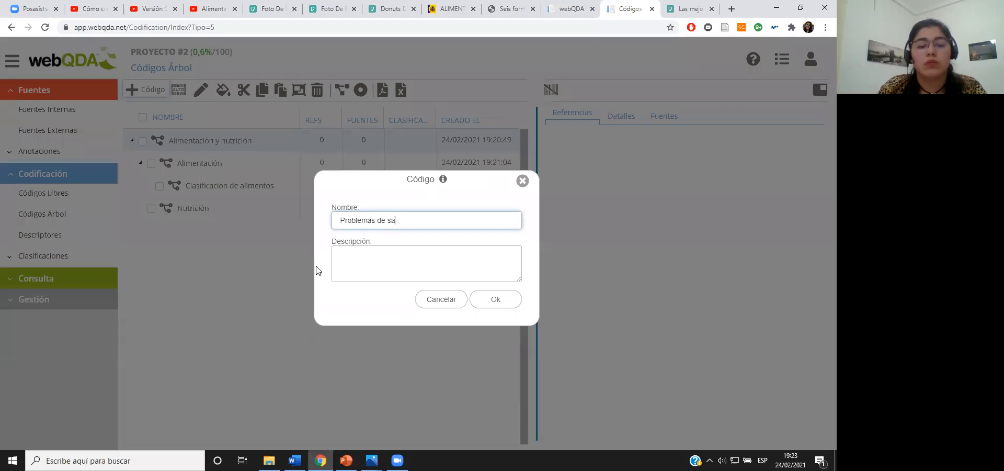
left_click(482, 299)
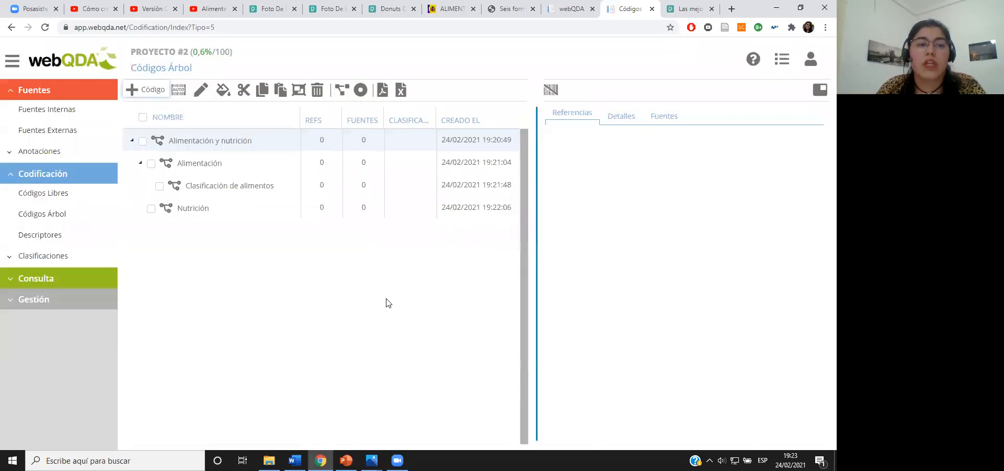
Add a subcode named Colesterol under the code Problemas de salud
left_click(155, 91)
type("Calestero")
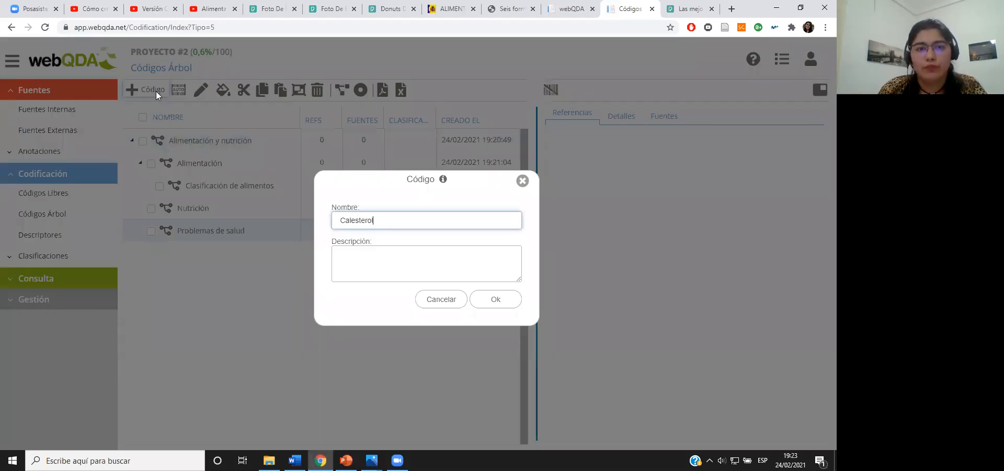
key("BackSpace")
key("BackSpace")
key("BackSpace")
key("BackSpace")
key("BackSpace")
key("BackSpace")
key("BackSpace")
key("BackSpace")
key("BackSpace")
type("Cole")
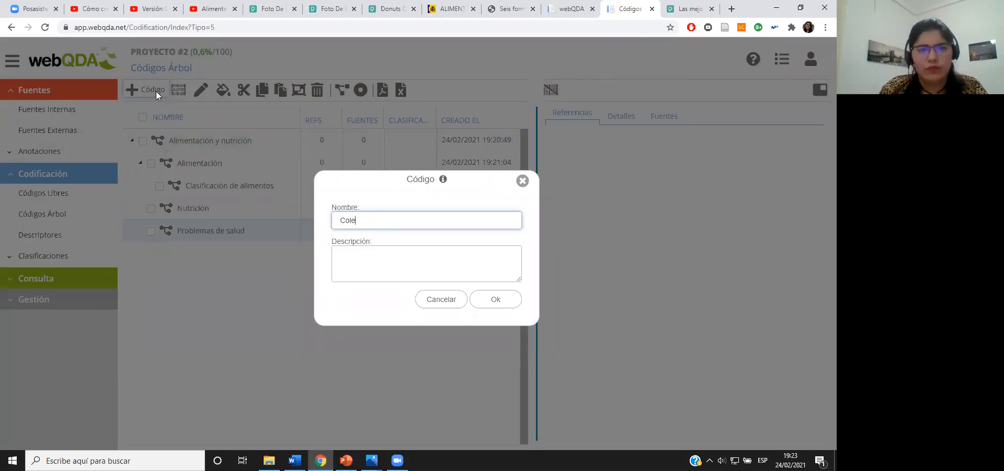
type("ster")
type("ol")
key("Return")
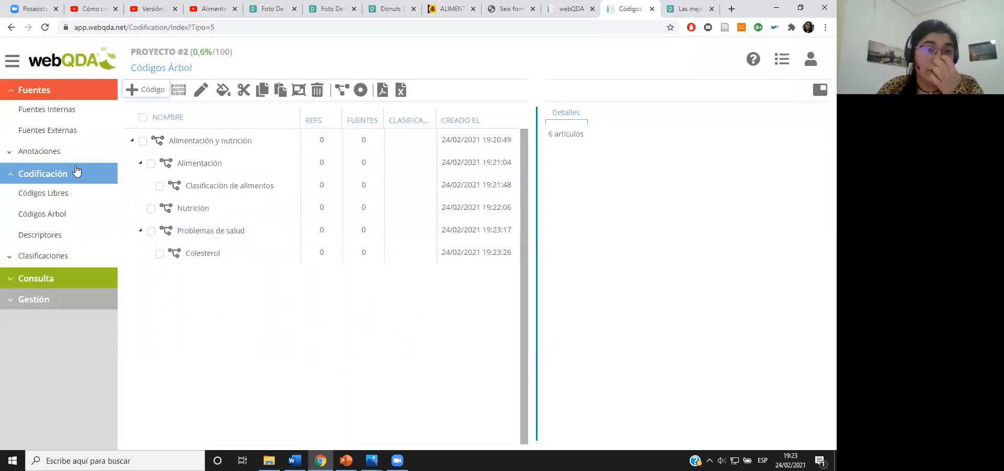
Open the internal source cholesterol_spanish_final and code the first two paragraphs of its Introducción with Colesterol
left_click(71, 115)
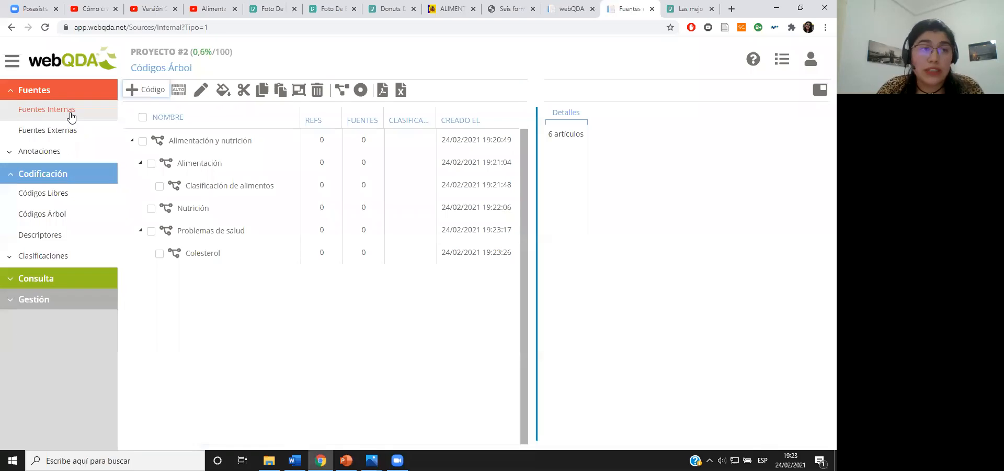
double_click(255, 181)
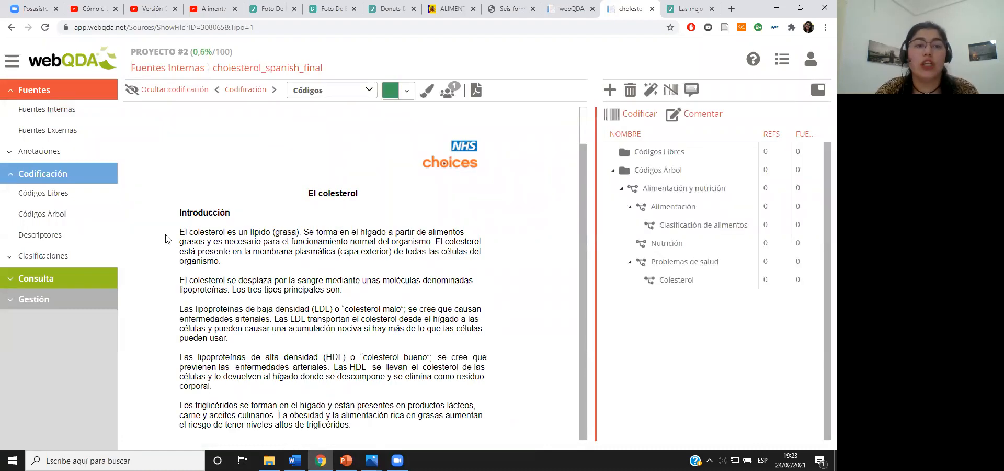
left_click_drag(209, 238, 340, 289)
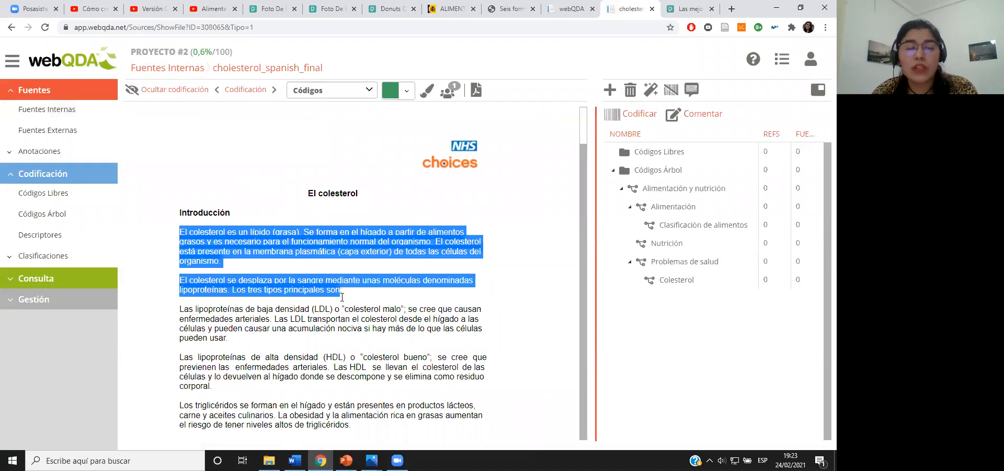
left_click(693, 283)
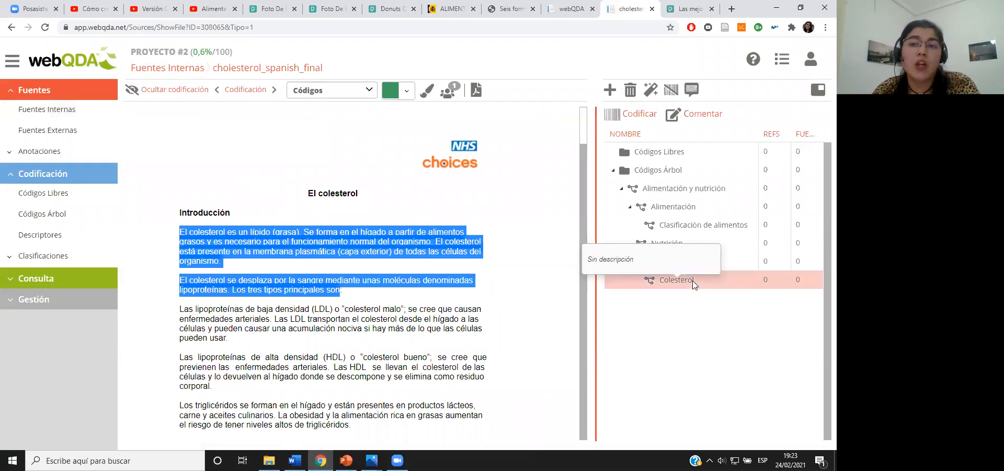
left_click(632, 116)
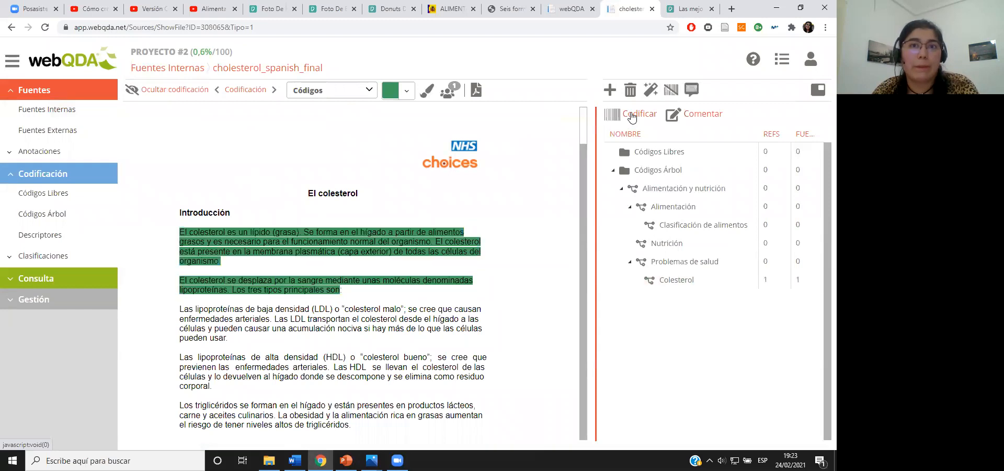
Code the paragraph on low-density lipoproteins (LDL) with Problemas de salud
left_click_drag(182, 307, 227, 333)
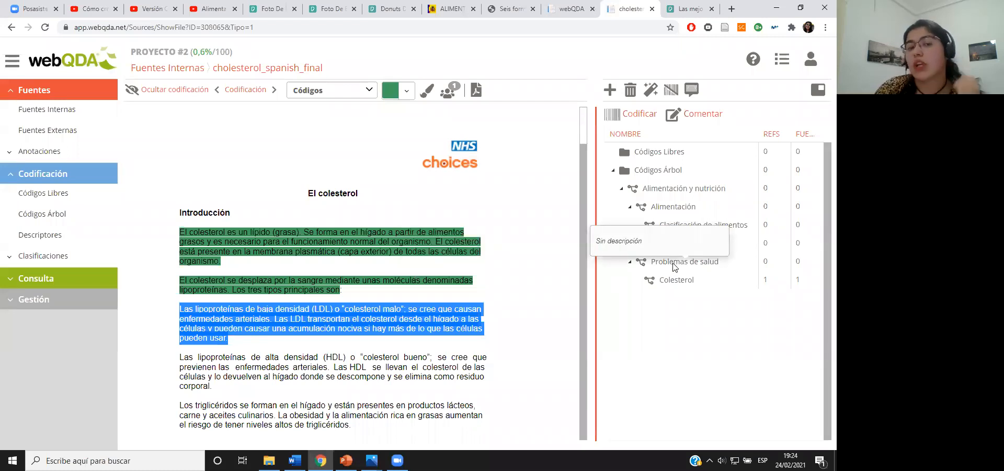
left_click(699, 264)
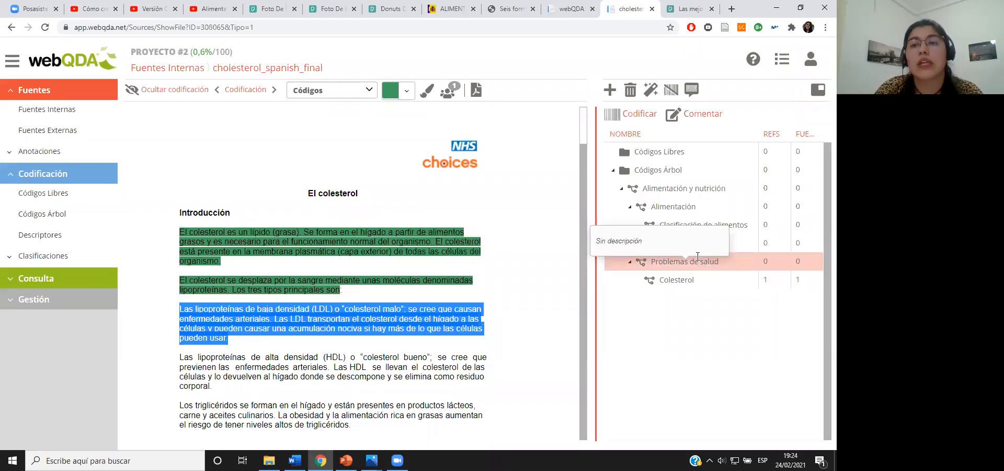
left_click(643, 115)
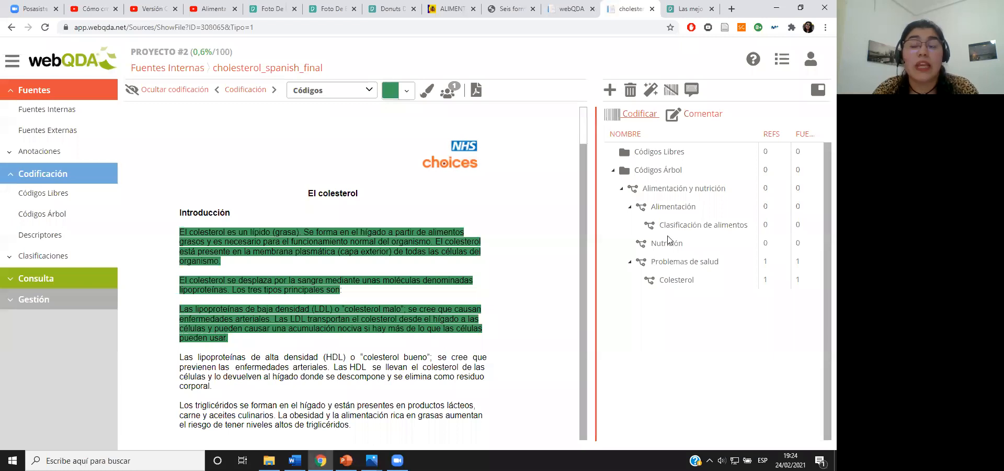
Code the paragraph on high-density lipoproteins (HDL) with Nutrición
left_click_drag(179, 360, 211, 386)
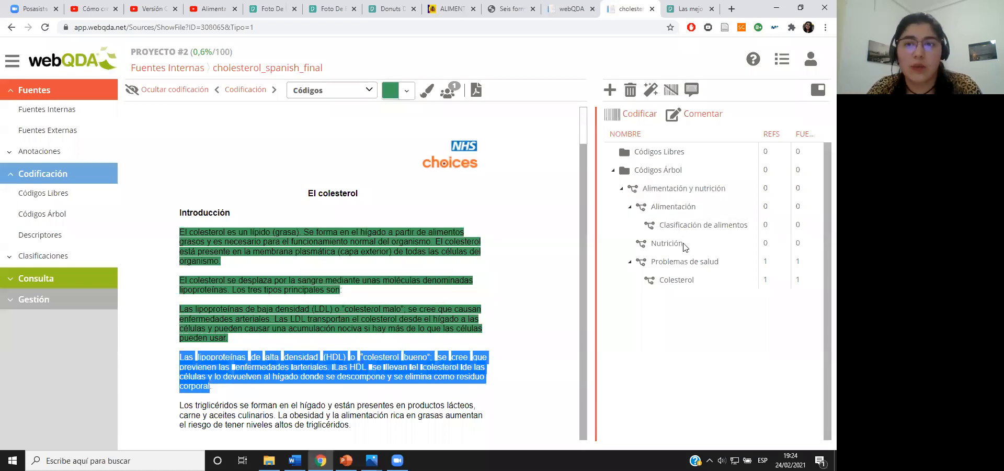
left_click(683, 243)
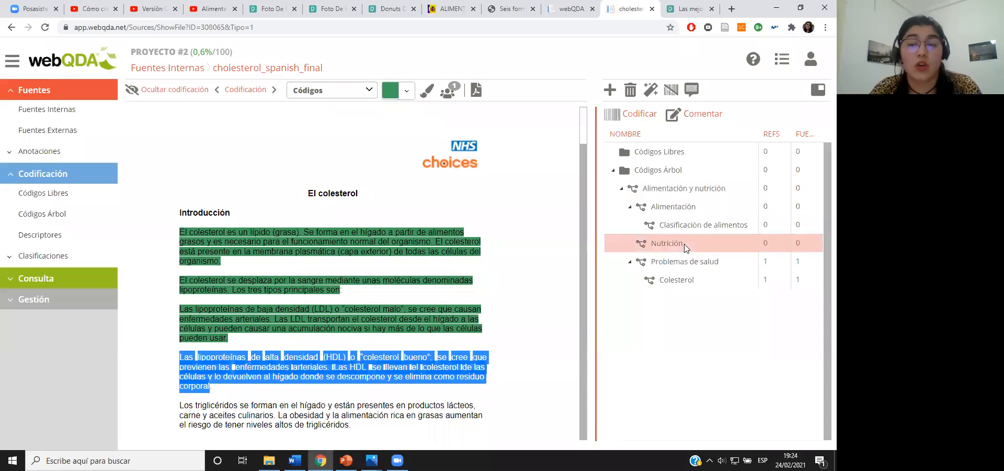
left_click(643, 118)
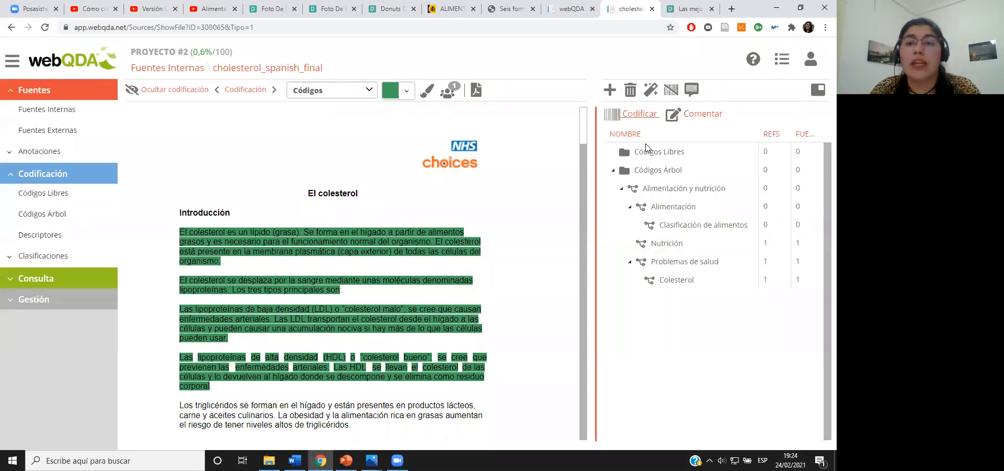
Add the comment "Comentario 1" to the HDL paragraph and check it in the source's comment list
left_click(702, 119)
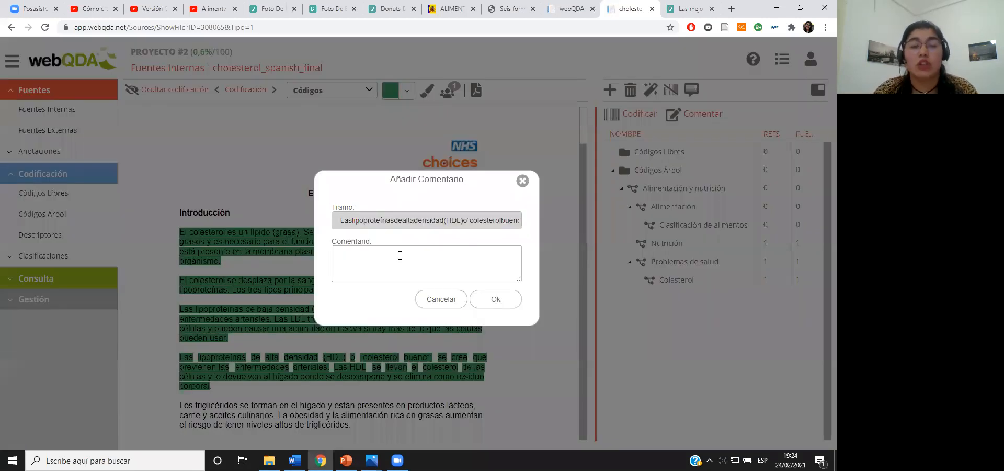
left_click(400, 258)
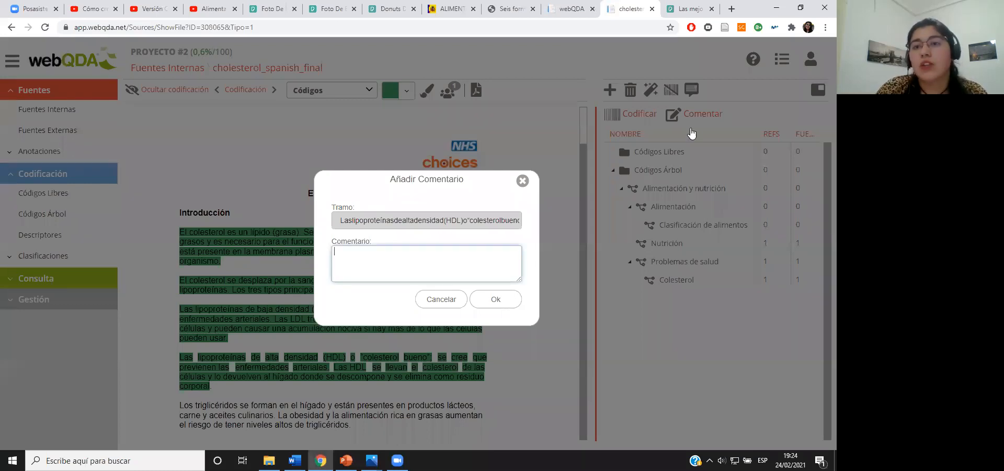
left_click(699, 115)
left_click(700, 115)
left_click(421, 254)
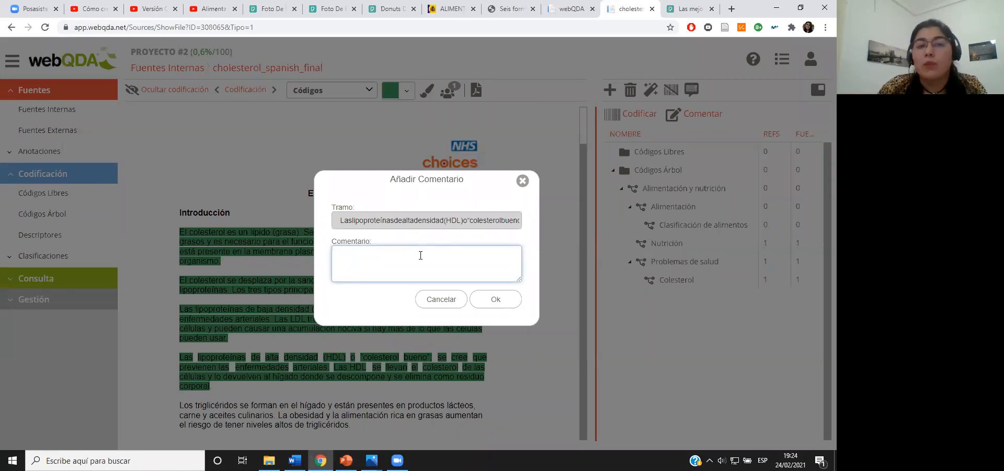
type("Comen")
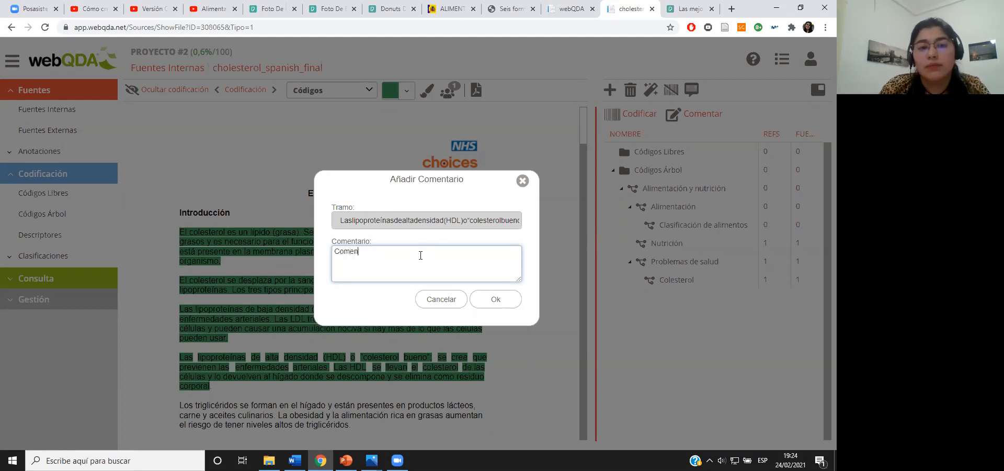
type("tario 1")
left_click(488, 300)
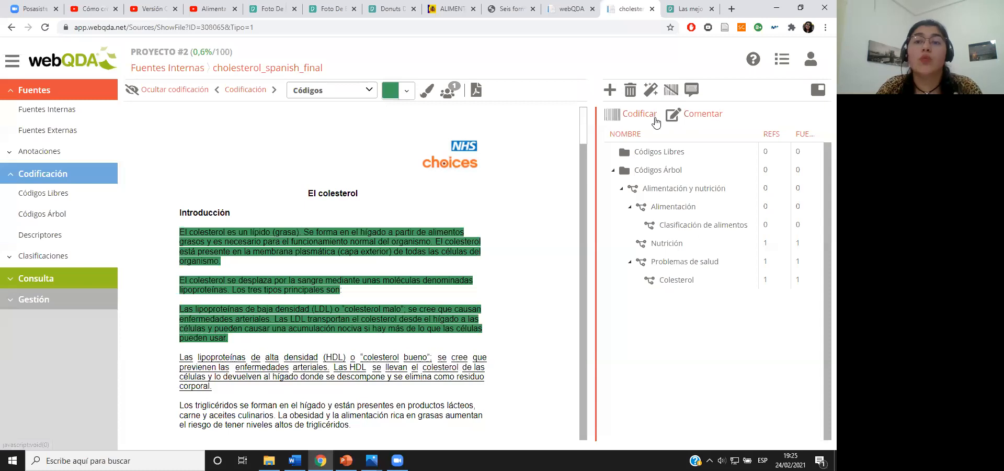
left_click(693, 91)
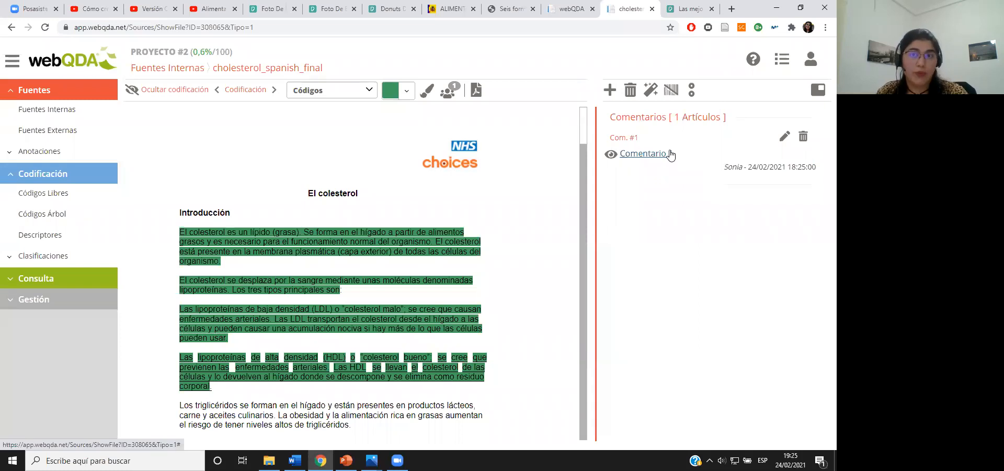
left_click(692, 91)
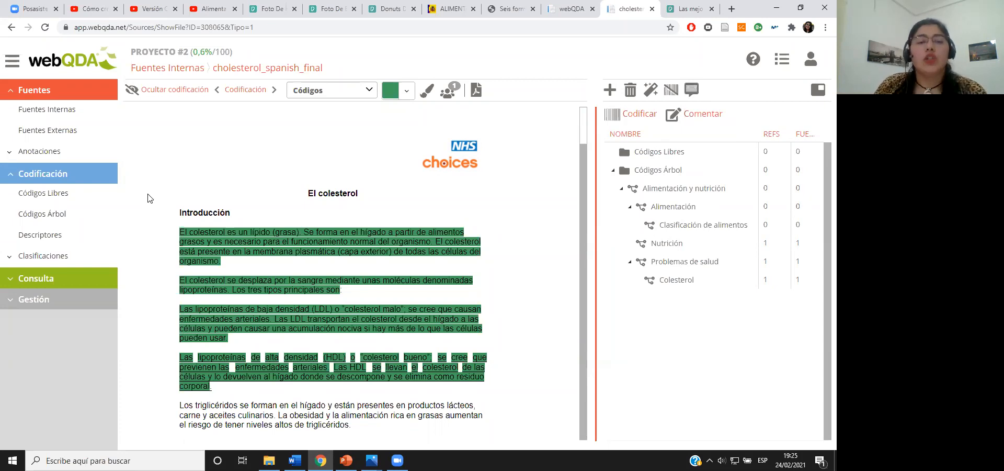
Open the external video source Mitos y realidades for editing and start its playback
left_click(46, 130)
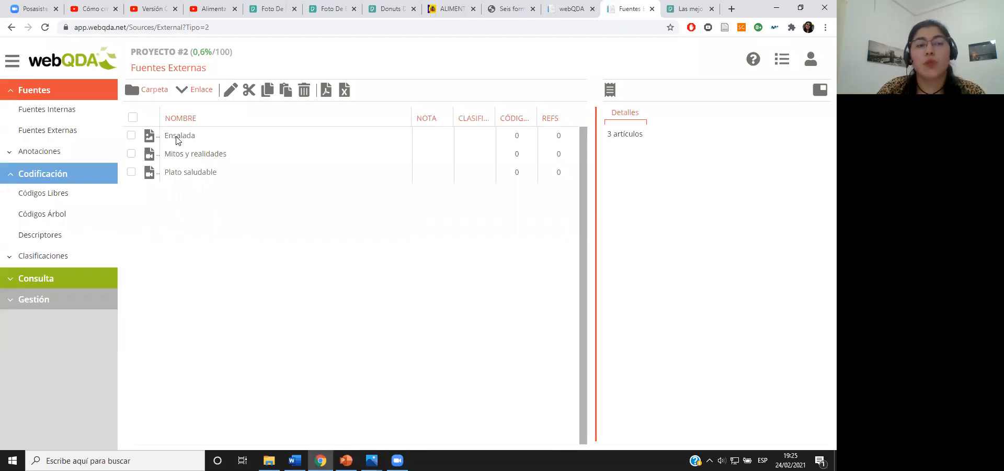
double_click(178, 155)
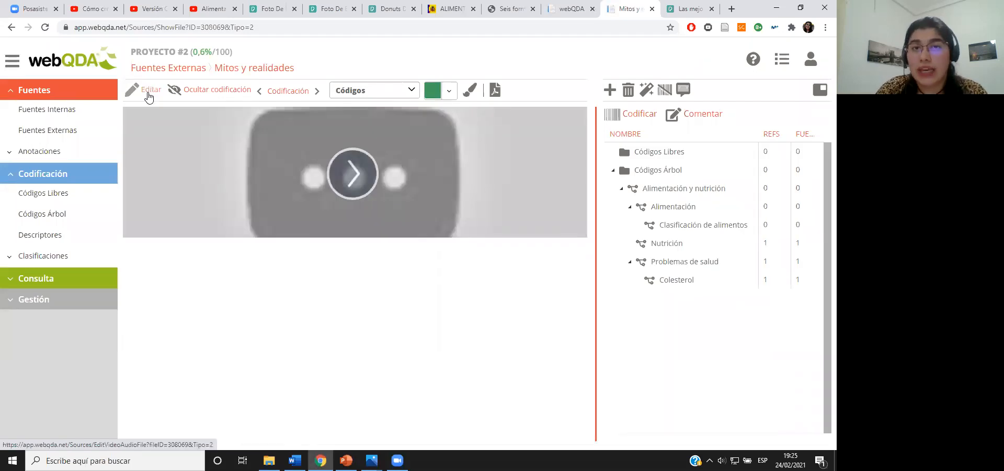
left_click(149, 94)
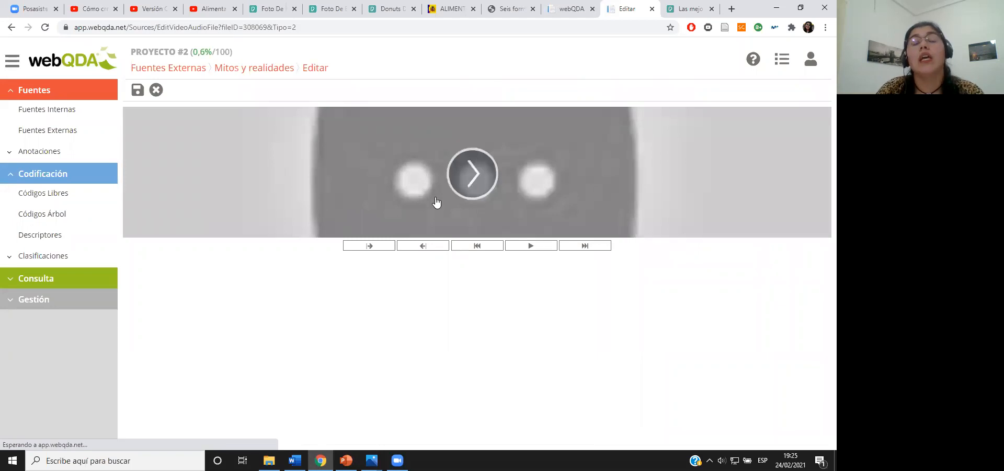
left_click(482, 182)
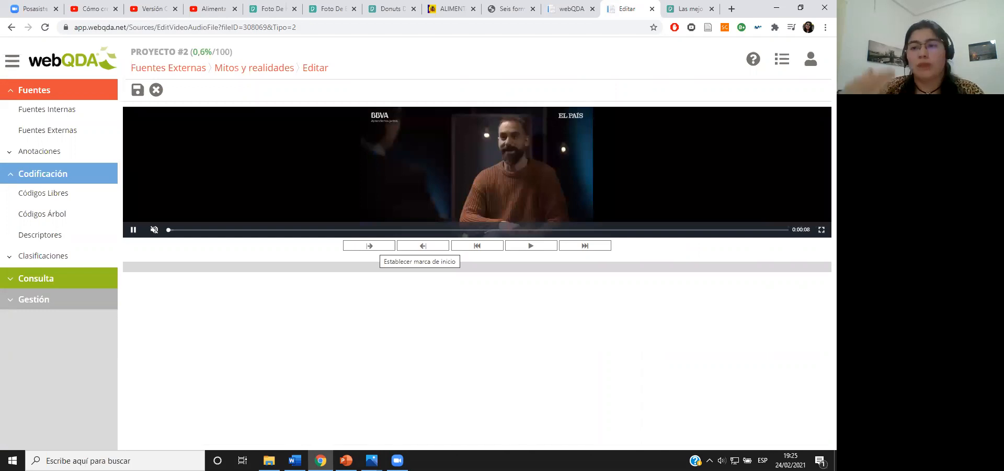
Mark the video segment from 00:00:19 to 00:02:09 and describe it as "Comentario 2"
left_click(367, 248)
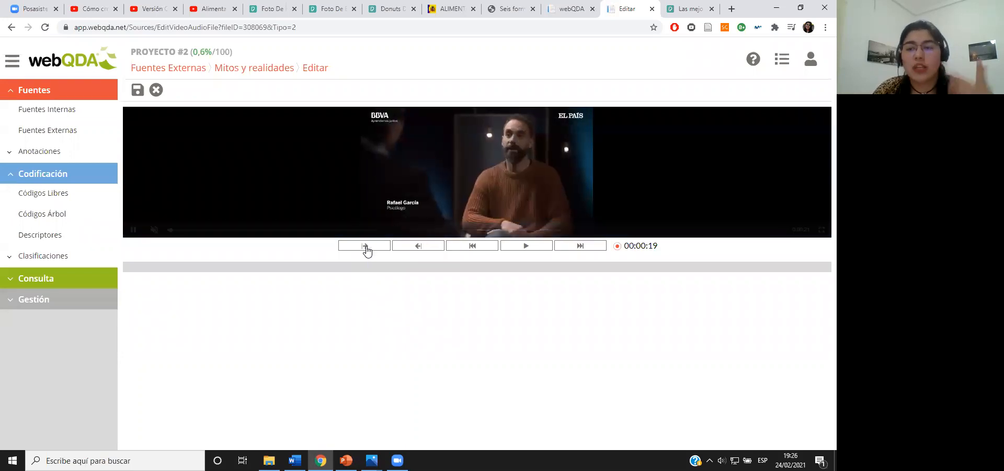
mouse_move(443, 235)
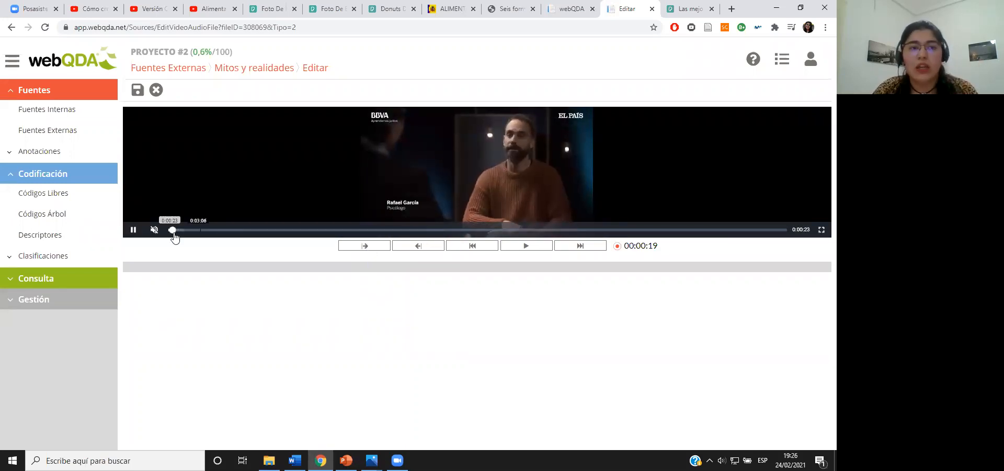
left_click_drag(172, 230, 189, 231)
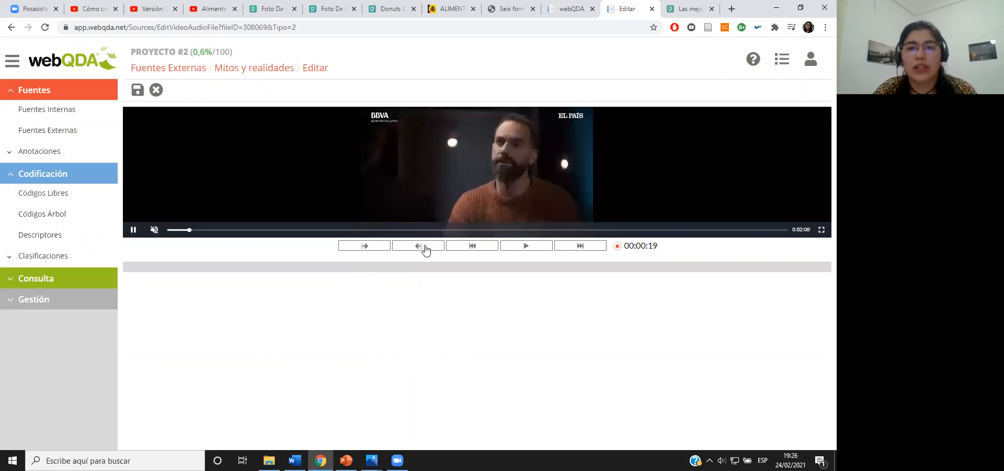
left_click(426, 248)
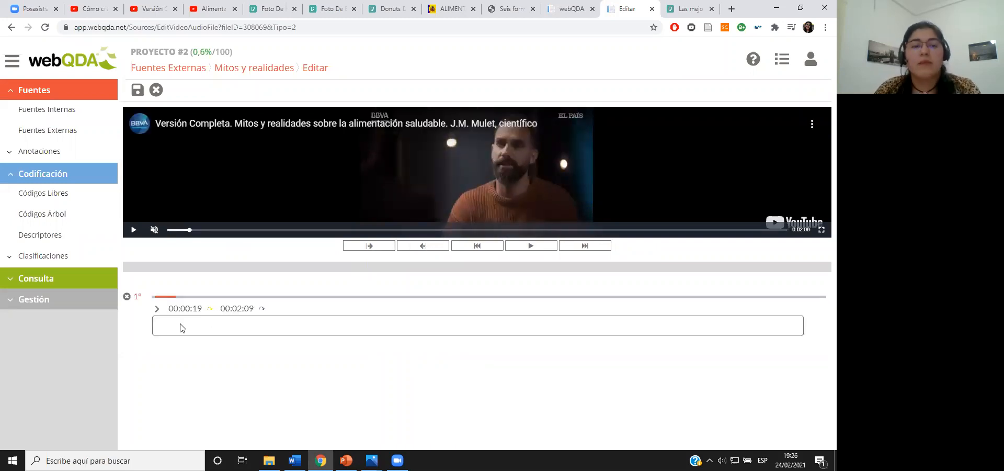
left_click(211, 330)
type("Comentario 2")
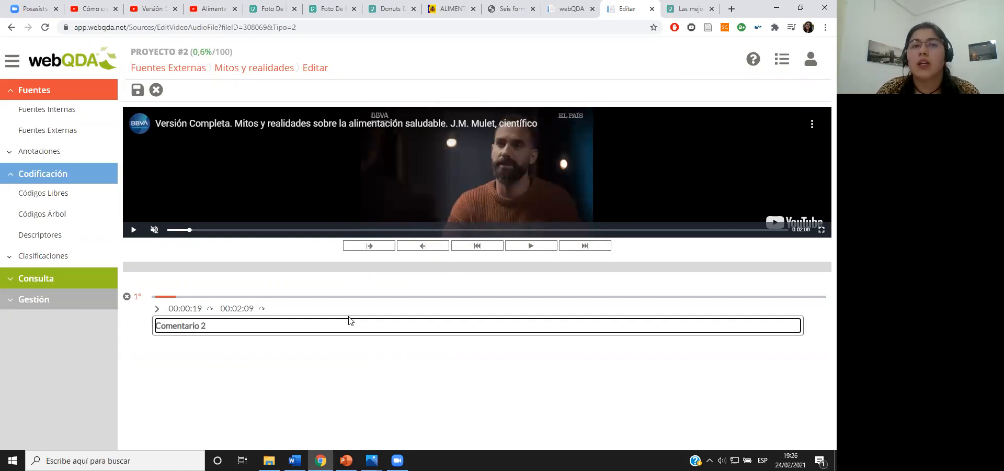
Mark a second video segment from 00:02:13 to 00:02:15, describe it as "Comentario 3", and save the edits
left_click(133, 231)
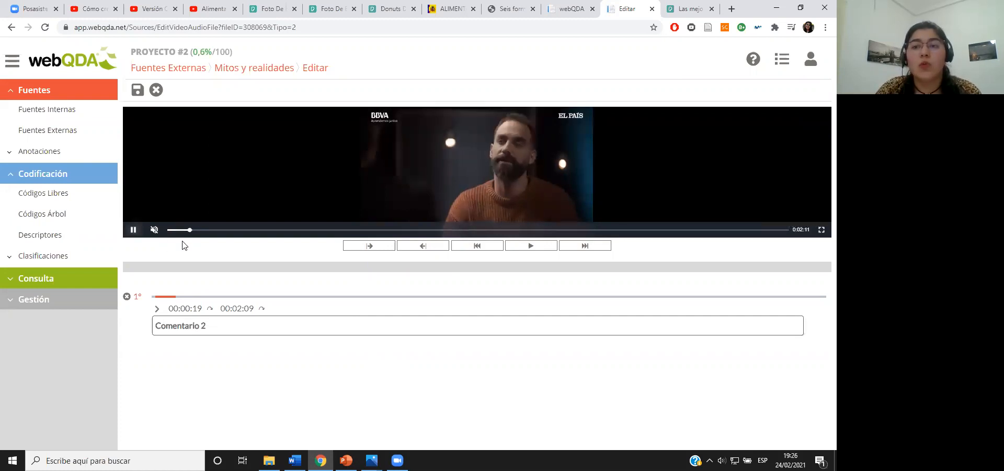
left_click(133, 230)
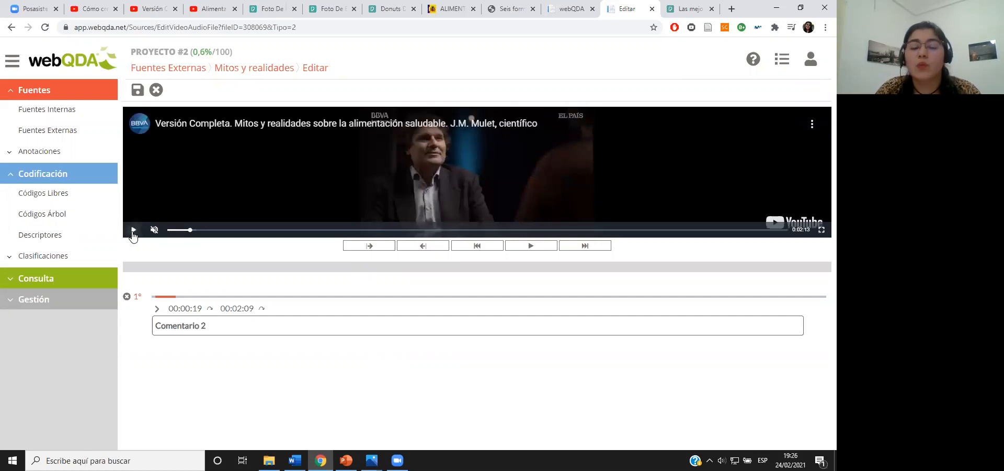
left_click(369, 246)
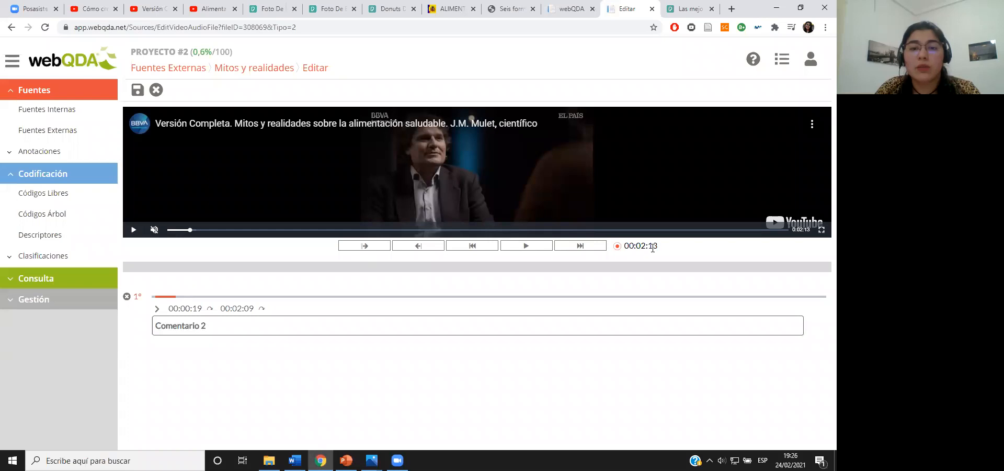
left_click(133, 230)
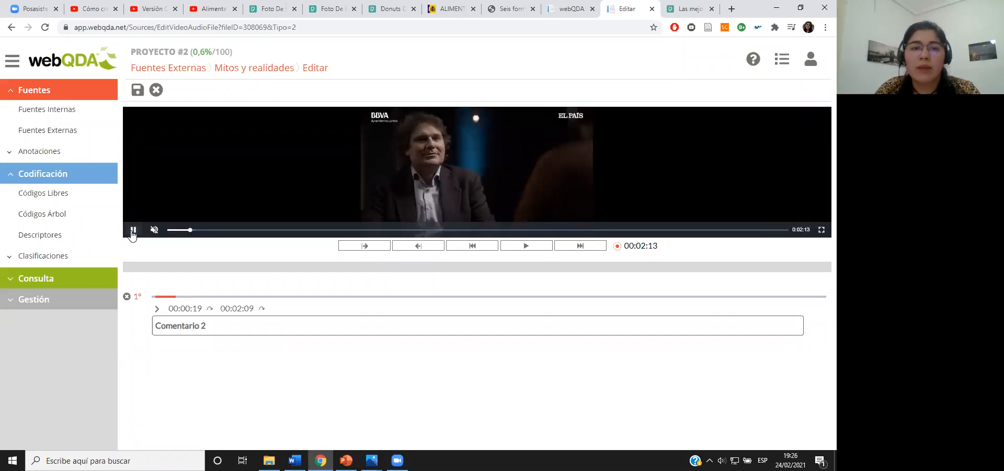
left_click(433, 247)
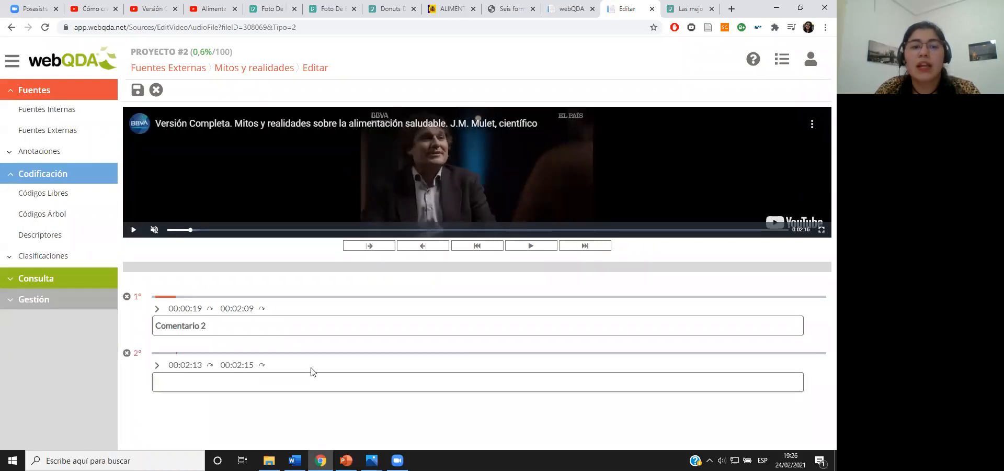
left_click(256, 385)
type("Comentario 3")
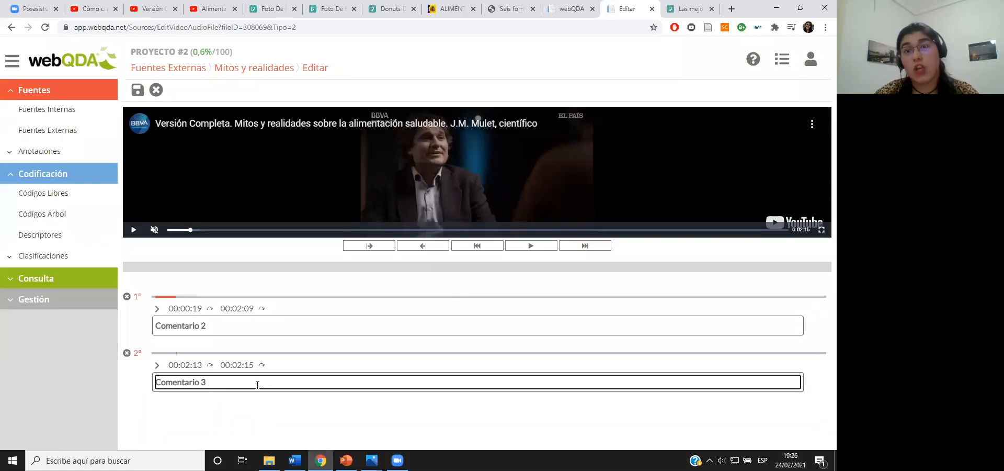
left_click(137, 90)
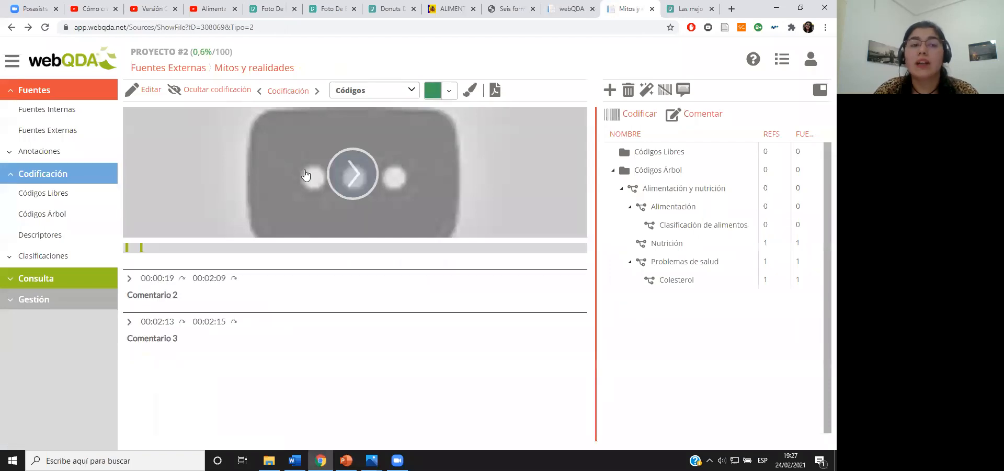
Code the segment texts Comentario 2 and Comentario 3 with Clasificación de alimentos
left_click_drag(178, 296, 128, 296)
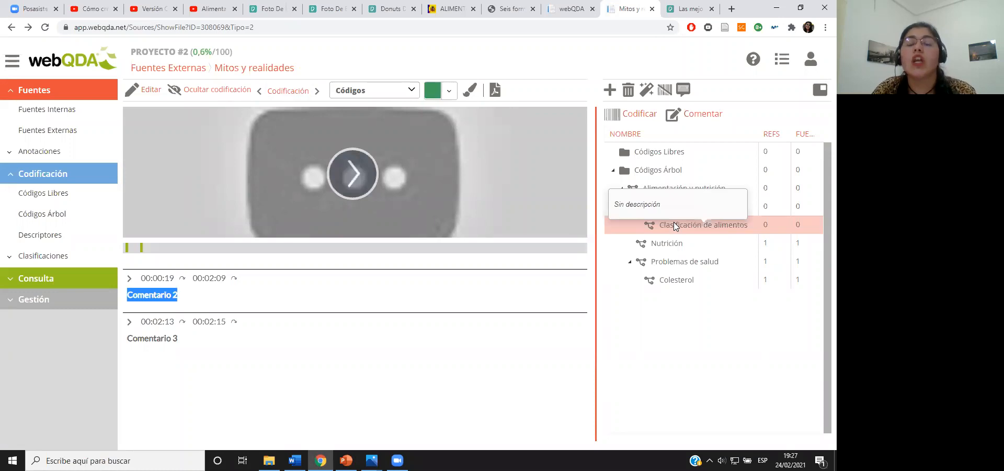
left_click(642, 116)
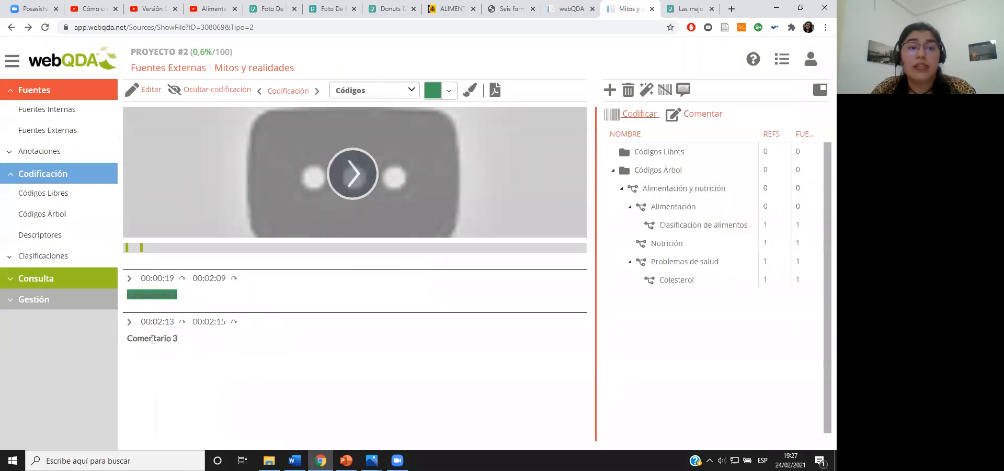
left_click_drag(178, 338, 129, 340)
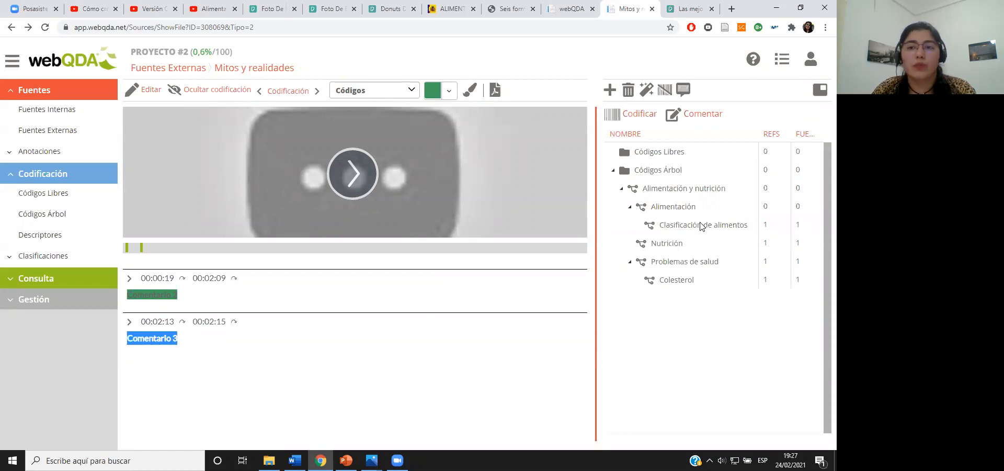
left_click(642, 117)
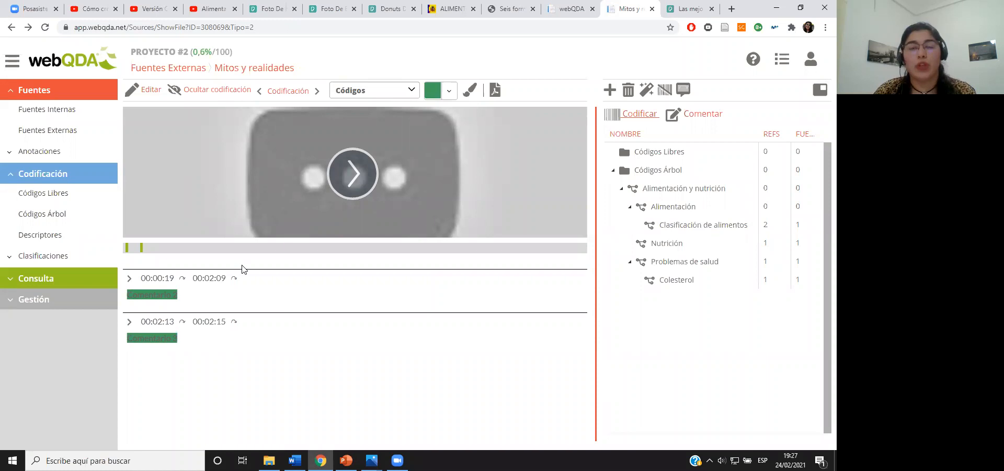
Open the external image source Ensalada for editing
left_click(43, 133)
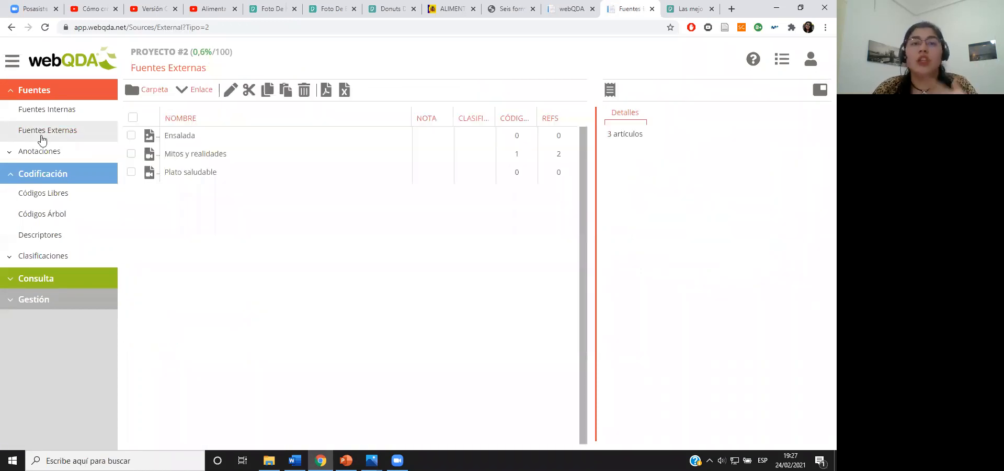
double_click(191, 137)
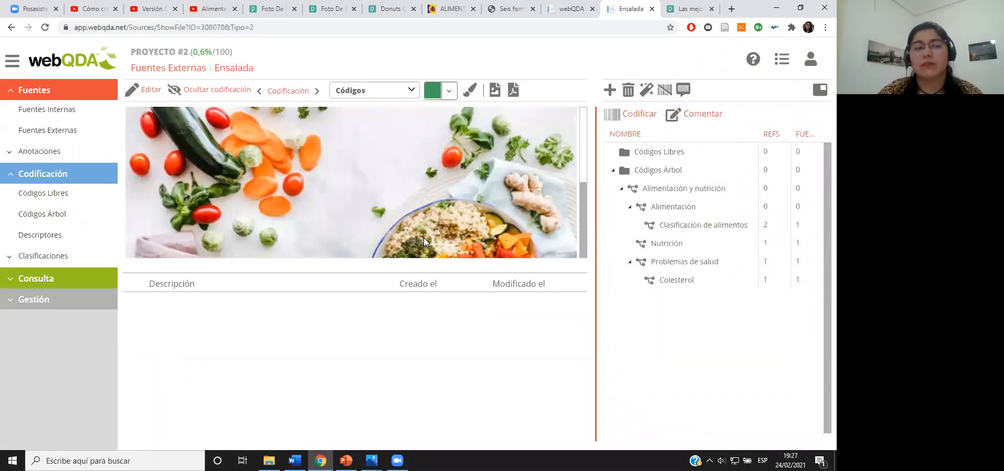
left_click(61, 135)
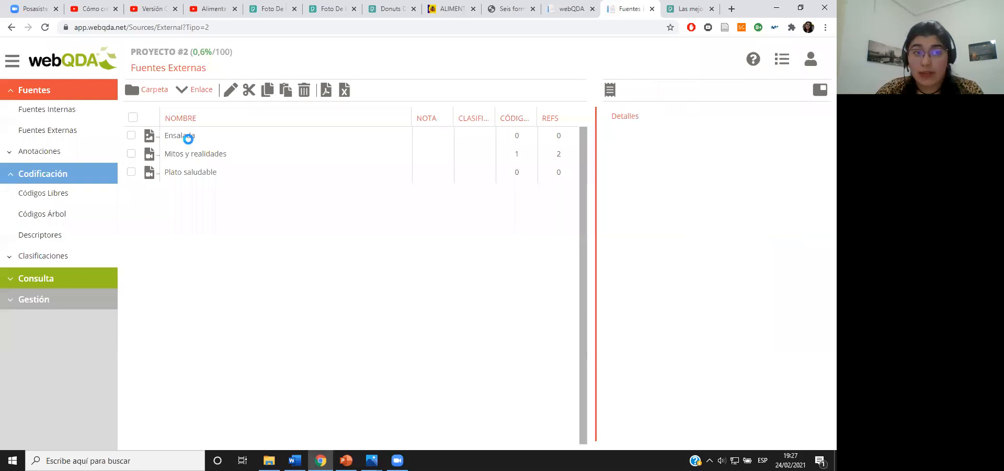
double_click(188, 136)
left_click(150, 90)
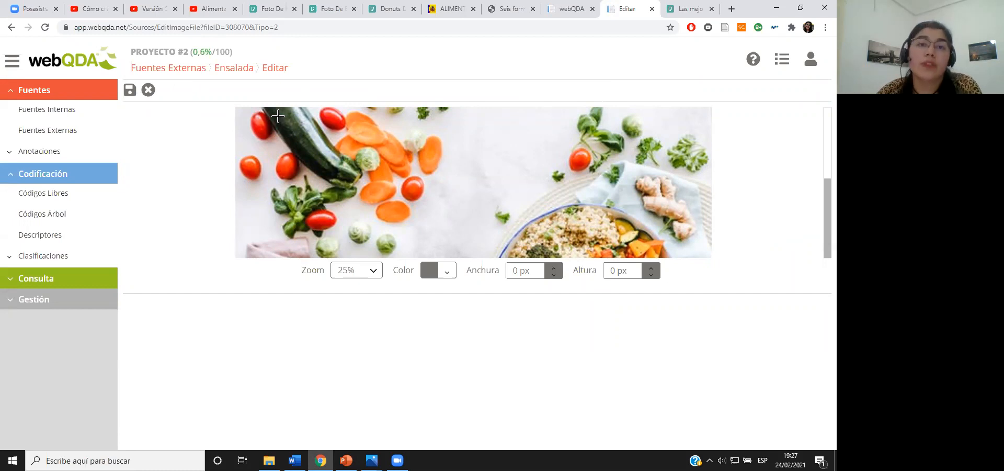
Mark a region of about 204 × 105 px over the zucchini and carrots and describe it as "Comentario 4"
left_click_drag(247, 115, 330, 198)
left_click_drag(403, 204, 443, 215)
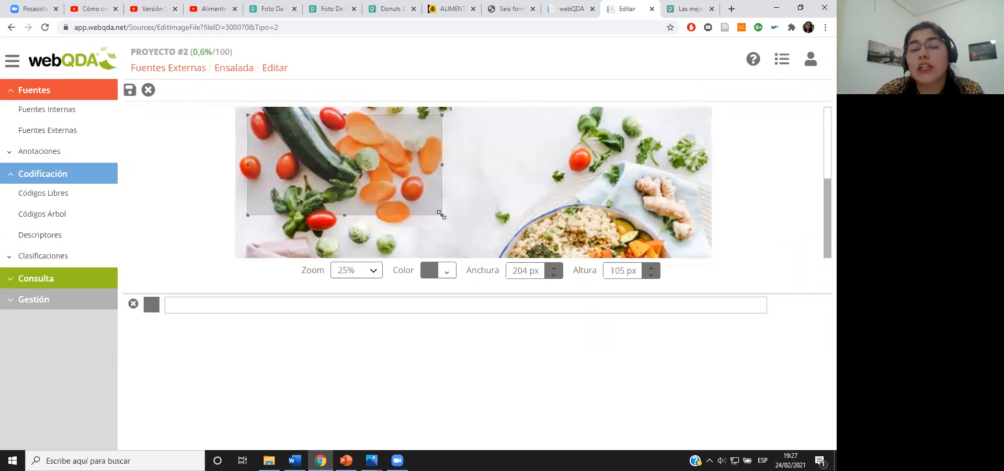
left_click(256, 305)
type("C")
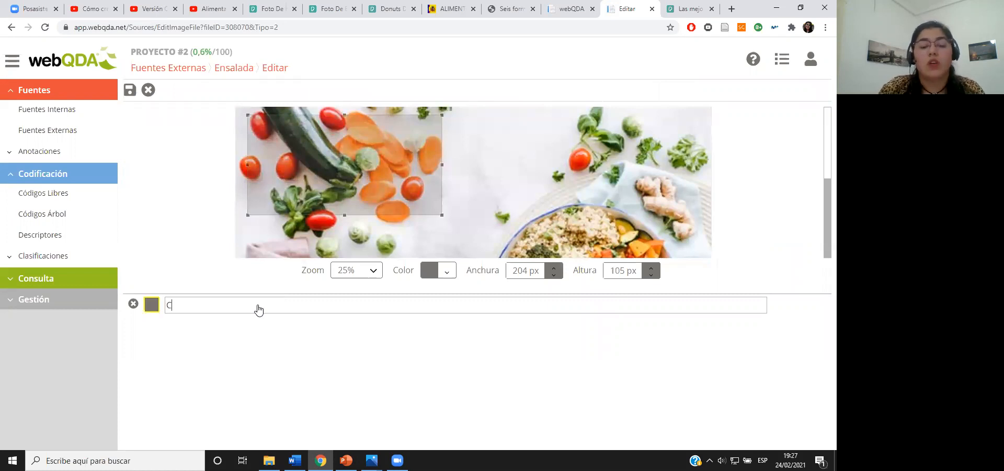
type("omentario 4")
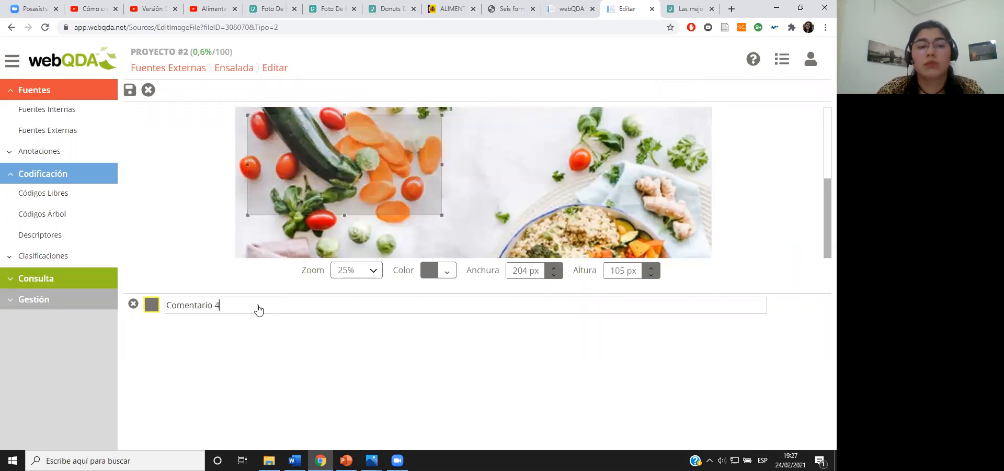
Mark a region of about 85 × 62 px around the single tomato above the bowl and describe it as "Comentario 5"
mouse_move(555, 150)
left_mouse_down()
mouse_move(565, 181)
mouse_move(637, 210)
left_mouse_up()
left_click(243, 328)
type("Comentario 5")
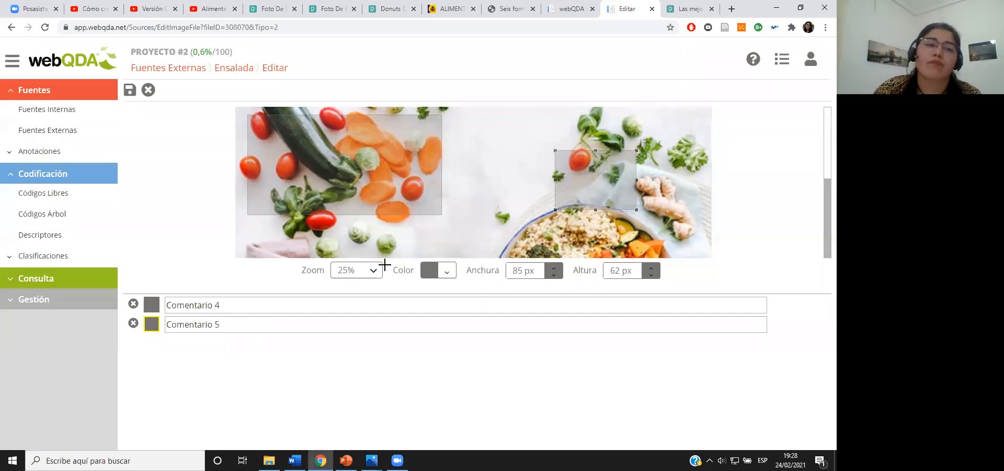
Review the two marked regions on the Ensalada image and save the edited source
scroll(478, 186, "up", 5)
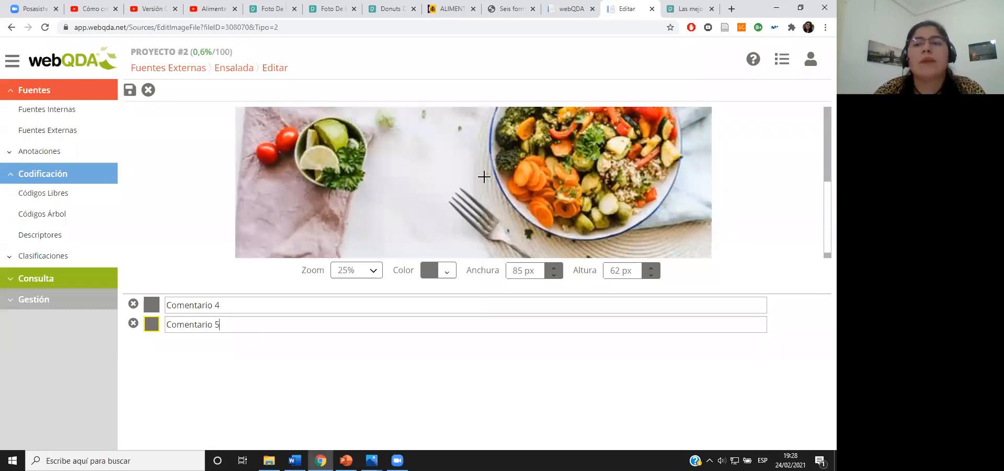
scroll(486, 188, "down", 5)
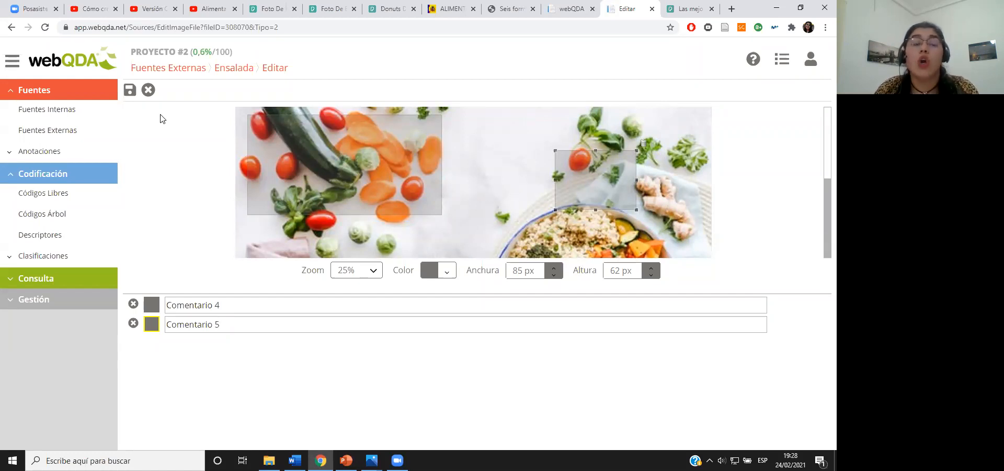
left_click(130, 93)
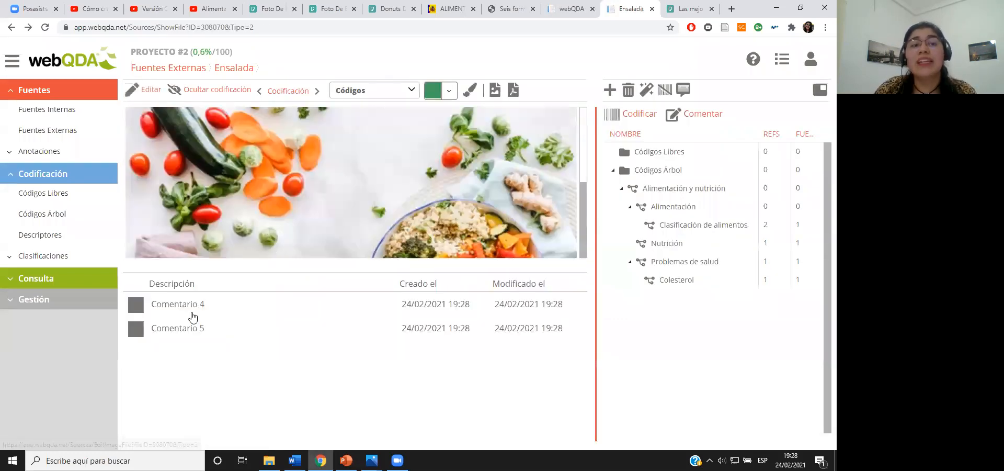
Code the region description Comentario 4 with the tree code Alimentación
left_click_drag(210, 309, 149, 305)
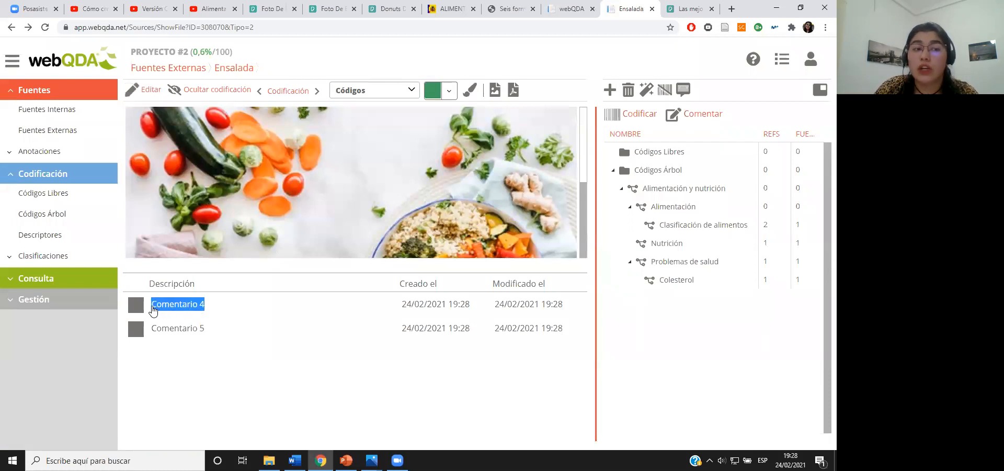
left_click(671, 208)
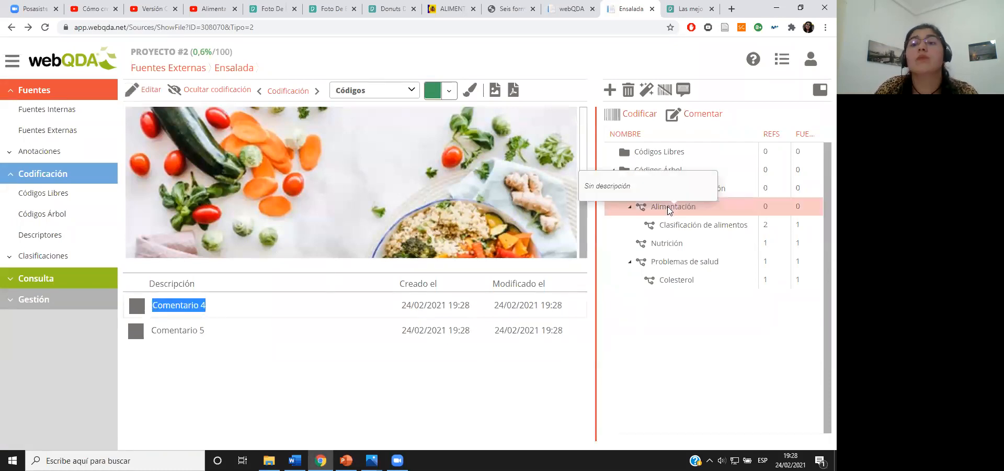
left_click(647, 118)
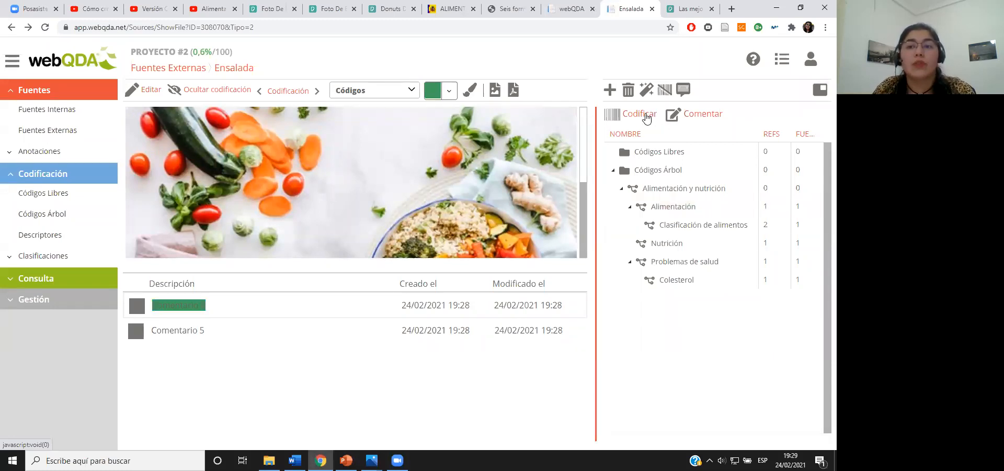
left_click(704, 115)
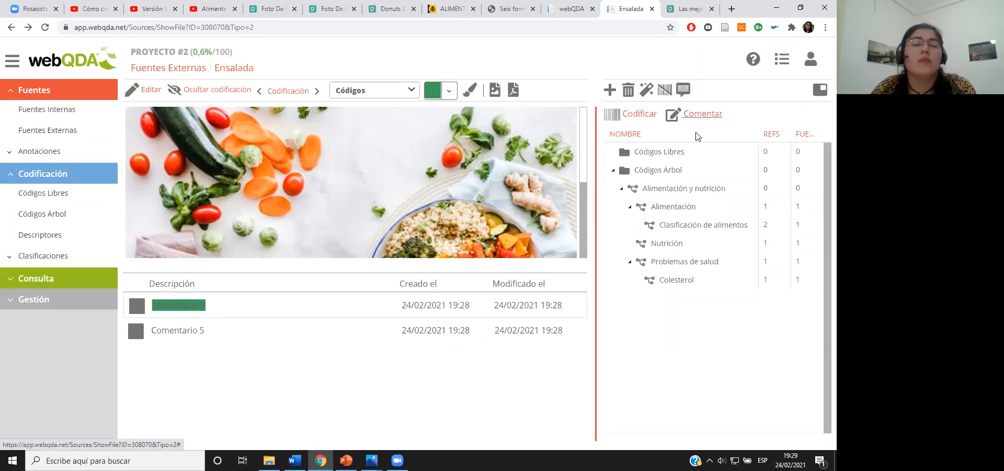
left_click(429, 341)
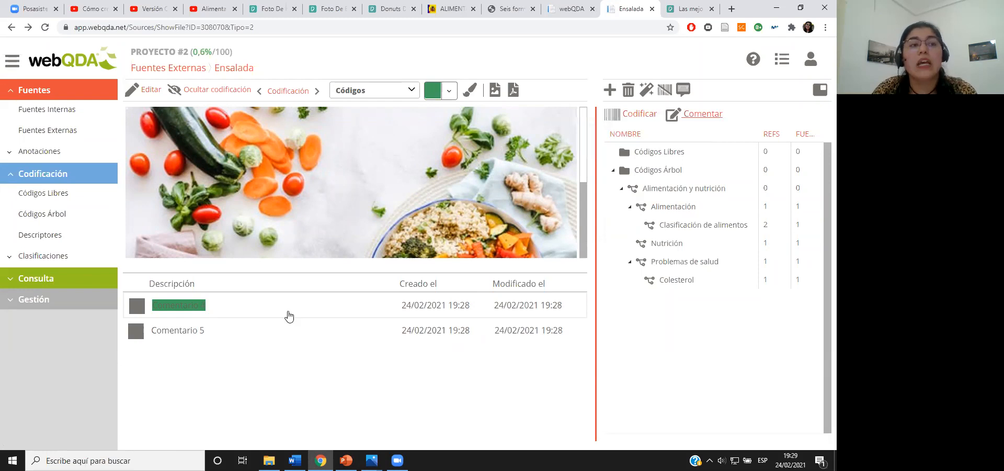
View the tree codes as a circle graph, focusing on Alimentación y nutrición, and return to the code list
left_click(55, 111)
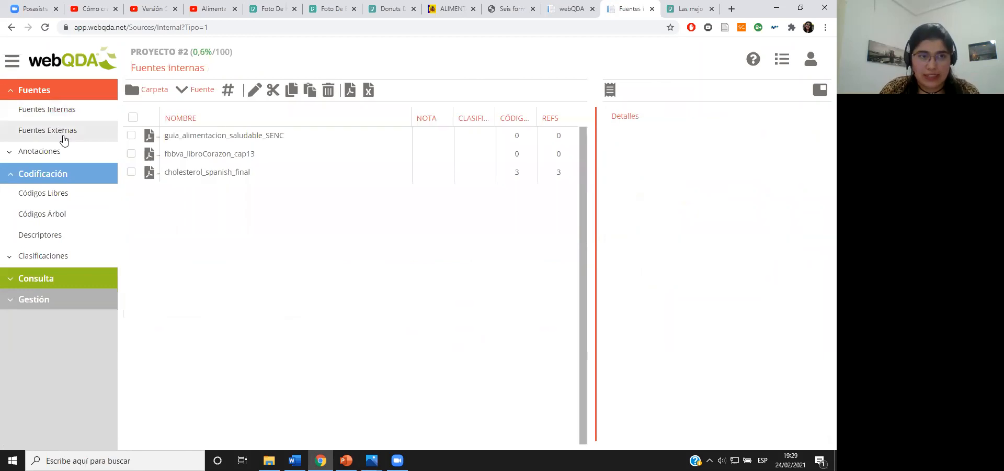
left_click(64, 140)
left_click(61, 218)
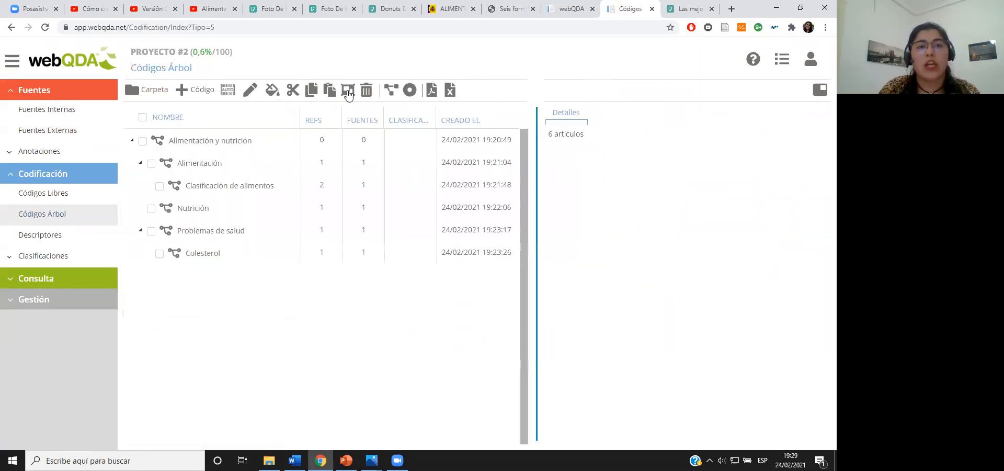
left_click(409, 90)
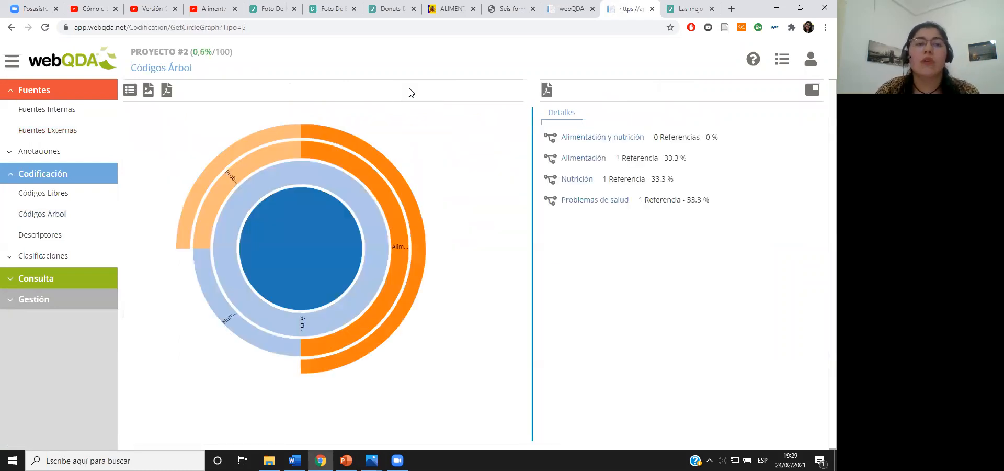
mouse_move(402, 239)
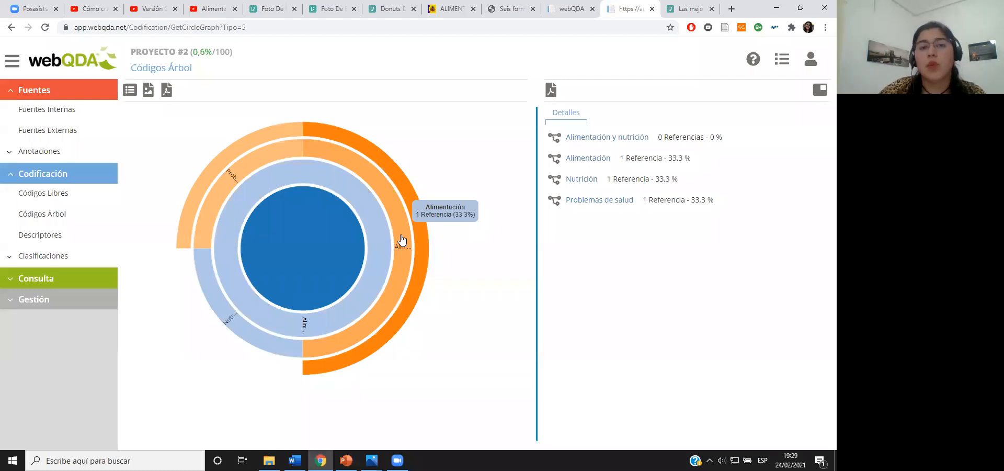
left_click(379, 238)
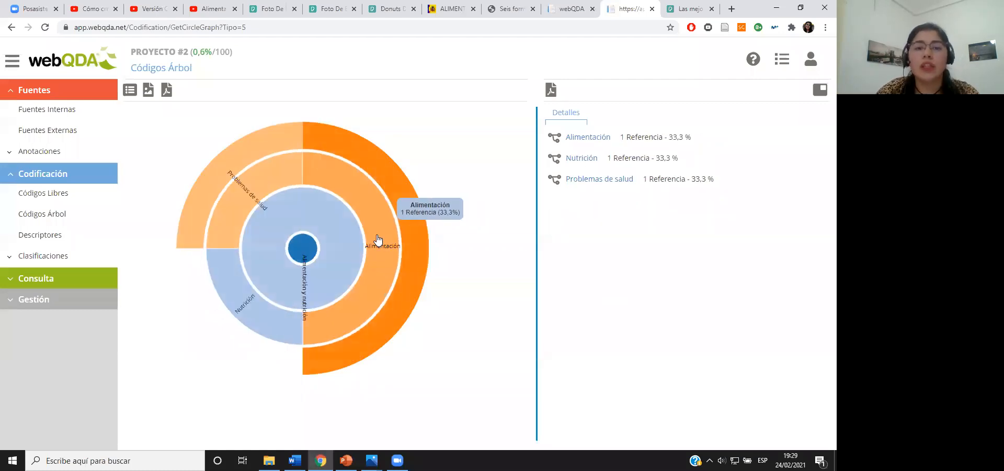
left_click(306, 252)
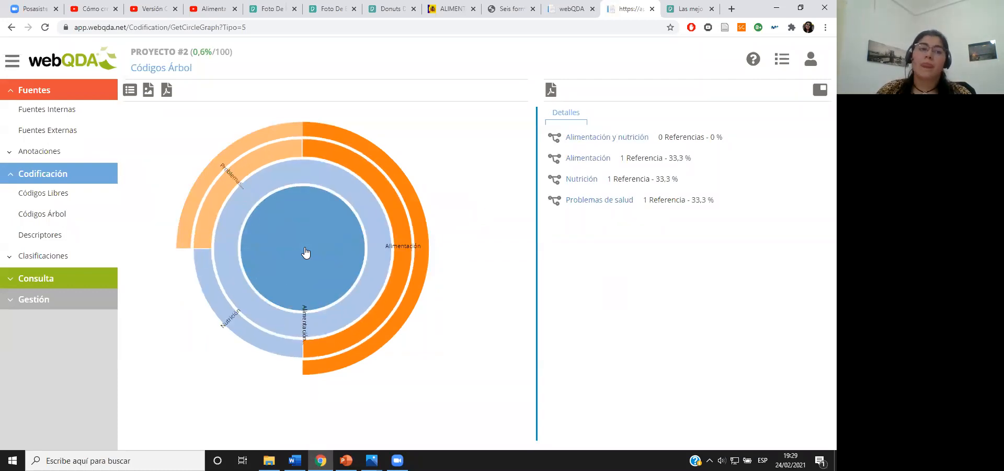
left_click(85, 212)
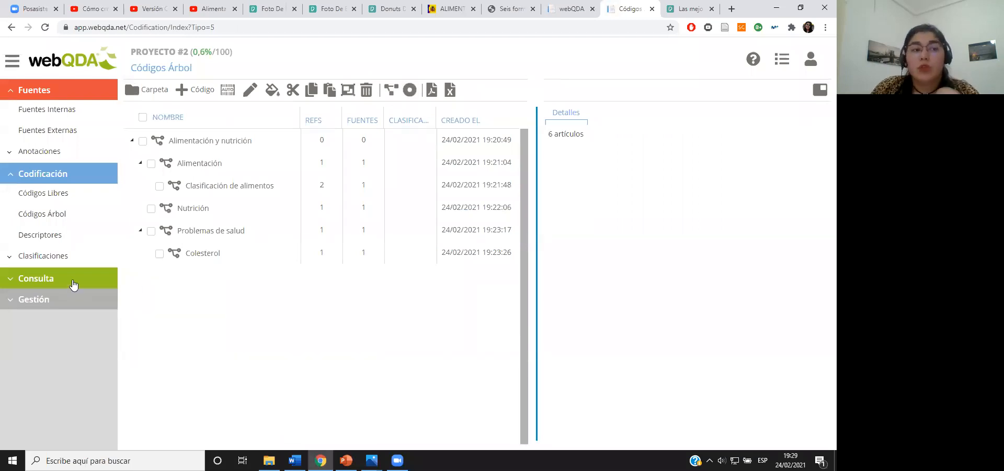
Start creating a new Palabras más Frecuentes query in the Consulta section
left_click(10, 175)
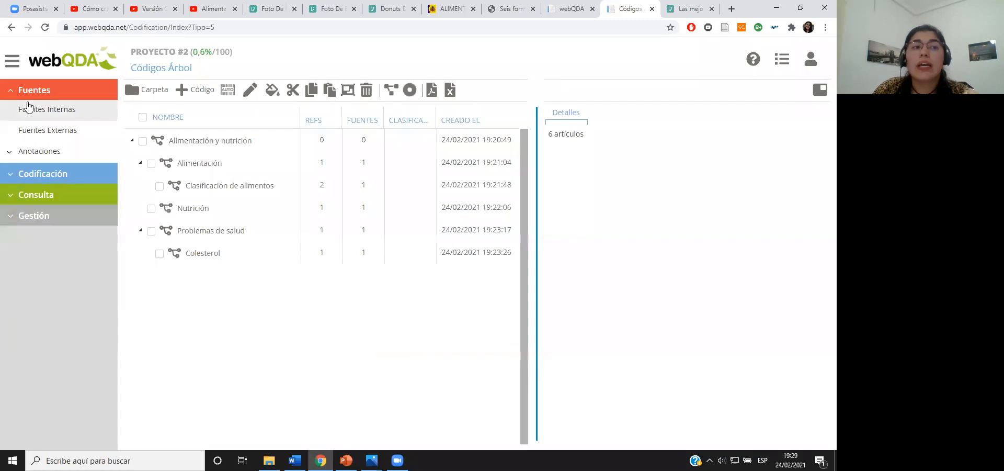
left_click(12, 92)
left_click(36, 132)
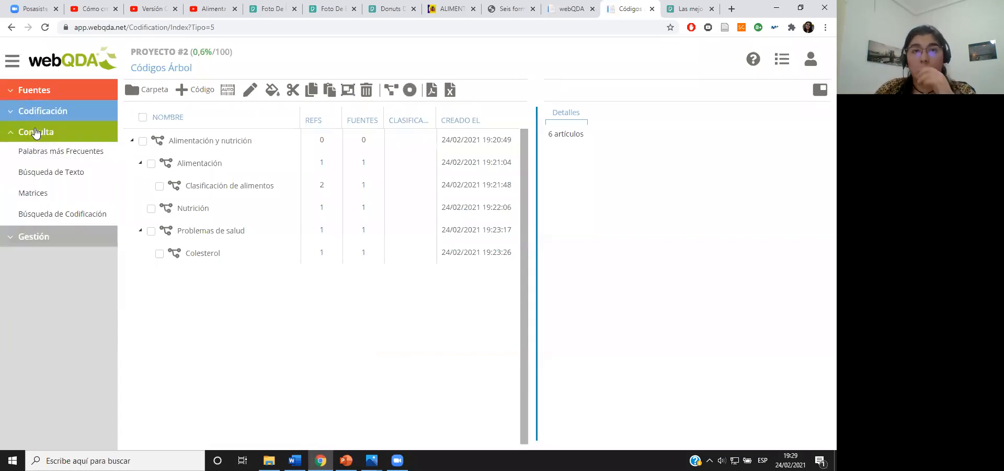
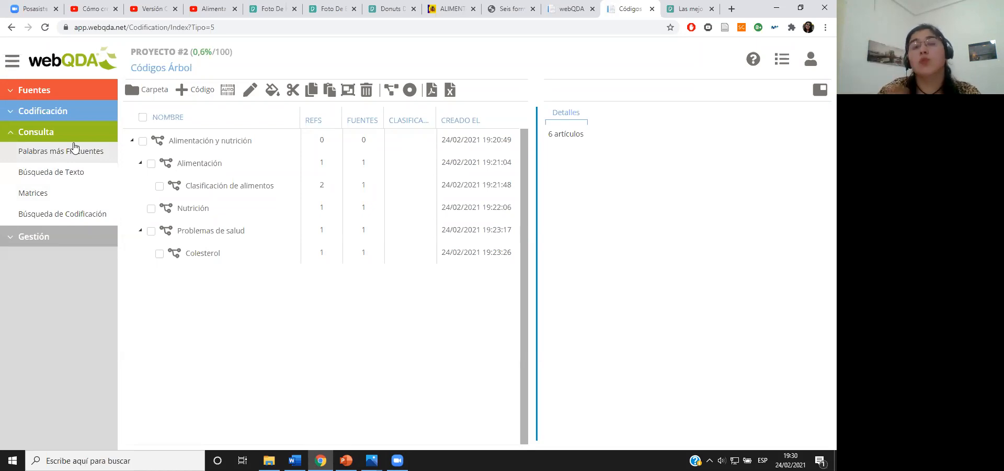
left_click(73, 152)
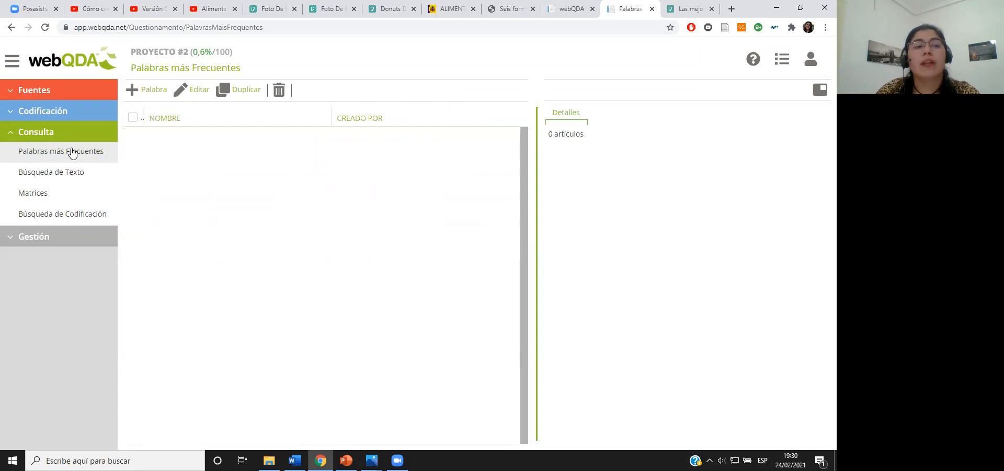
left_click(150, 90)
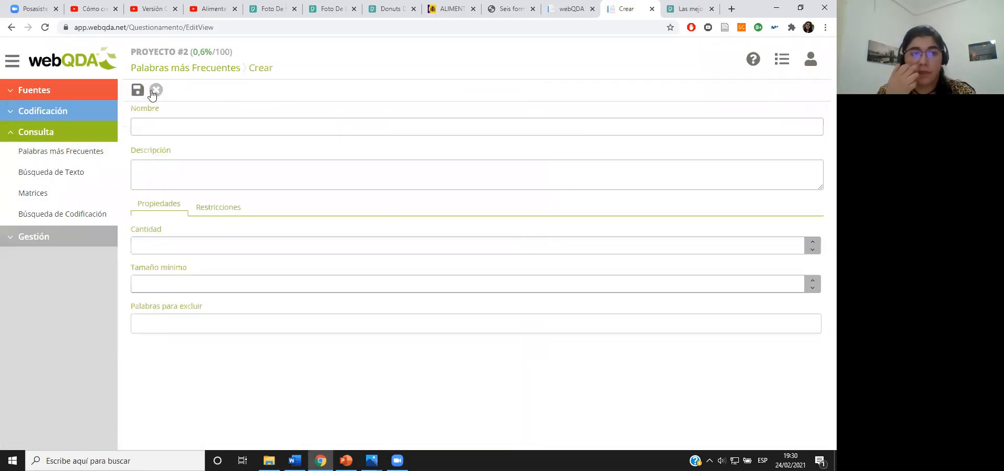
left_click(155, 91)
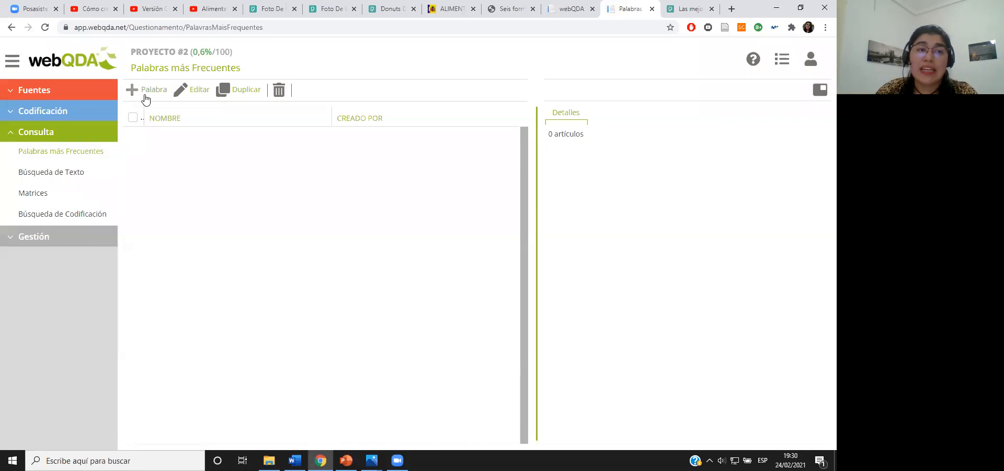
left_click(136, 91)
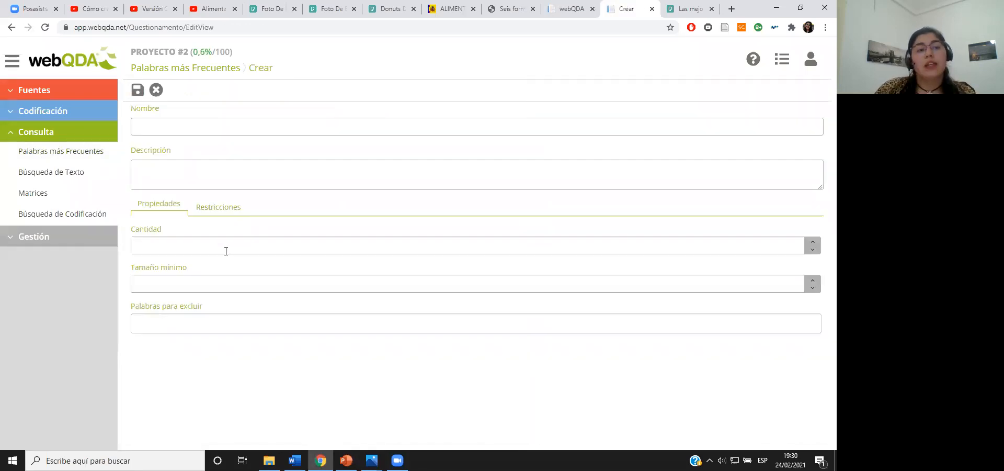
Set the query's Cantidad to 80 words and its Tamaño mínimo to 4 characters
left_click(228, 244)
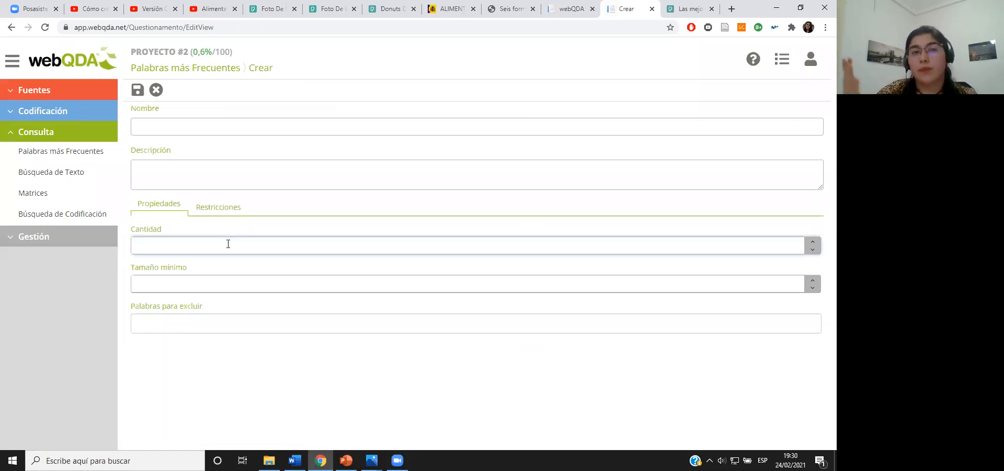
type("80")
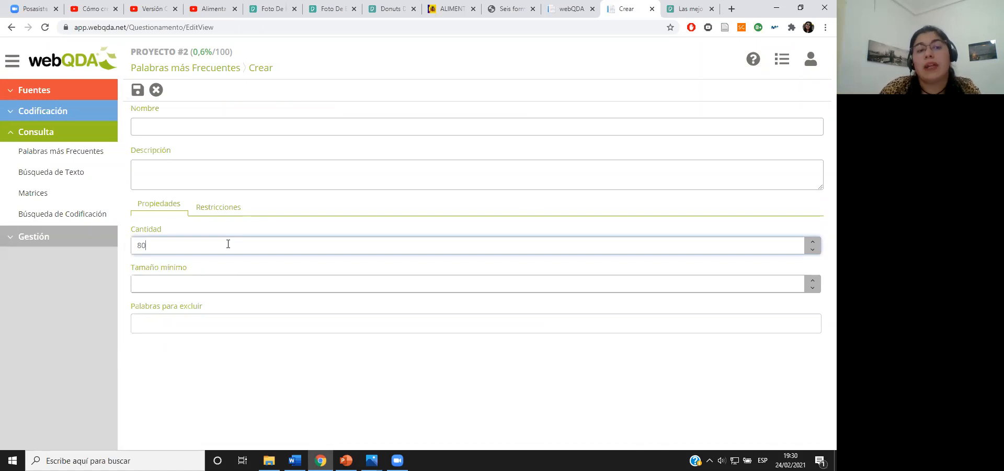
left_click(233, 287)
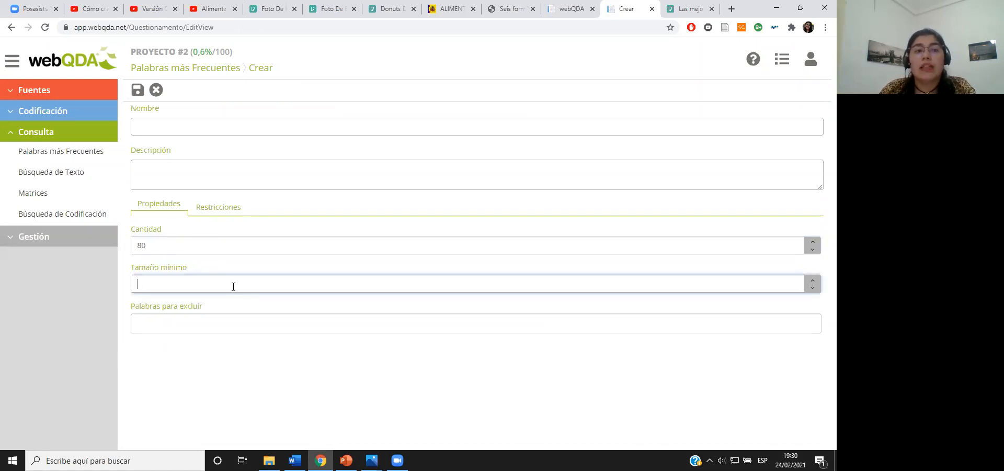
type("4")
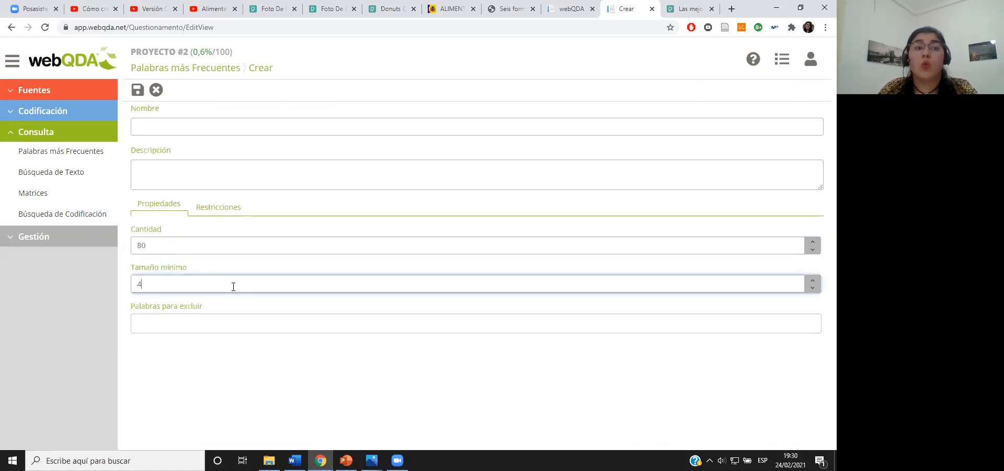
Restrict the query to the internal sources cholesterol_spanish_final, fbbva_libroCorazon_cap13 and guia_alimentacion_saludable_SENC
left_click(227, 212)
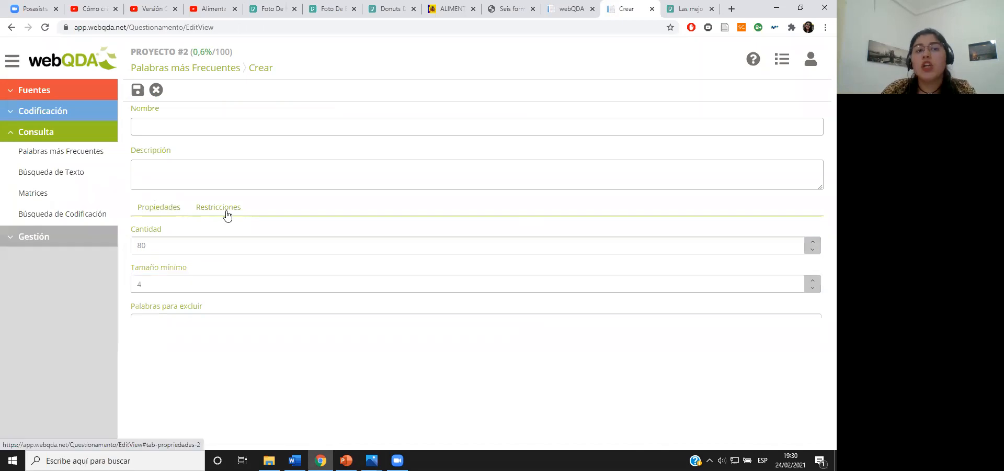
left_click(137, 235)
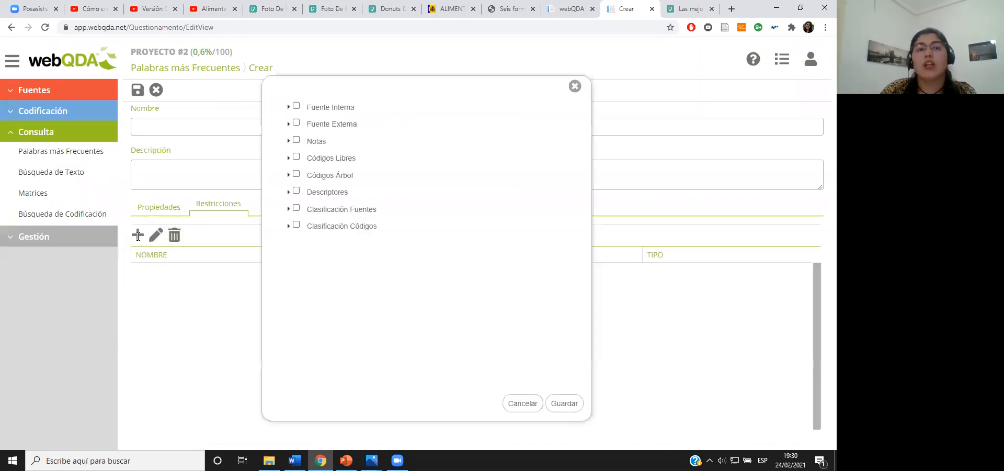
left_click(288, 107)
left_click(296, 105)
left_click(304, 122)
left_click(304, 140)
left_click(305, 157)
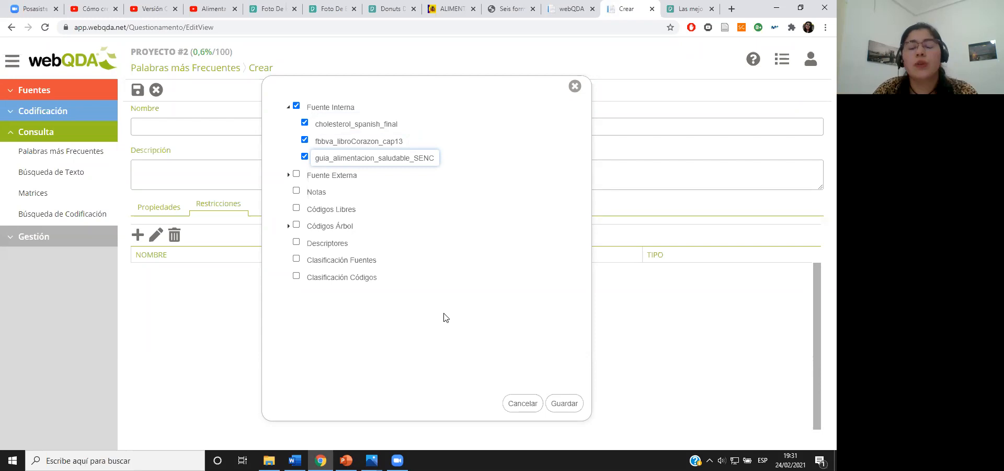
left_click(570, 401)
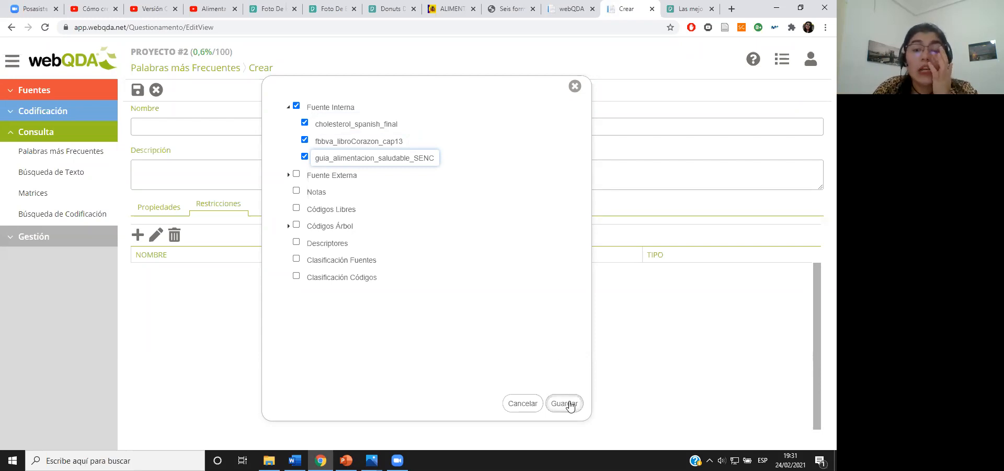
Name the word-frequency query "80x4" and save it
left_click(157, 207)
left_click(164, 126)
type("80x4")
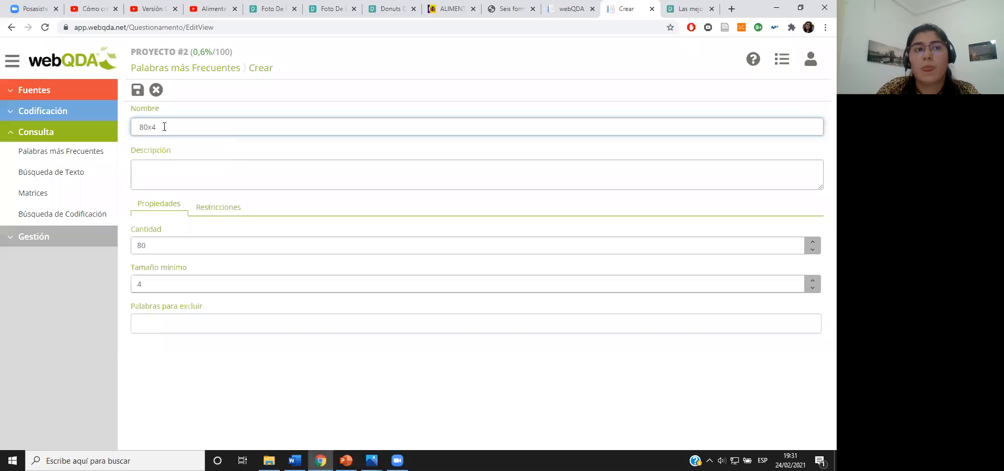
left_click(137, 89)
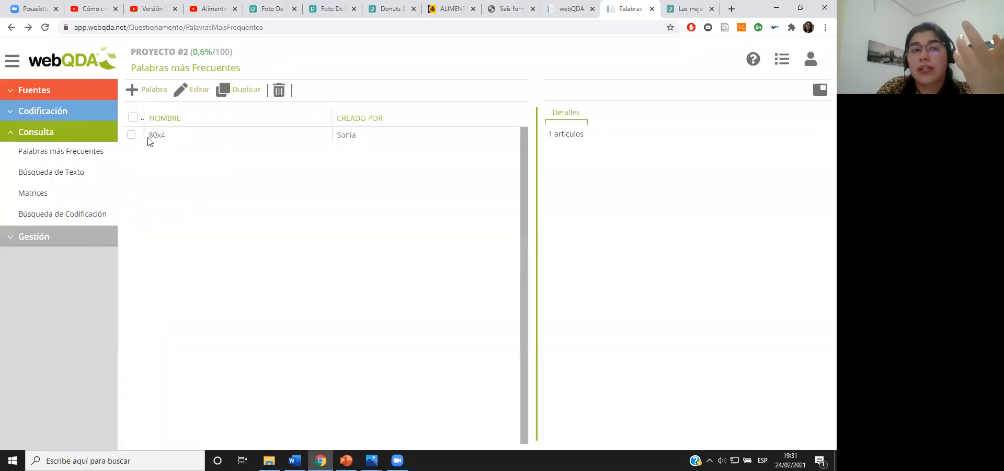
Exclude the words para, como, página, también and entre from the 80x4 query results and request a word cloud
double_click(155, 136)
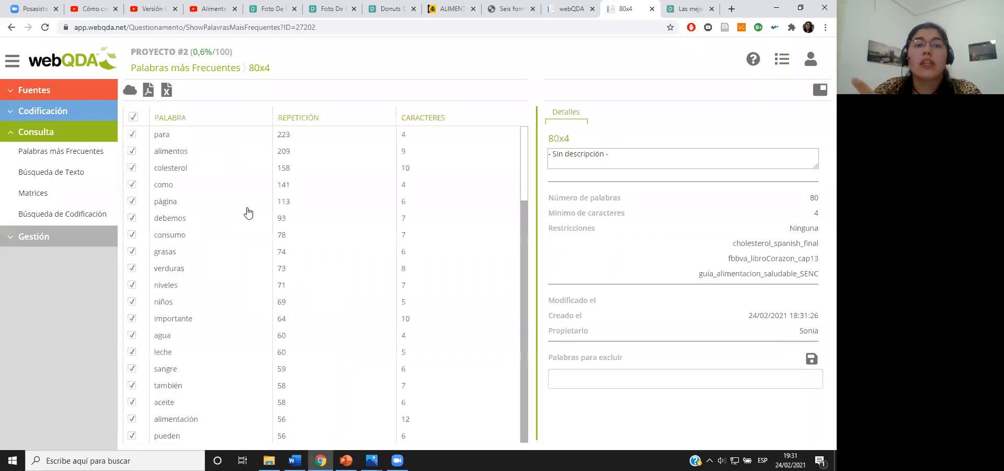
left_click(132, 135)
left_click(132, 184)
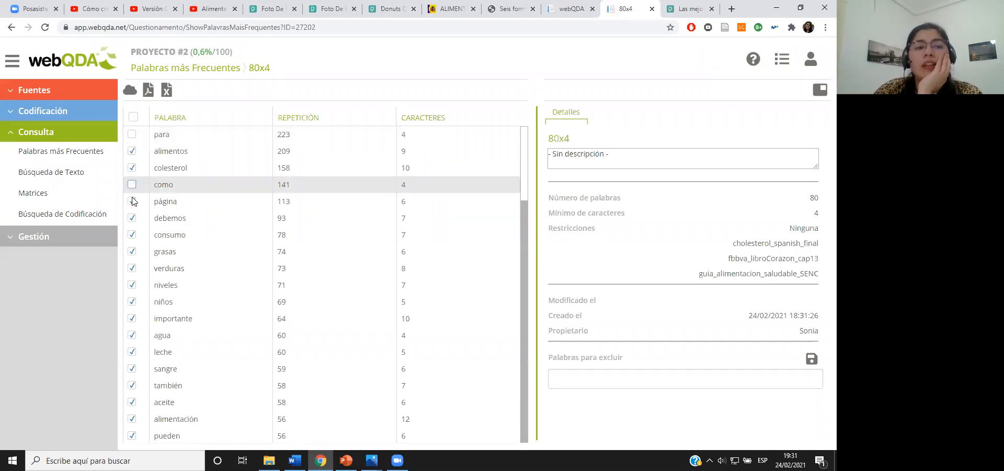
left_click(132, 202)
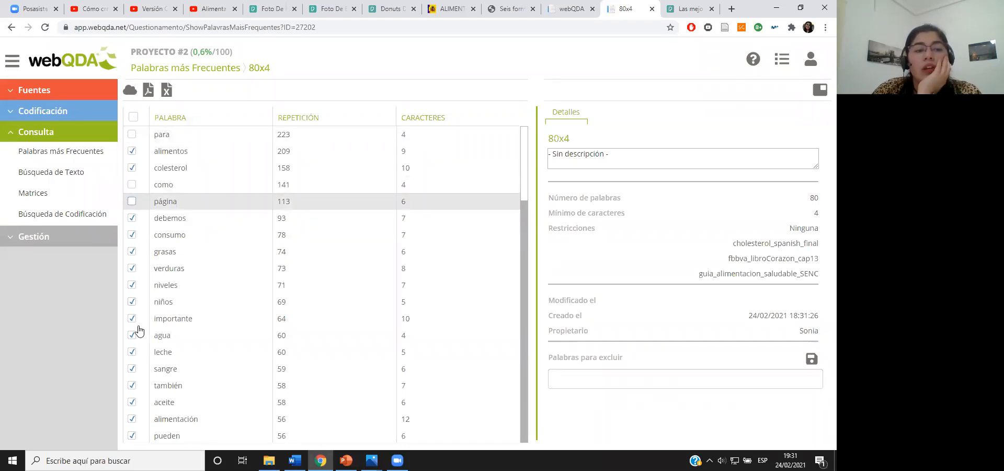
left_click(132, 386)
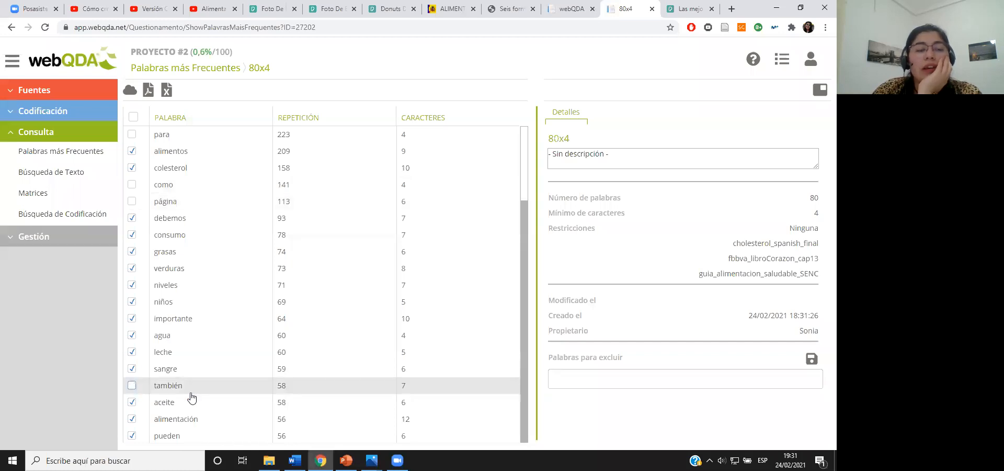
scroll(188, 396, "down", 2)
left_click(132, 335)
scroll(132, 342, "down", 1)
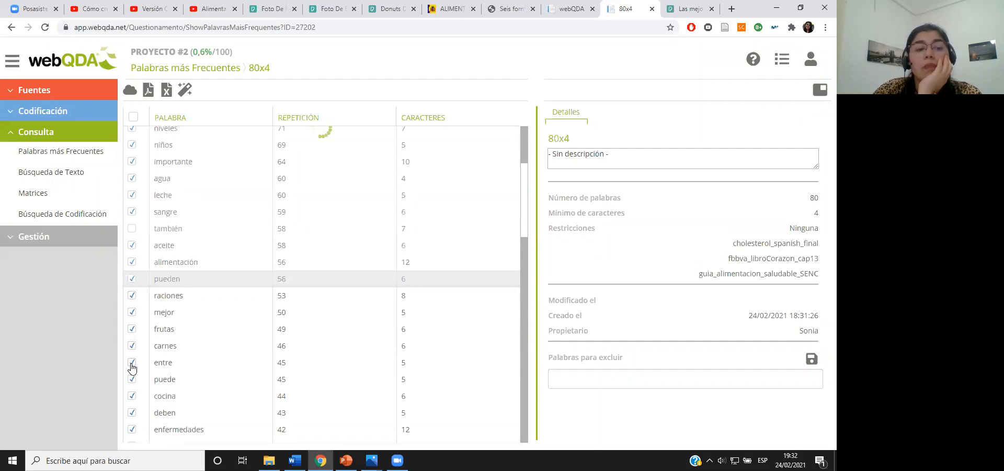
left_click(132, 364)
scroll(197, 326, "up", 3)
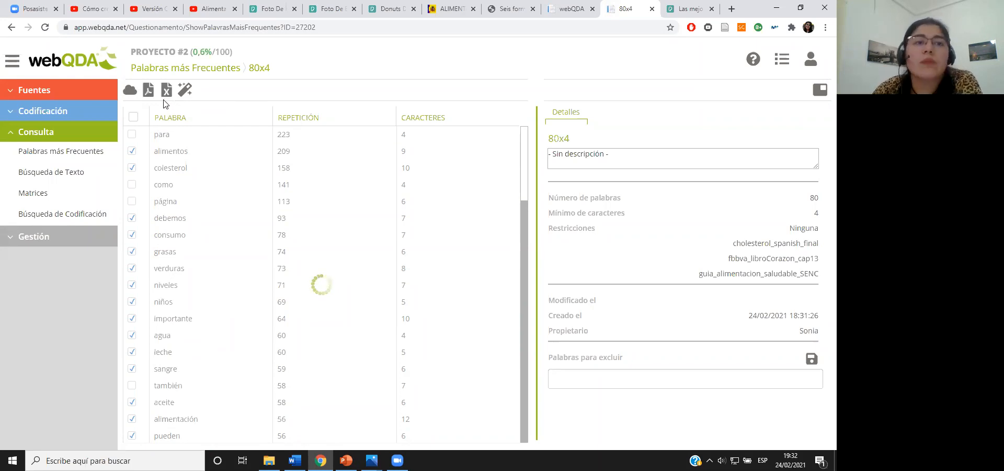
left_click(129, 90)
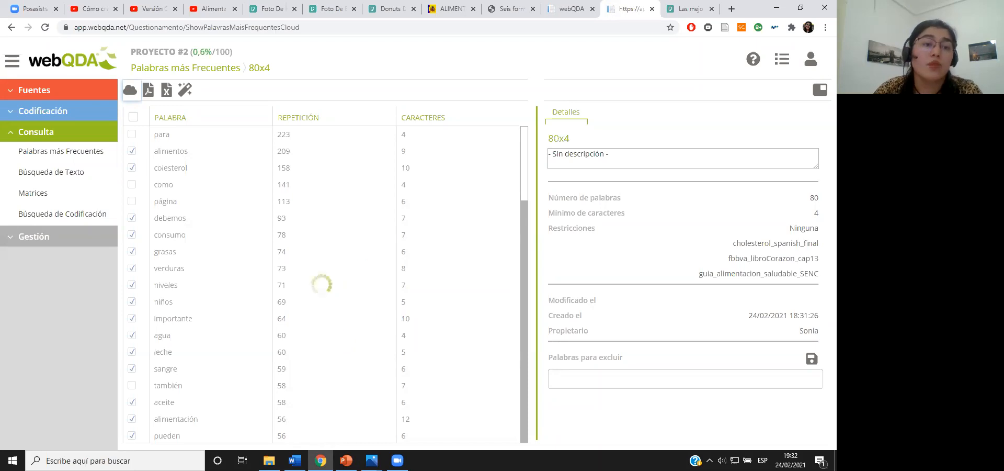
Switch to Fotos and view the saved word cloud image 50x5_alimentacion.png
left_click(372, 460)
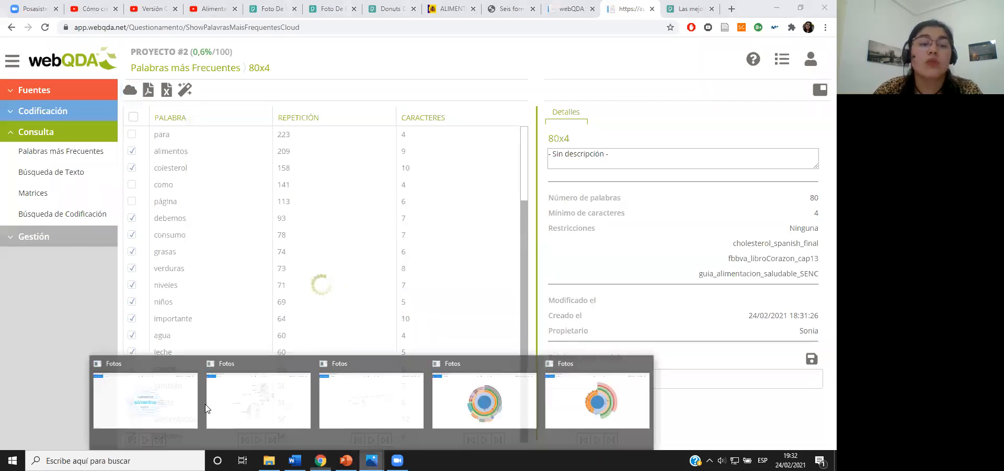
left_click(205, 405)
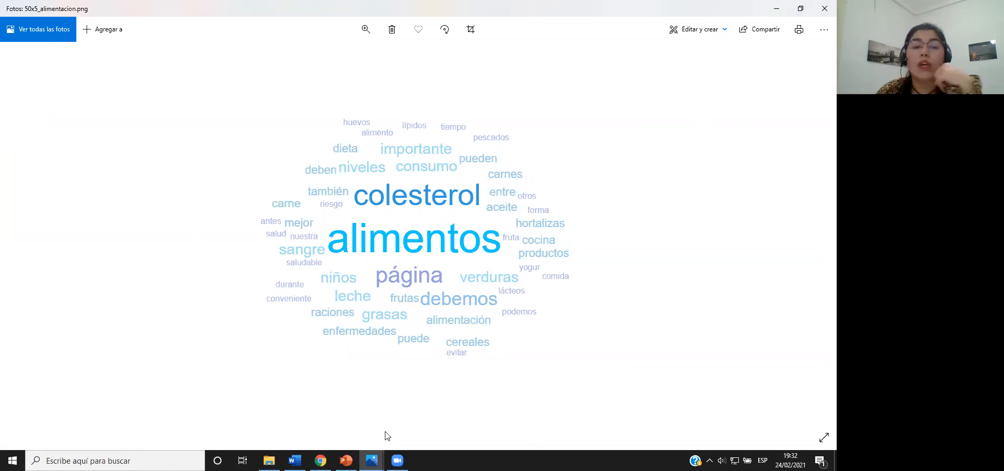
left_click(321, 461)
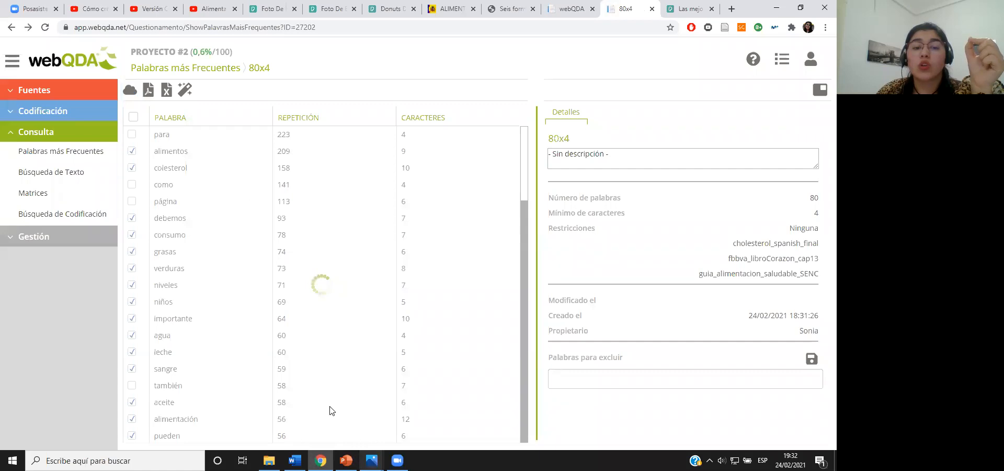
mouse_move(371, 461)
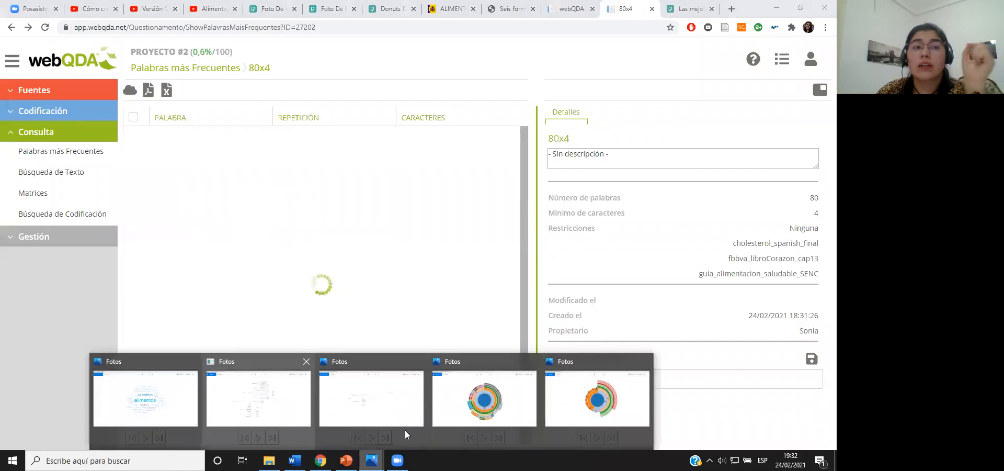
left_click(176, 387)
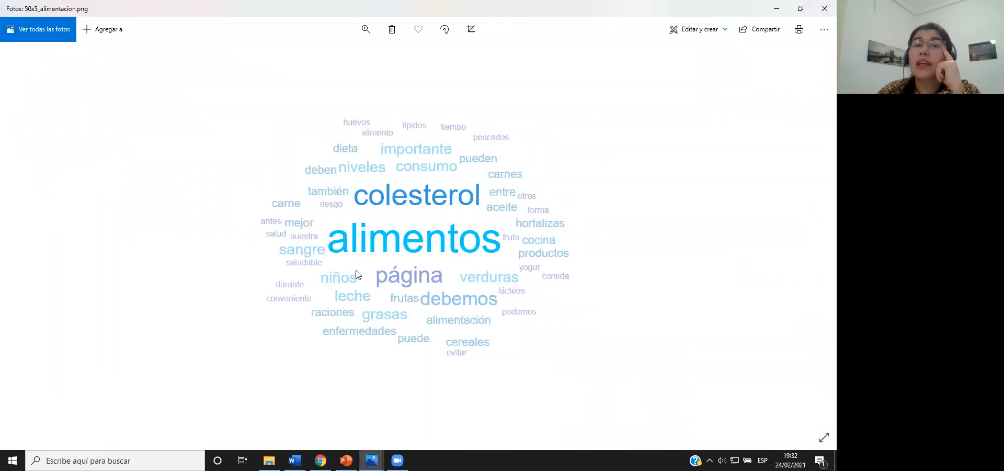
Return to webQDA in Chrome and generate the word cloud from the words still selected in the 80x4 query
left_click(321, 460)
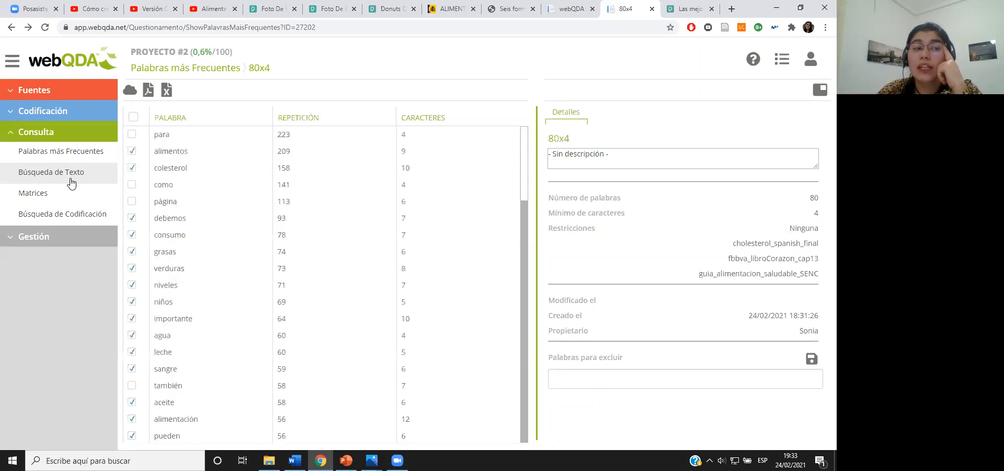
left_click(130, 90)
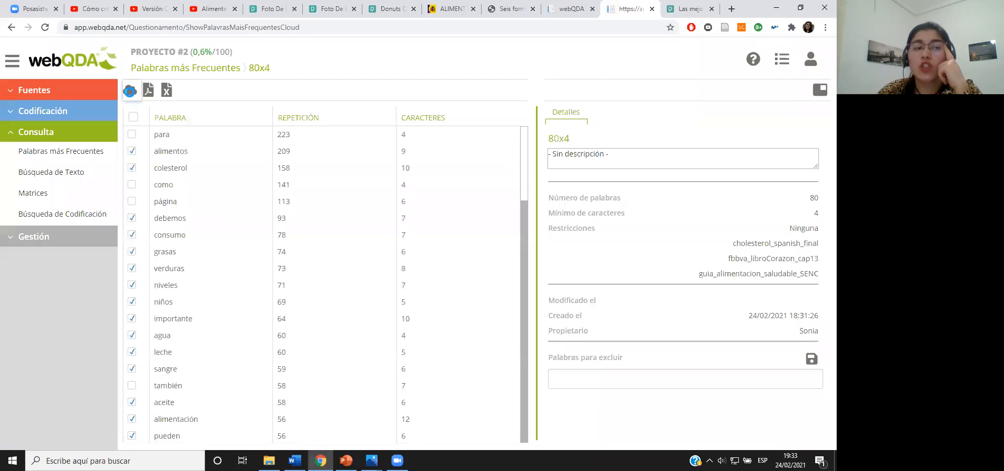
Go back to the project list, reopen Proyecto #2 and open its Búsqueda de Texto section
left_click(62, 179)
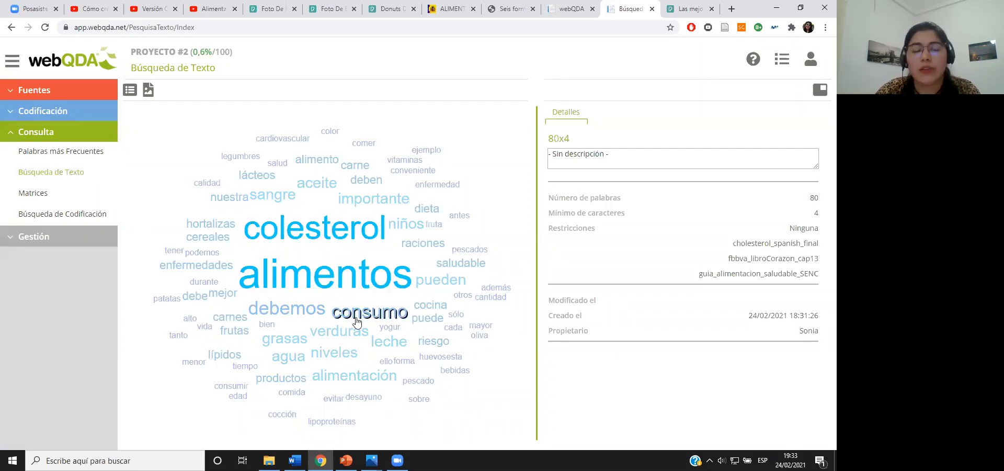
left_click(227, 27)
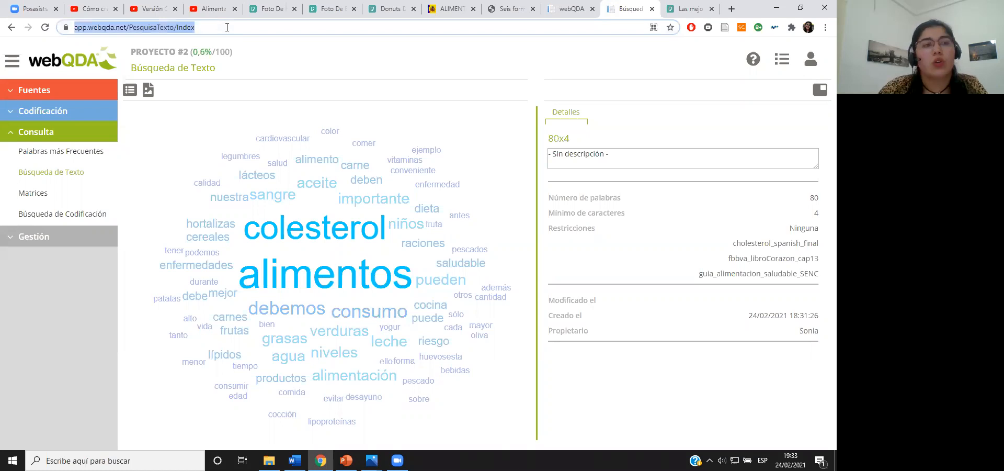
left_click(82, 63)
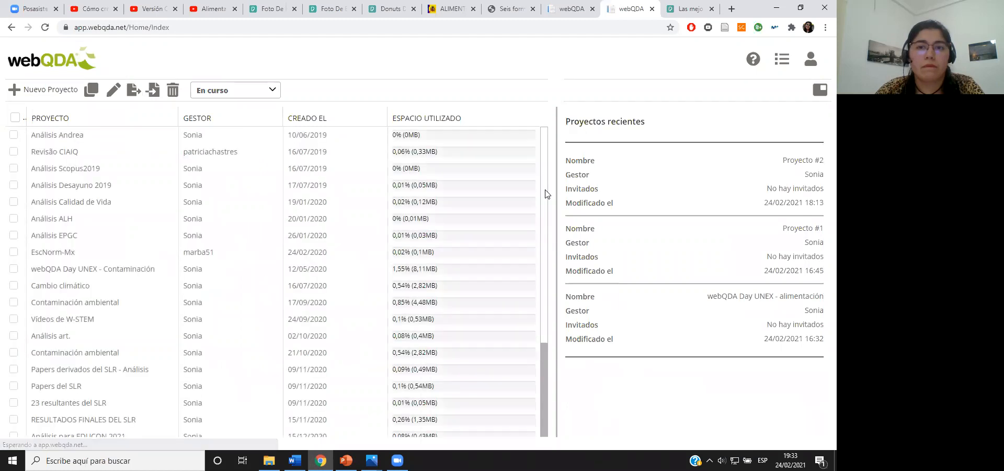
left_click(62, 436)
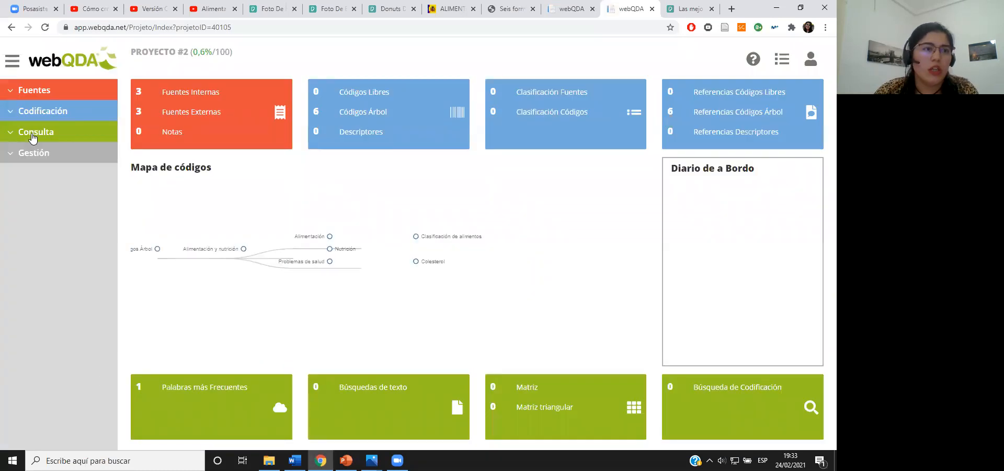
left_click(33, 135)
left_click(44, 173)
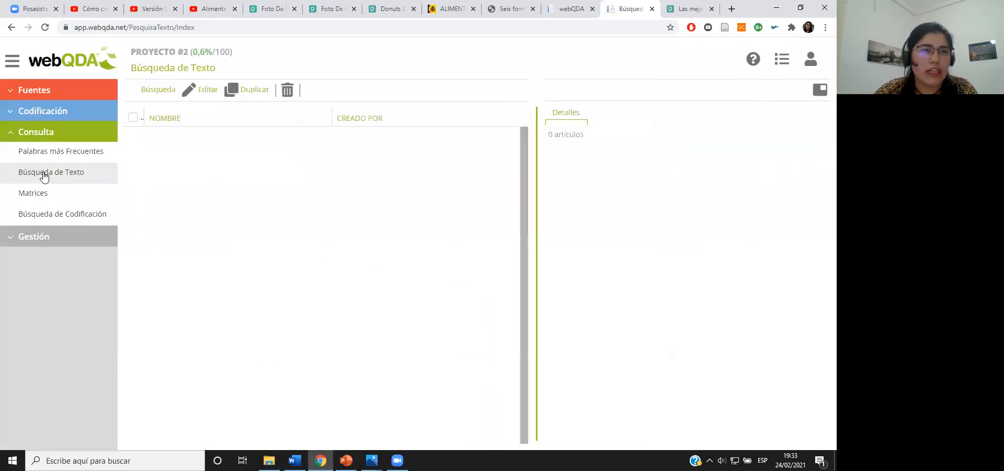
Create a text search named "Alimento" with the quoted search term "Alimento"
left_click(157, 89)
left_click(219, 137)
type("Alimento")
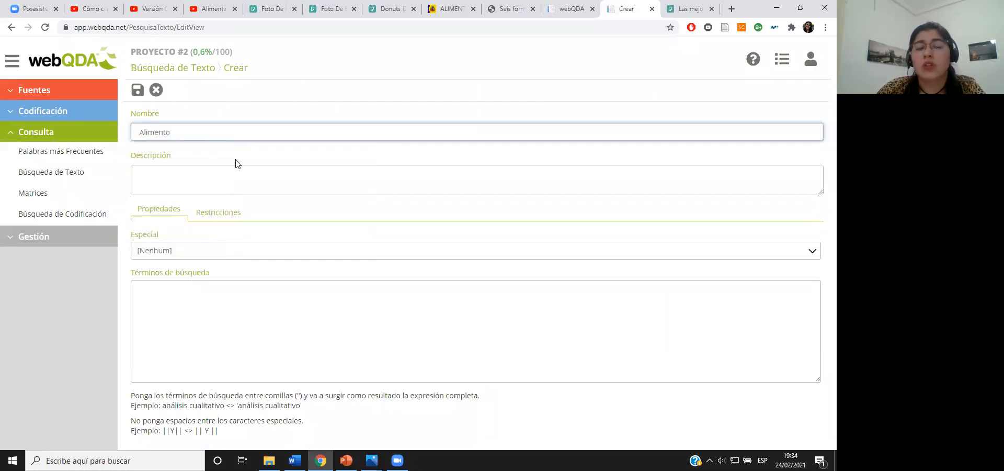
left_click(200, 287)
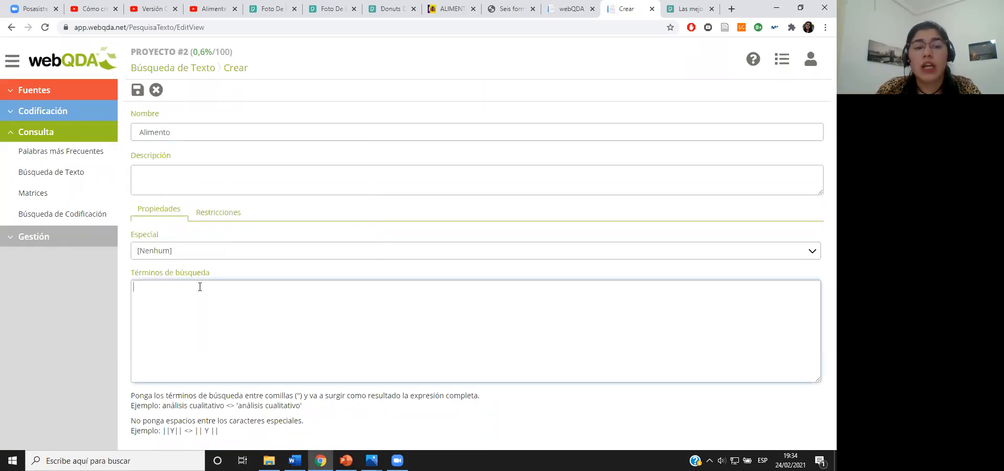
type("\"Alimento")
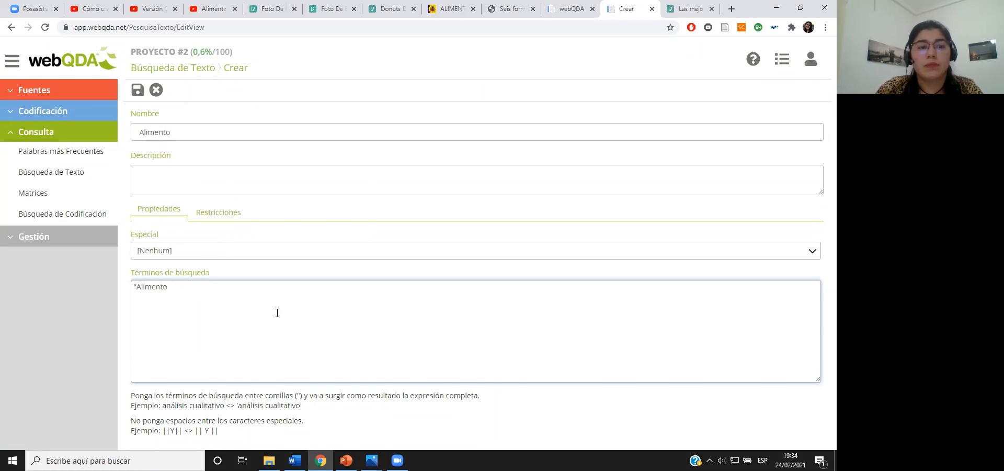
Restrict the Alimento search with an Inclusión filter to all sources under Fuente Interna and save the query
left_click(224, 214)
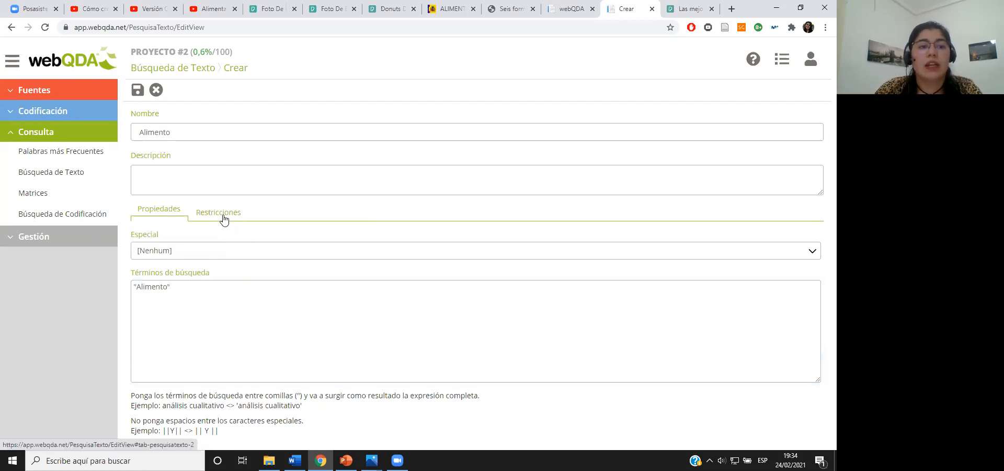
left_click(161, 212)
left_click(178, 250)
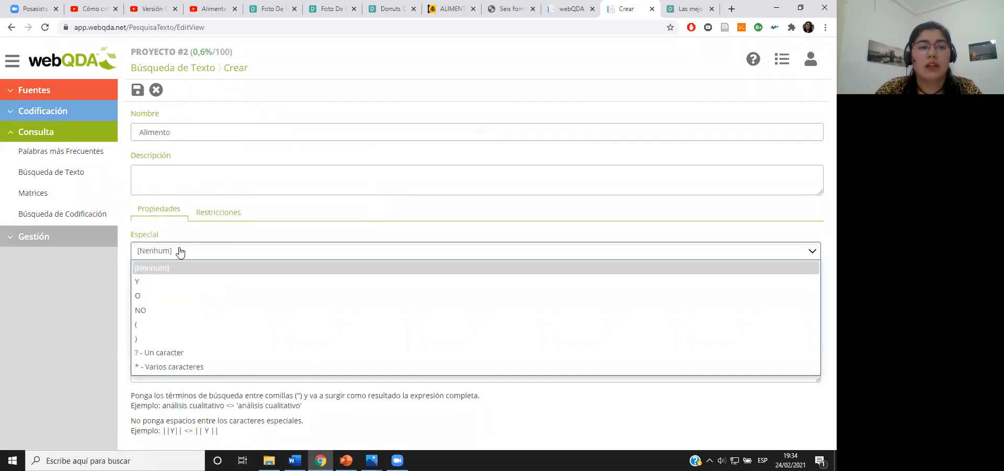
left_click(218, 219)
left_click(168, 251)
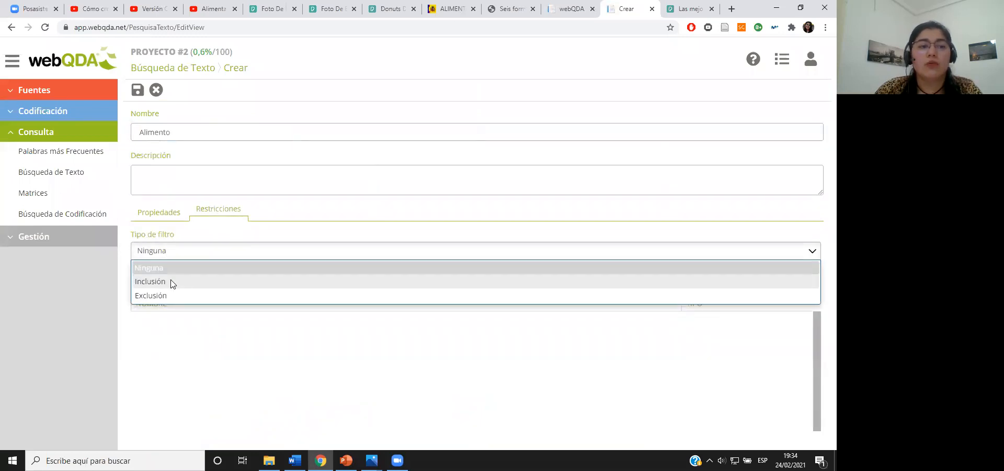
left_click(138, 281)
left_click(139, 280)
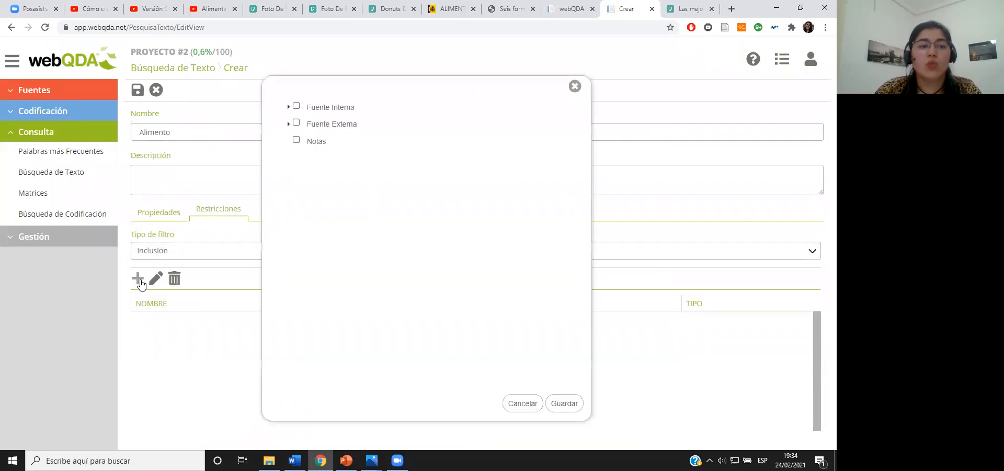
left_click(288, 108)
left_click(296, 106)
left_click(572, 406)
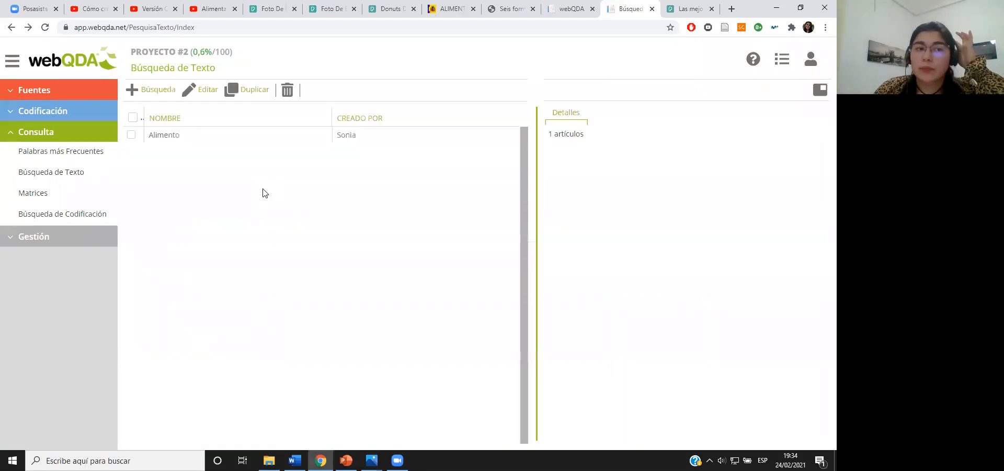
Open the Alimento text search results and try to chart the occurrences in guia_alimentacion_saludable_SENC
double_click(184, 140)
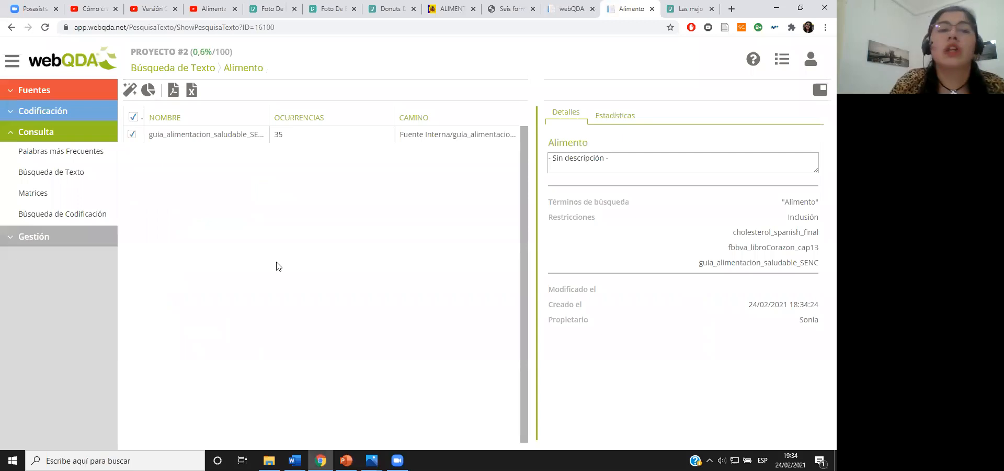
double_click(242, 134)
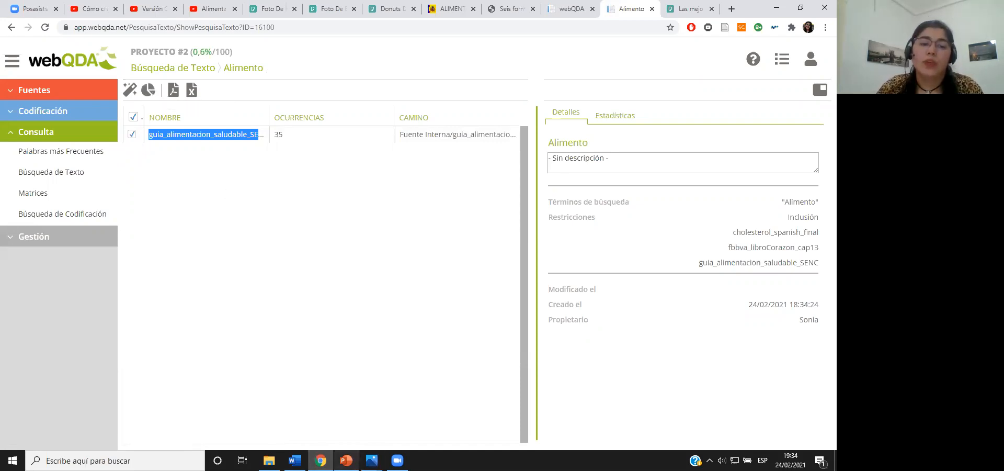
left_click(345, 461)
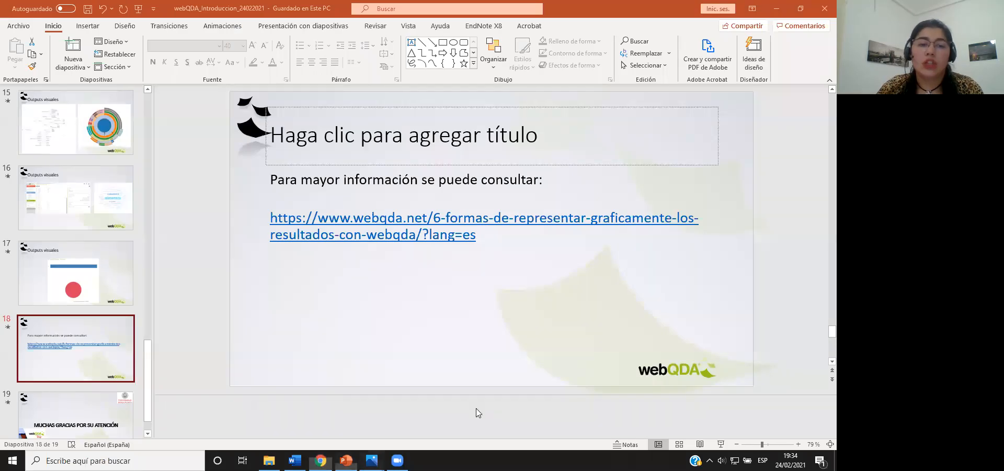
mouse_move(371, 461)
left_click(320, 461)
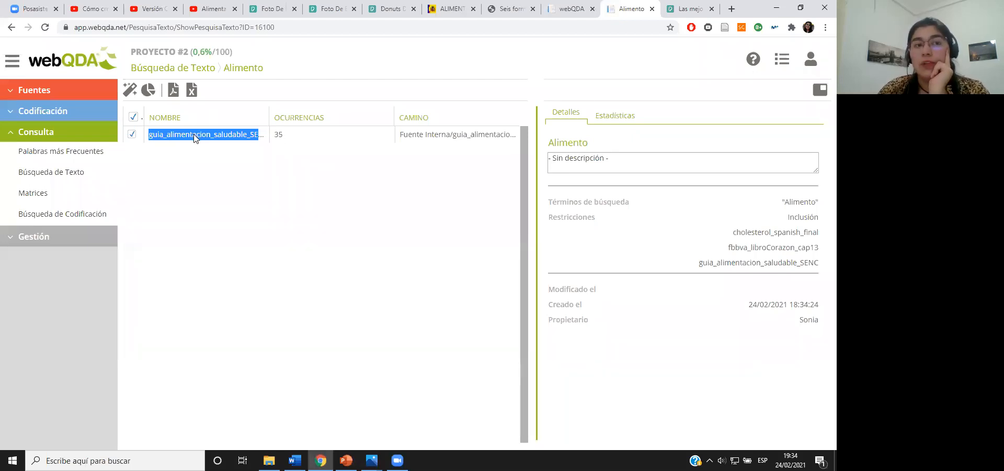
left_click(174, 134)
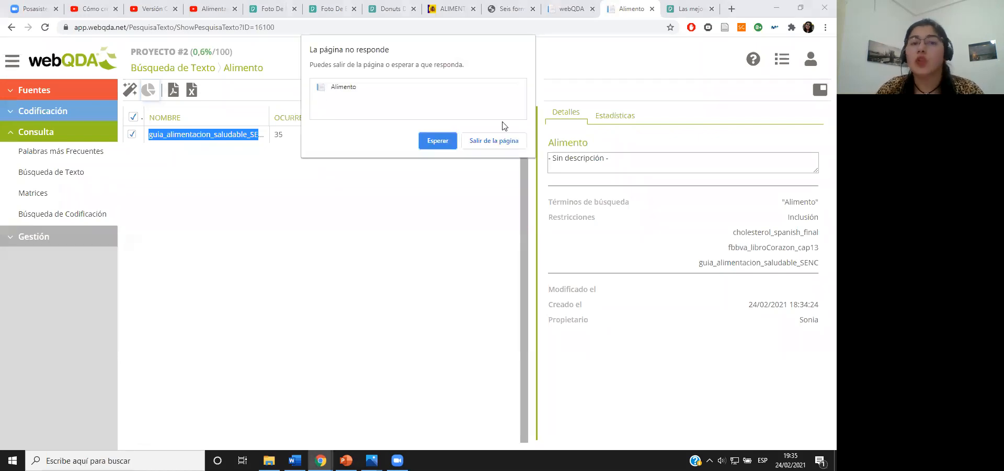
left_click(452, 143)
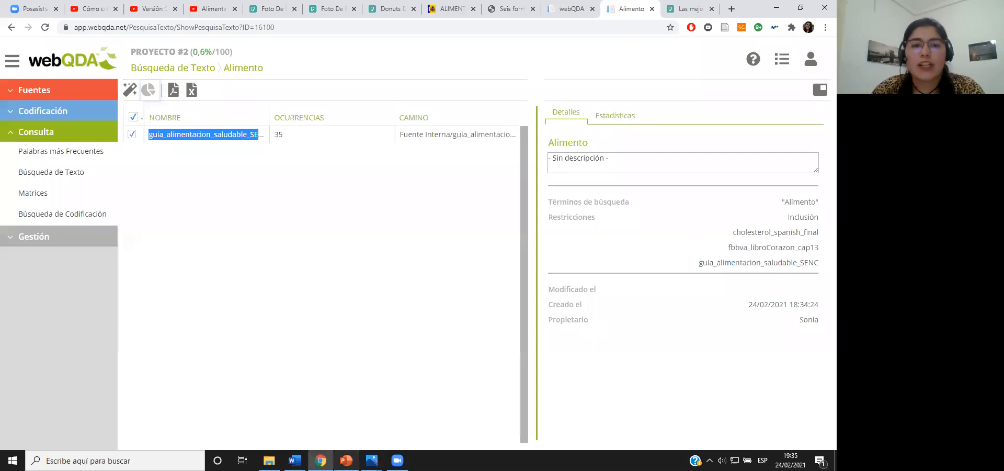
Switch to PowerPoint, show the closing slide "MUCHAS GRACIAS POR SU ATENCIÓN" and zoom it to 110 %
left_click(346, 461)
key("Page_Down")
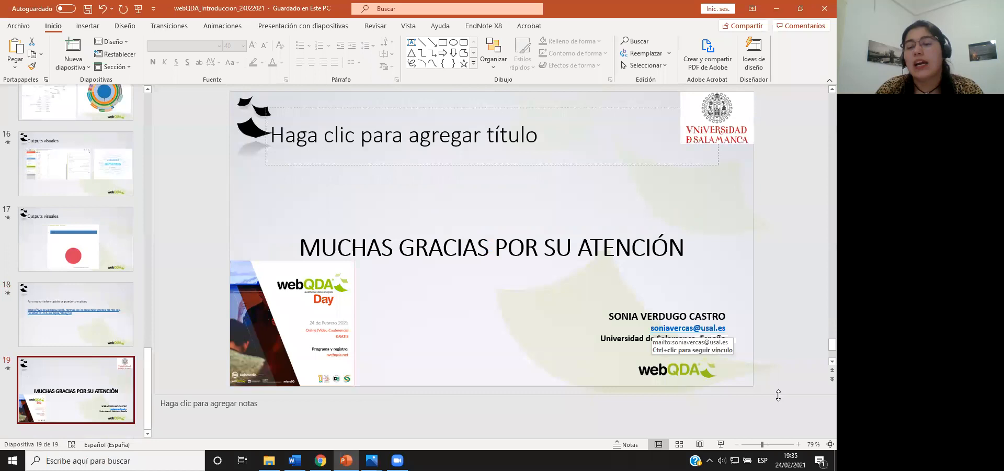
left_click(799, 444)
left_click(799, 443)
left_click(799, 443)
left_click(799, 444)
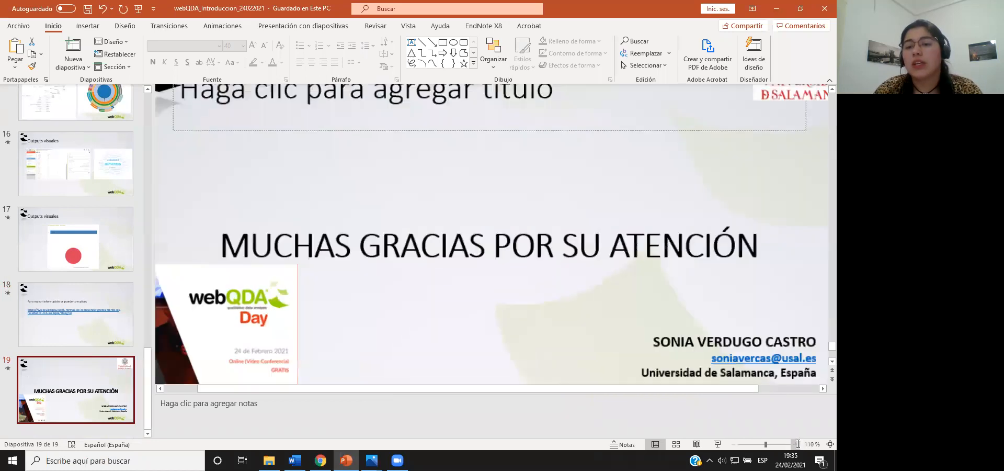
Switch to the webQDA browser window and keep waiting for the unresponsive Alimento results page
left_click_drag(716, 395, 795, 390)
left_click(321, 460)
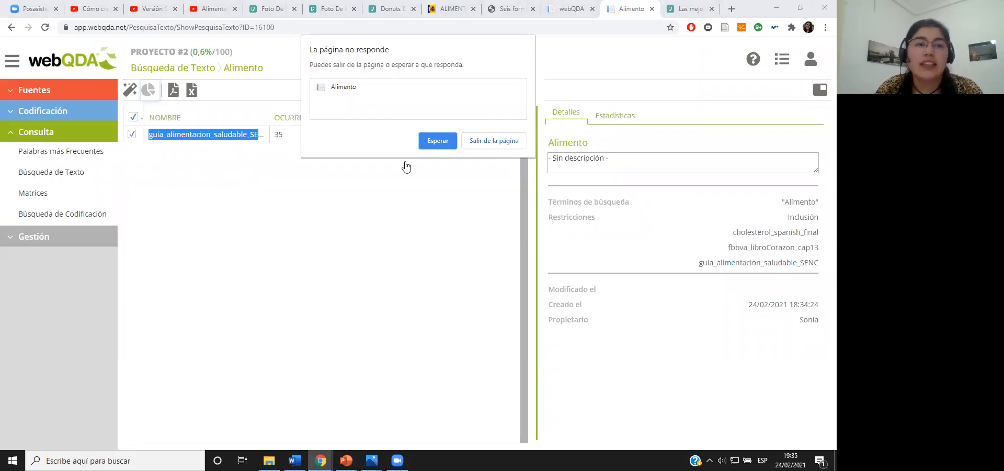
left_click(427, 143)
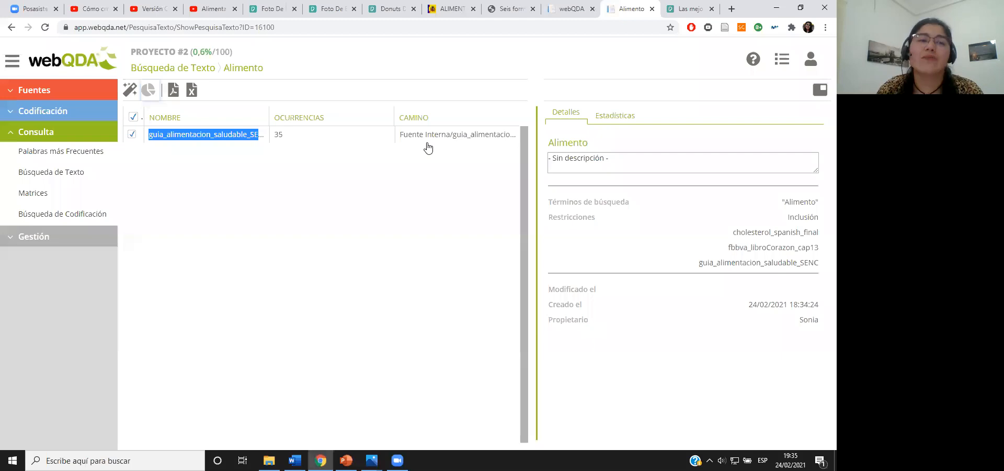
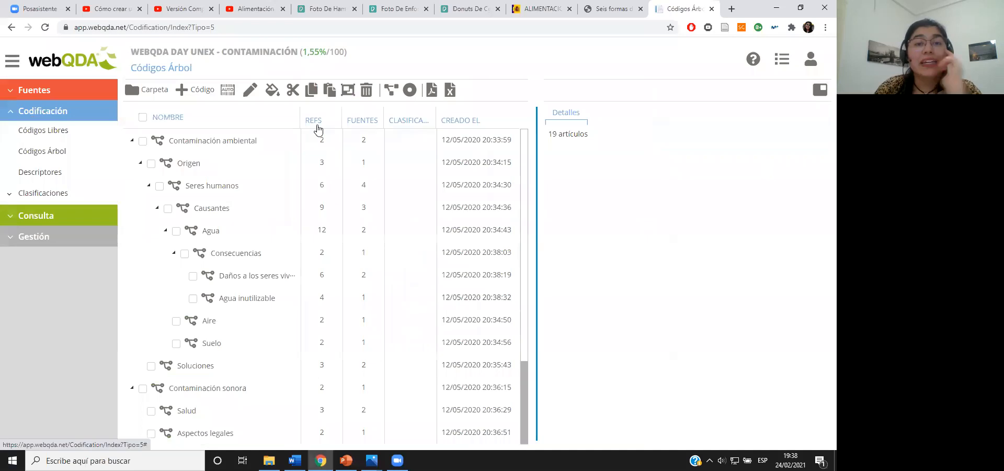
Display the tree codes of the Contaminación project as a circular graph and drill into Contaminación sonora and Origen
left_click(410, 91)
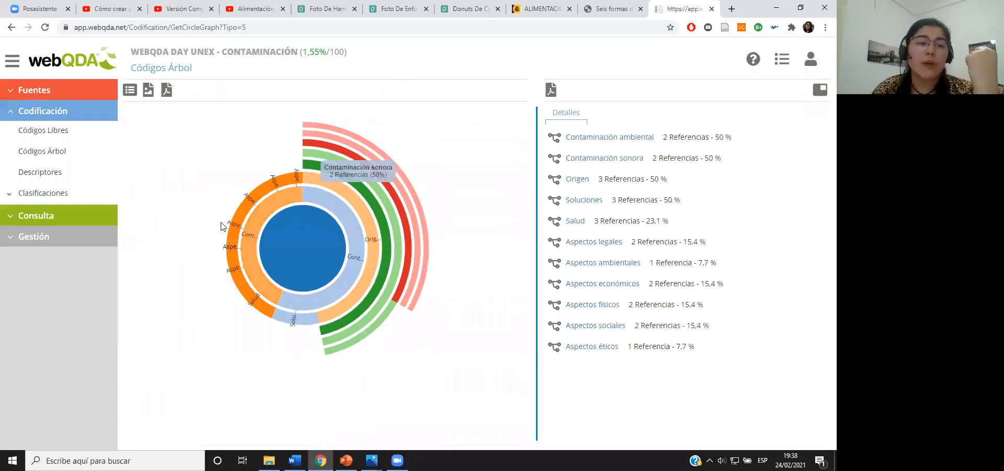
mouse_move(238, 234)
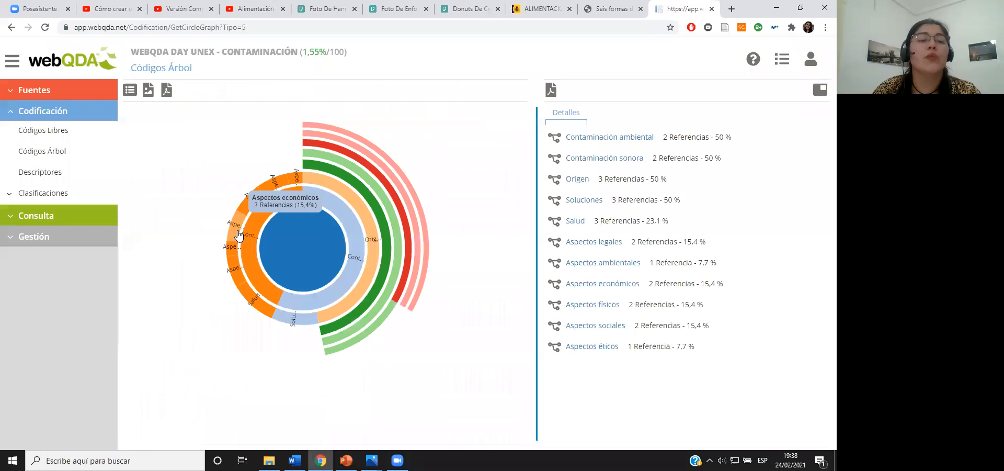
left_click(239, 233)
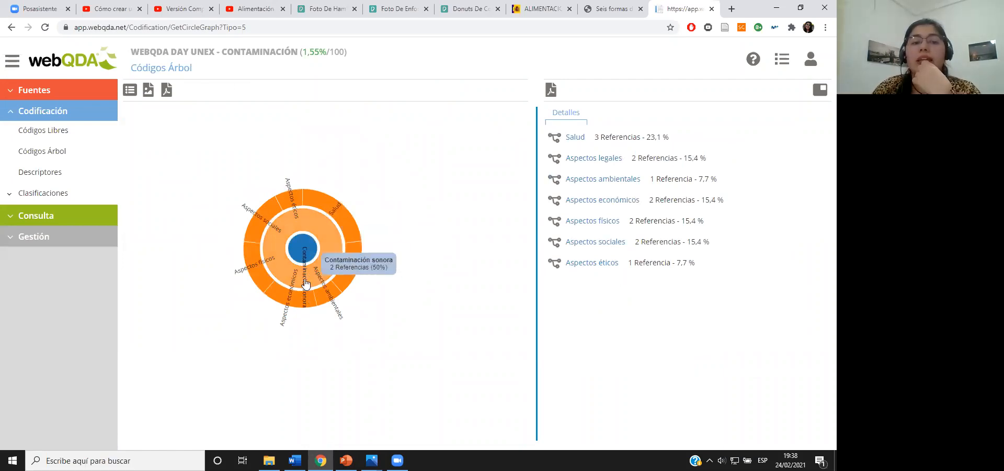
scroll(307, 284, "up", 5)
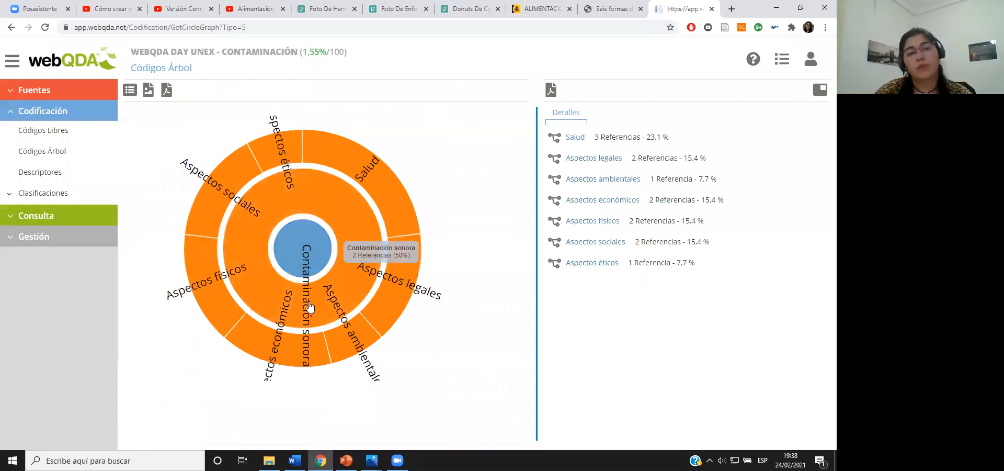
left_click(305, 265)
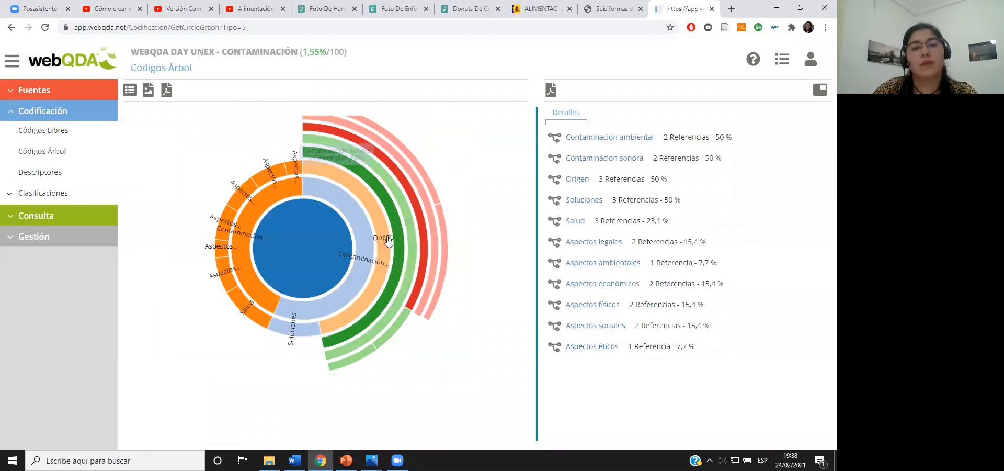
left_click(388, 243)
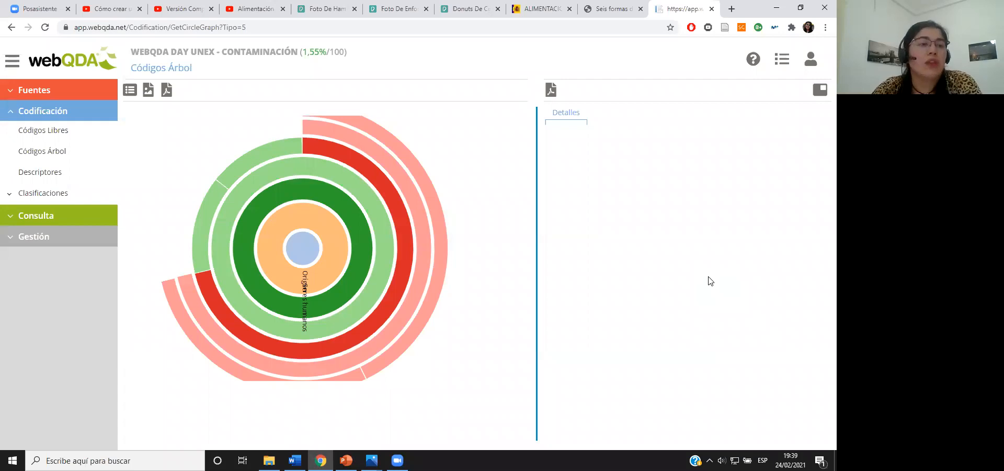
Return to the Códigos Árbol list, review its references, and view the codes as a circular graph and as a tree diagram
left_click(62, 153)
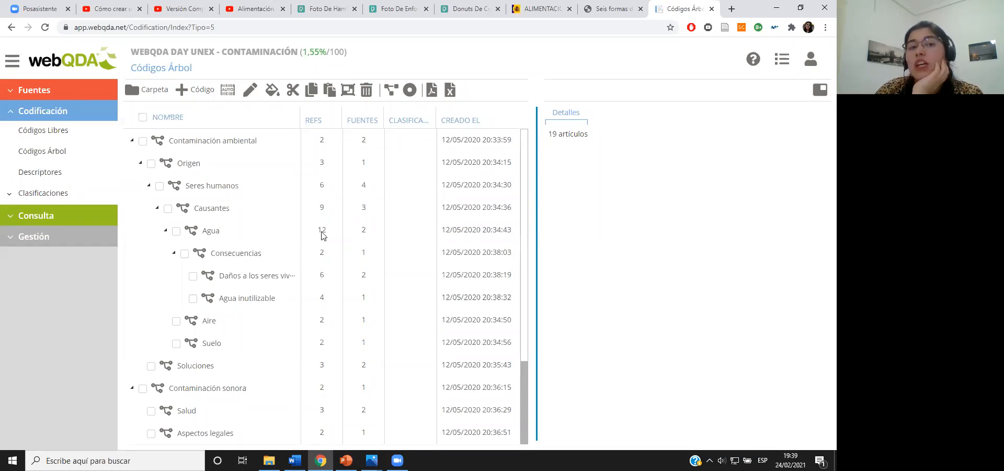
scroll(378, 300, "down", 2)
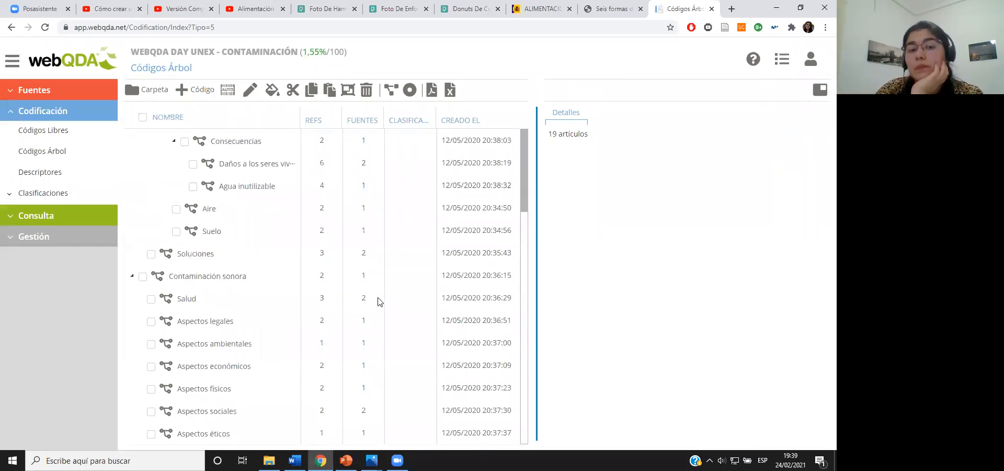
scroll(379, 300, "up", 2)
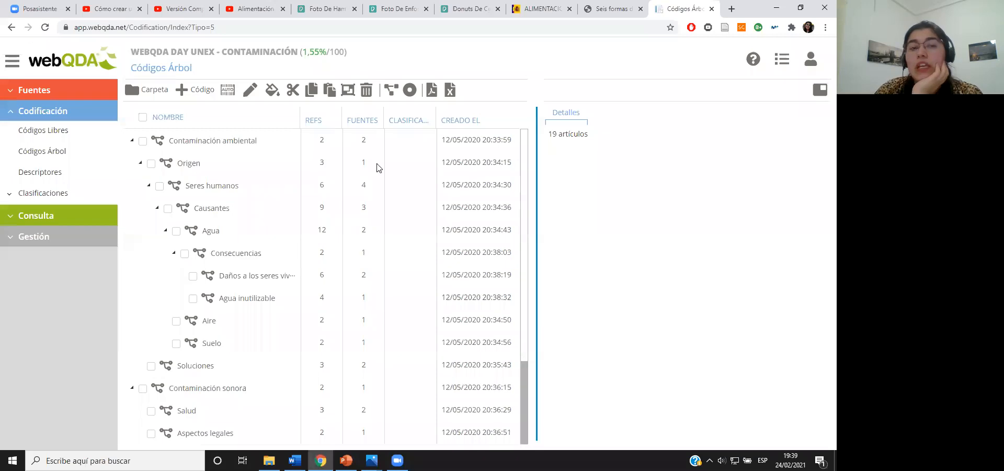
left_click(408, 92)
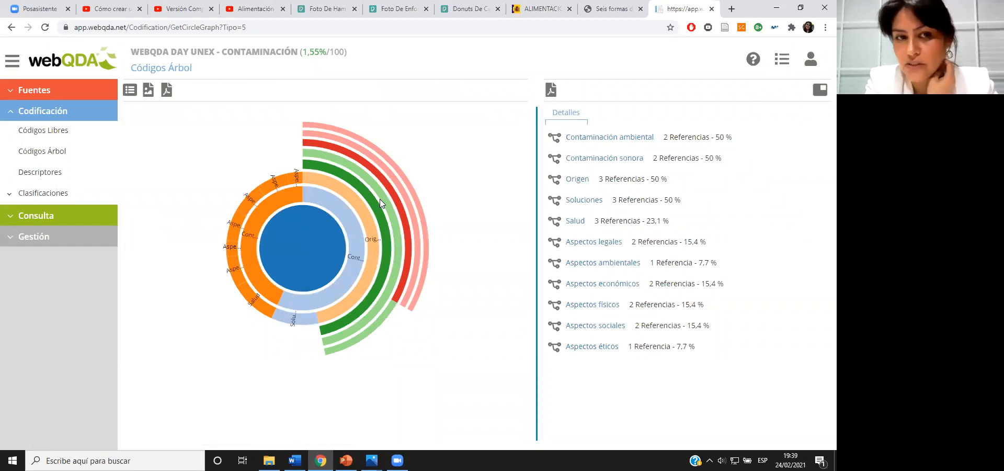
mouse_move(356, 208)
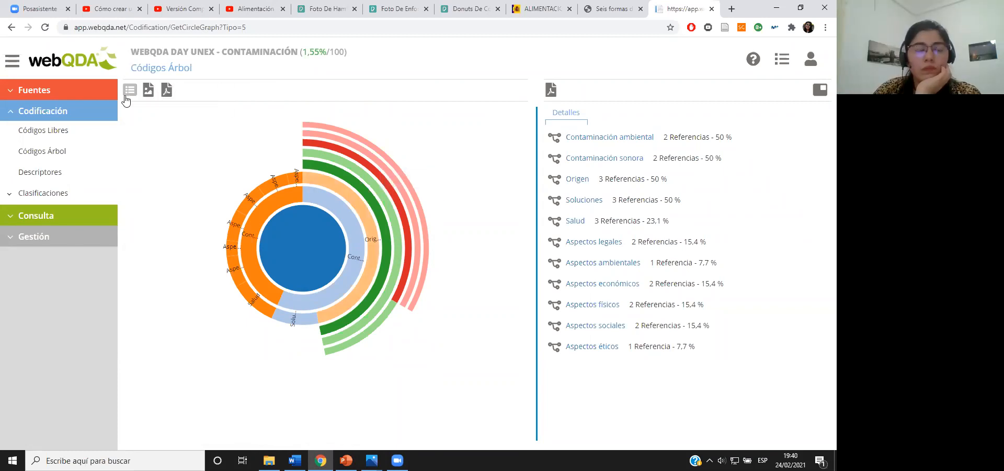
left_click(73, 152)
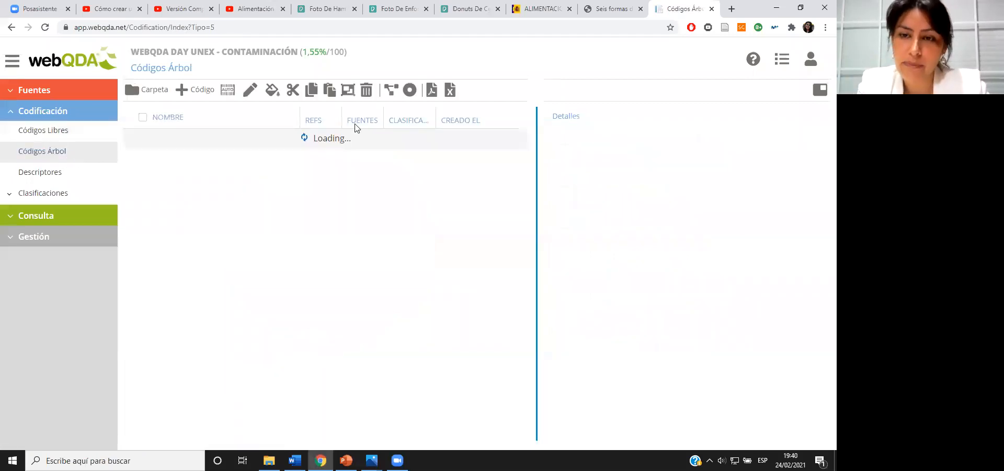
left_click(388, 92)
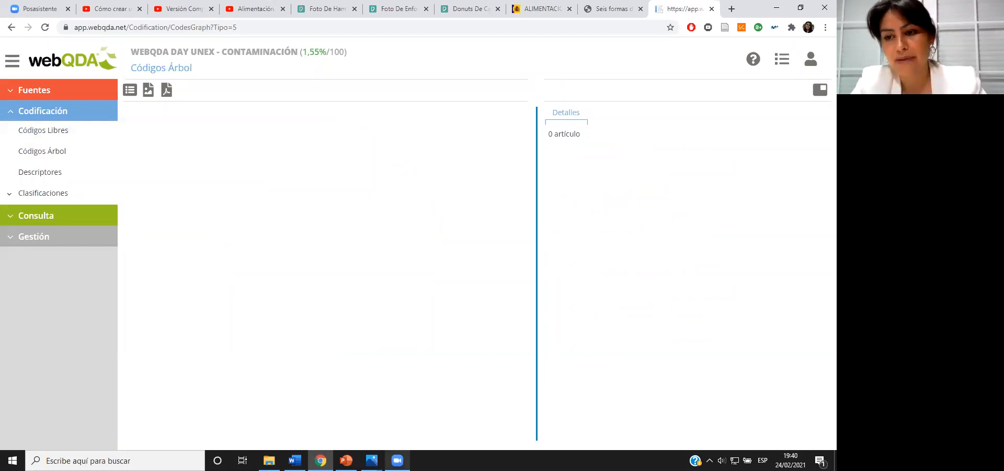
View the project's Fuentes Externas and Fuentes Internas lists
left_click(34, 90)
left_click(52, 129)
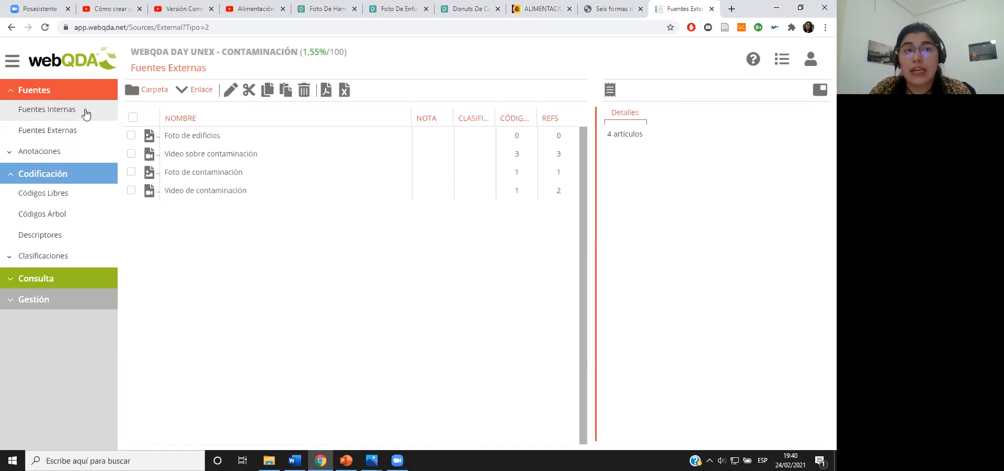
left_click(57, 109)
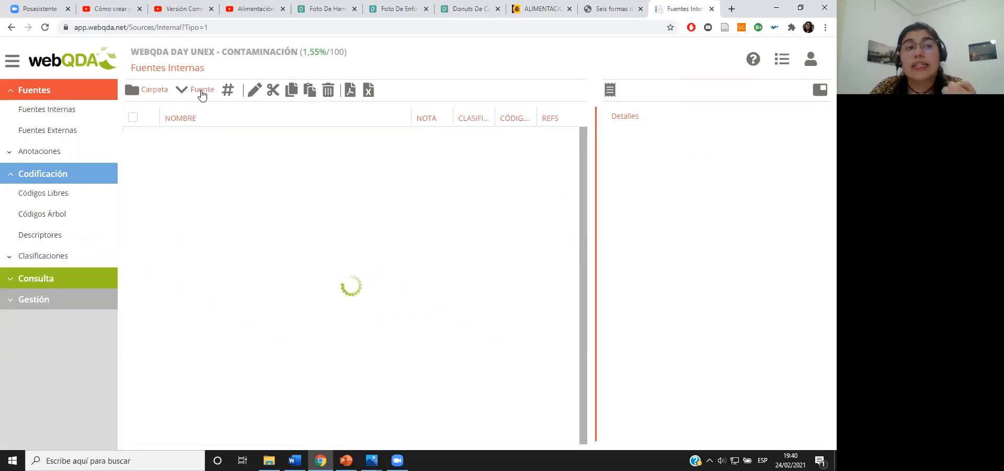
Show the link options for Fuentes Externas, open the form for an external audio file, and close it without creating anything
left_click(55, 130)
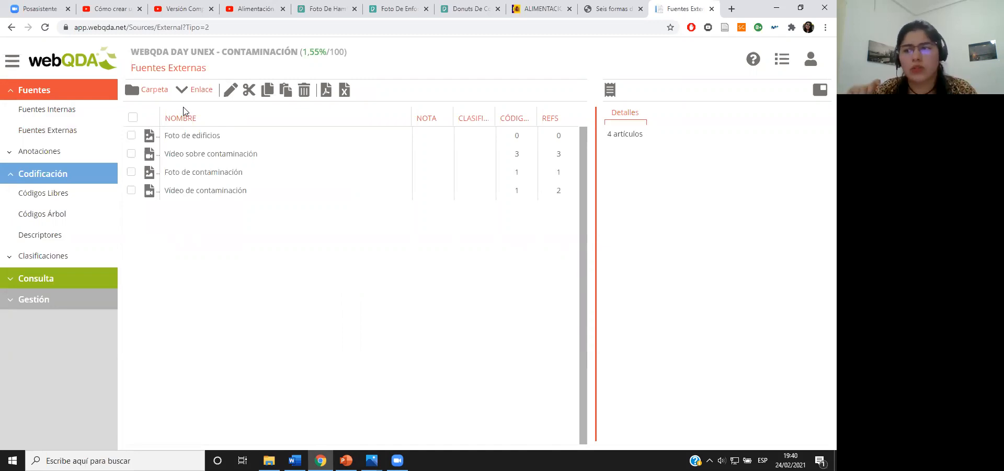
left_click(189, 91)
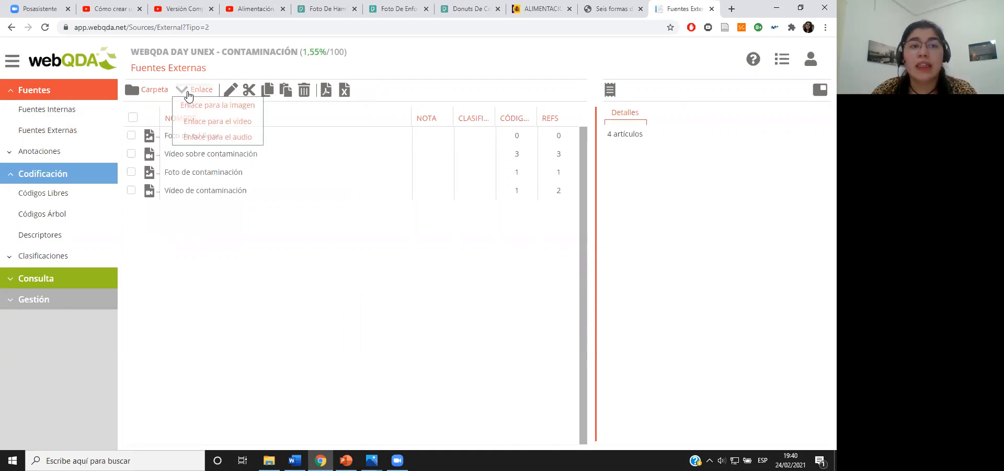
left_click(202, 138)
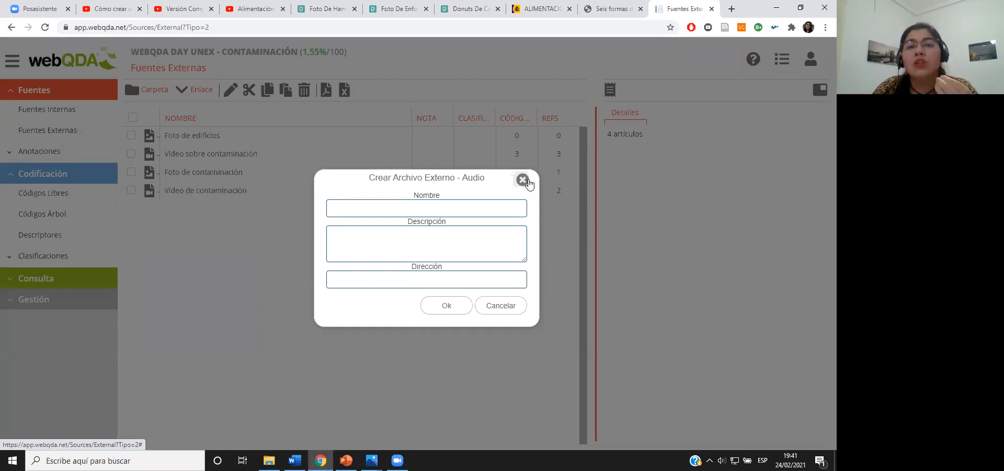
left_click(523, 180)
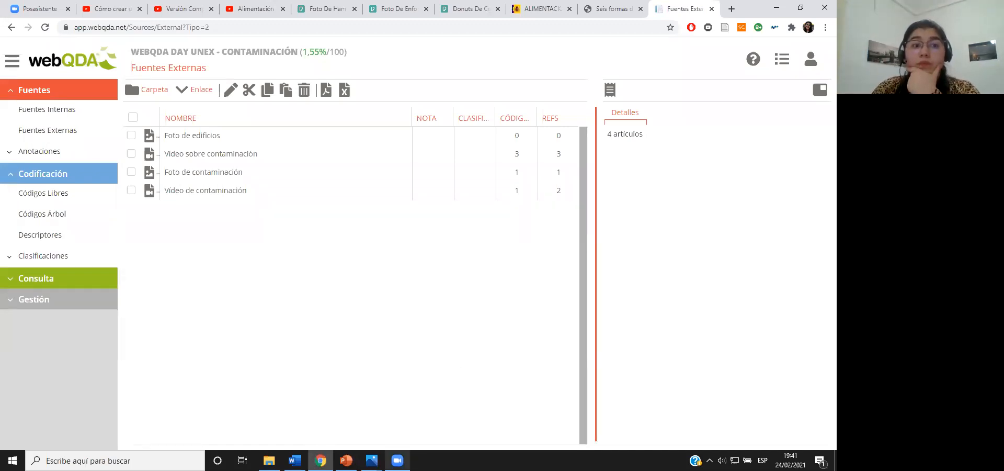
mouse_move(397, 460)
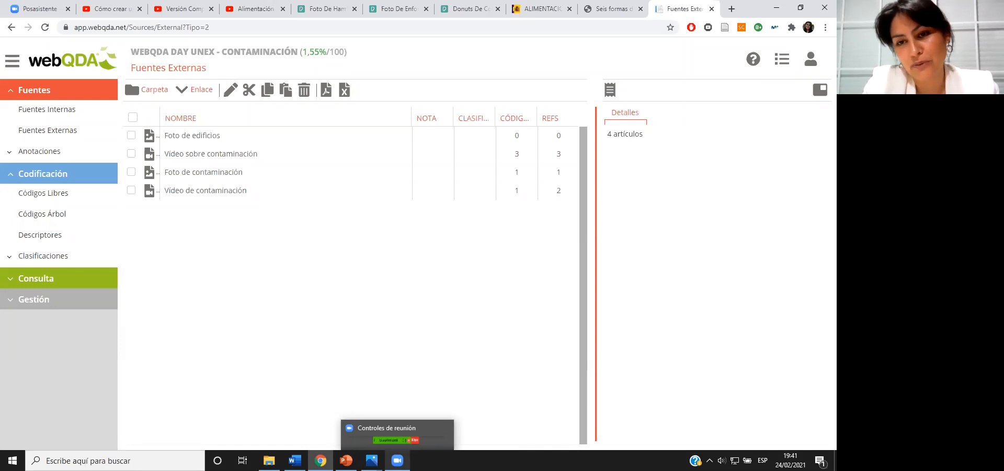
left_click(397, 461)
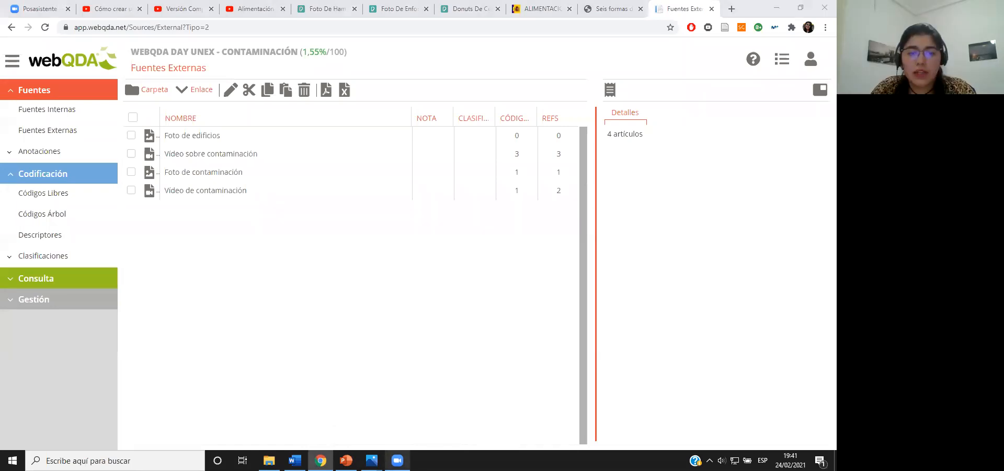